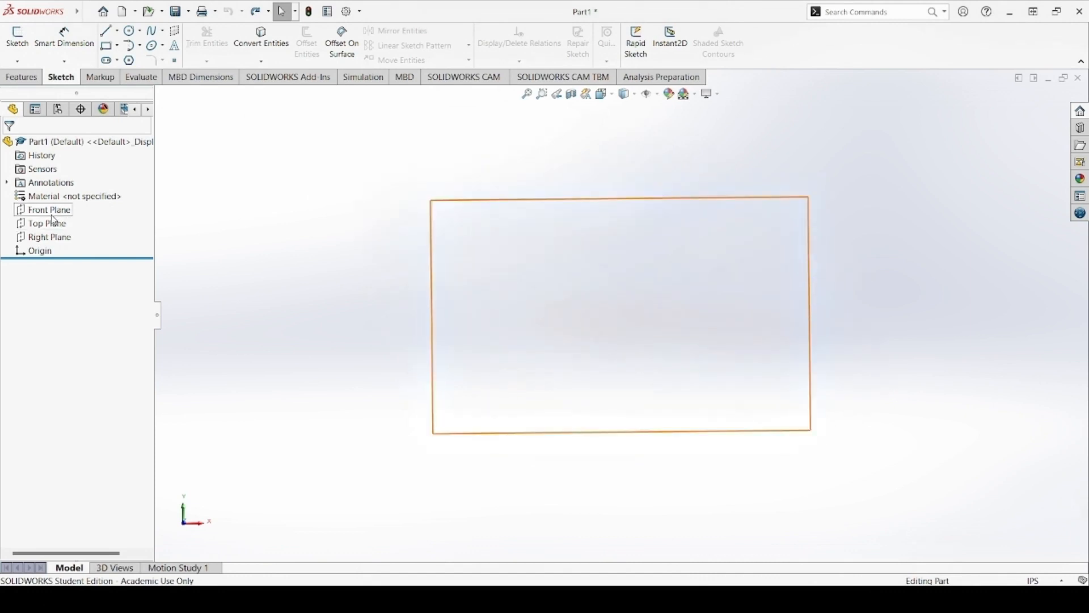
Sketch a corner rectangle on the Right Plane so that it encloses the origin near its lower edge
{"action": "left_click", "coordinate": [48, 237]}
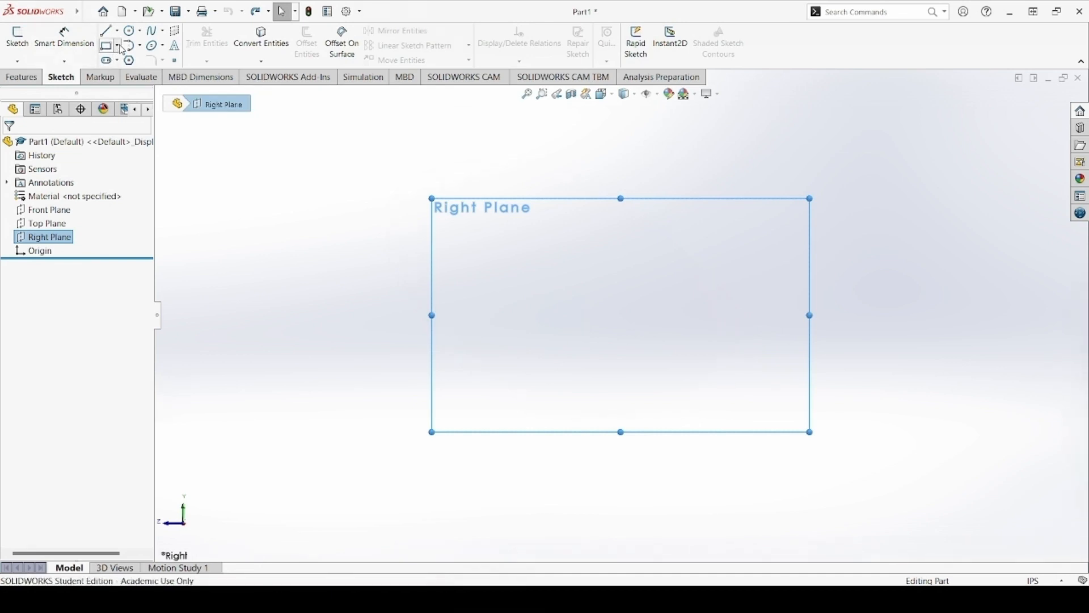
{"action": "left_click", "coordinate": [129, 62]}
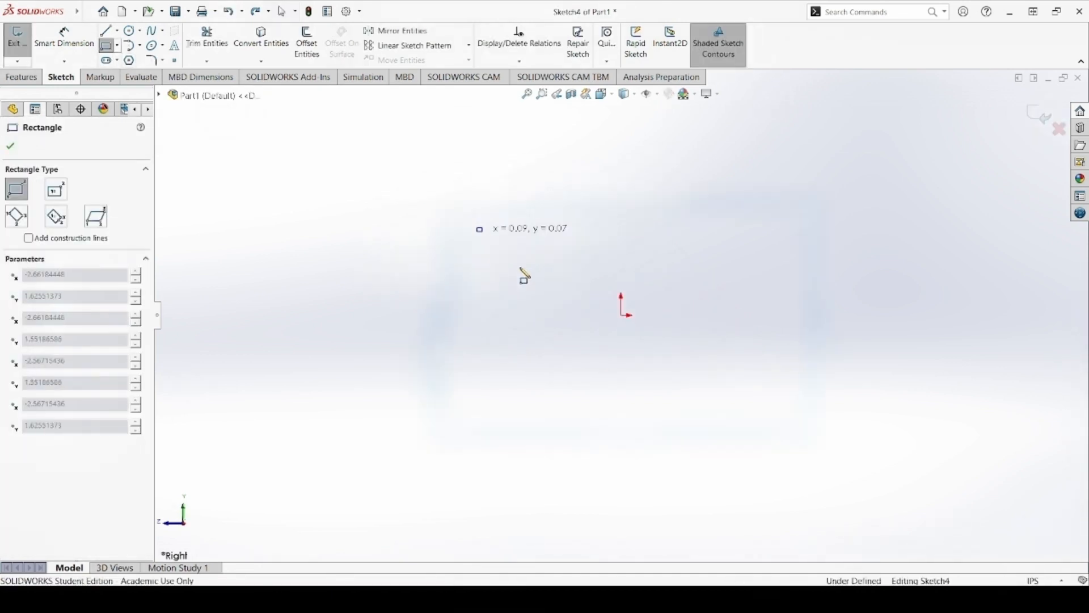
{"action": "mouse_move", "coordinate": [478, 228]}
{"action": "left_mouse_down"}
{"action": "mouse_move", "coordinate": [722, 353]}
{"action": "mouse_move", "coordinate": [806, 382]}
{"action": "mouse_move", "coordinate": [729, 314]}
{"action": "mouse_move", "coordinate": [612, 267]}
{"action": "mouse_move", "coordinate": [723, 331]}
{"action": "left_mouse_up"}
{"action": "key", "text": "Escape"}
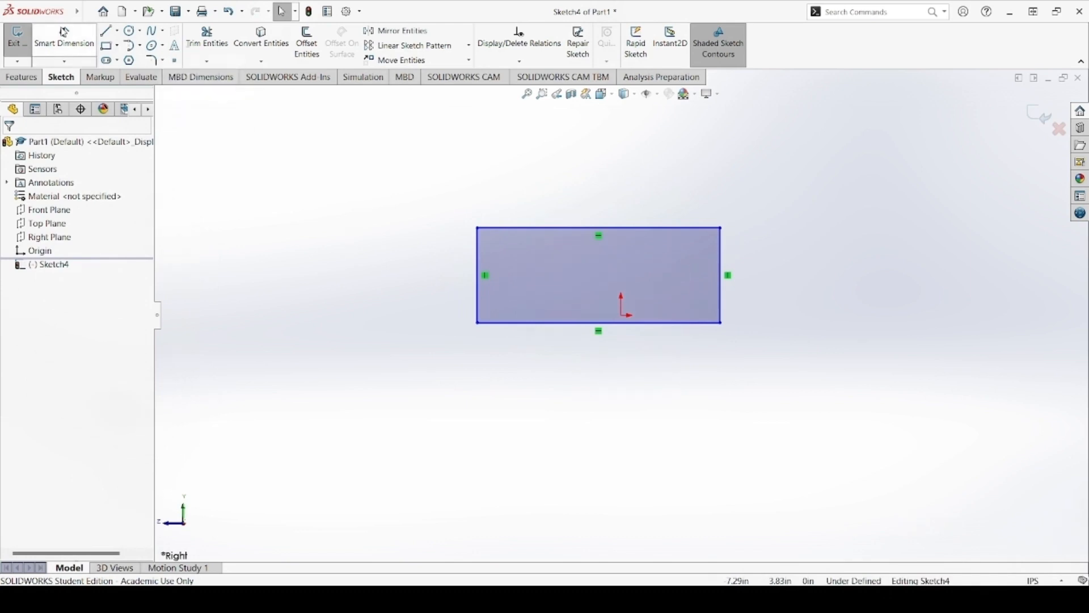
Add a Horizontal relation between the origin and the rectangle's lower-right corner
{"action": "left_click", "coordinate": [624, 320]}
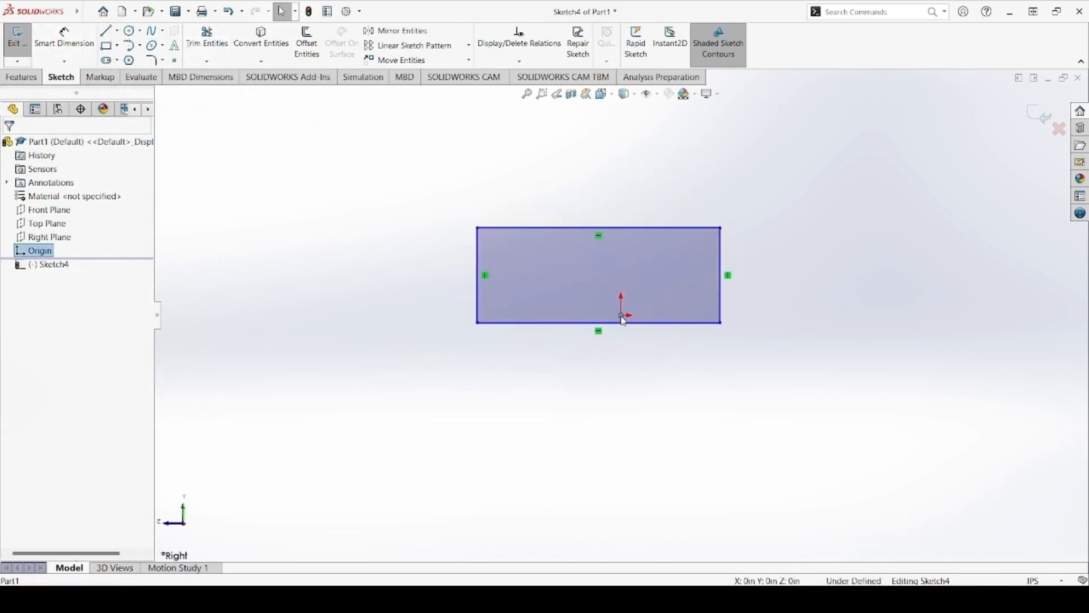
{"action": "left_click", "coordinate": [722, 325], "text": "ctrl"}
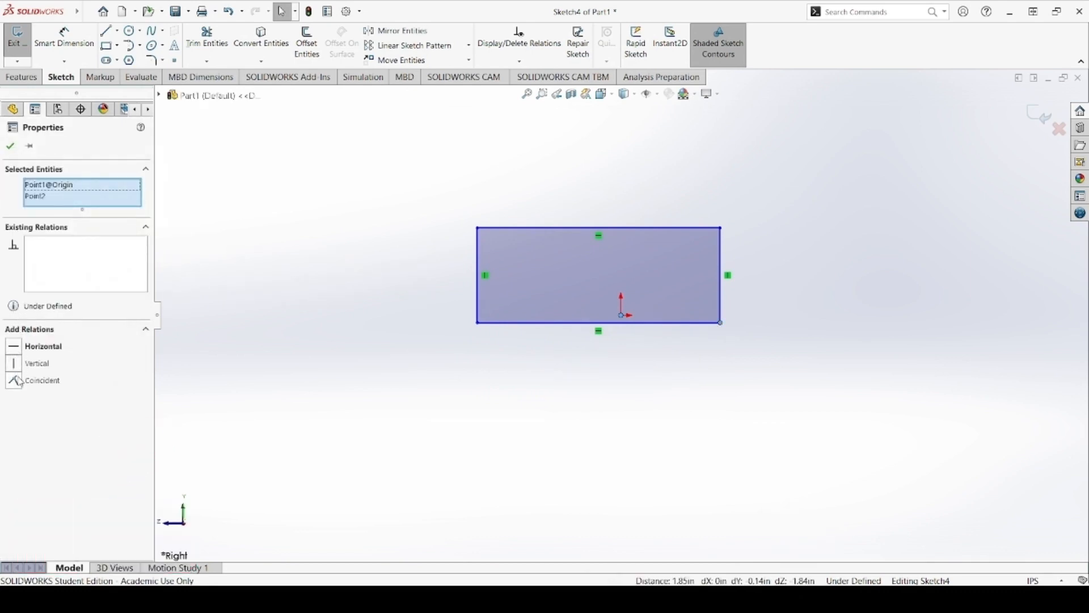
{"action": "left_click", "coordinate": [14, 348]}
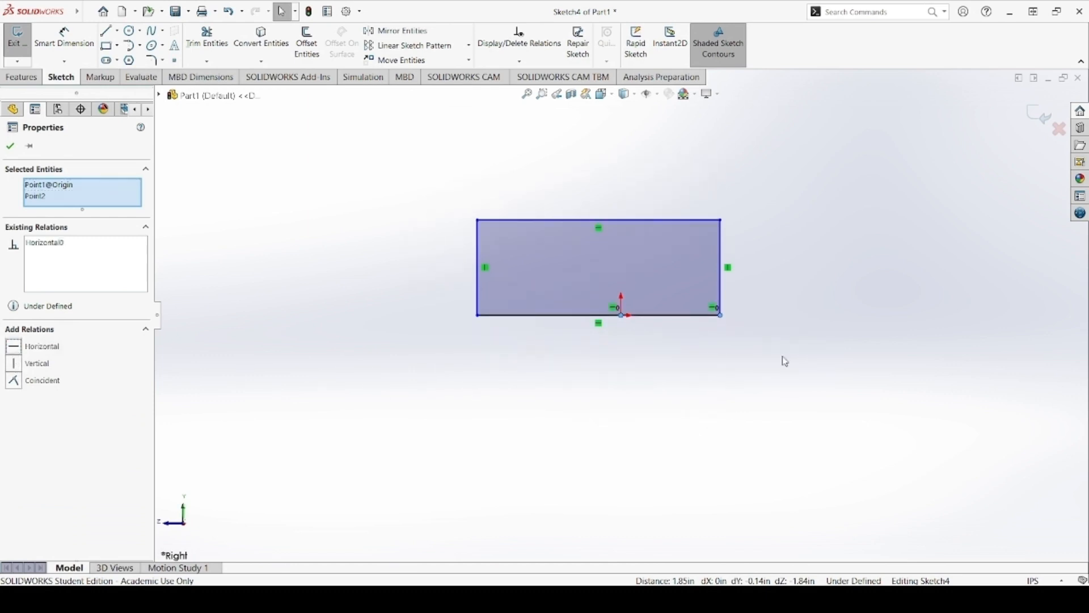
{"action": "left_click", "coordinate": [731, 346]}
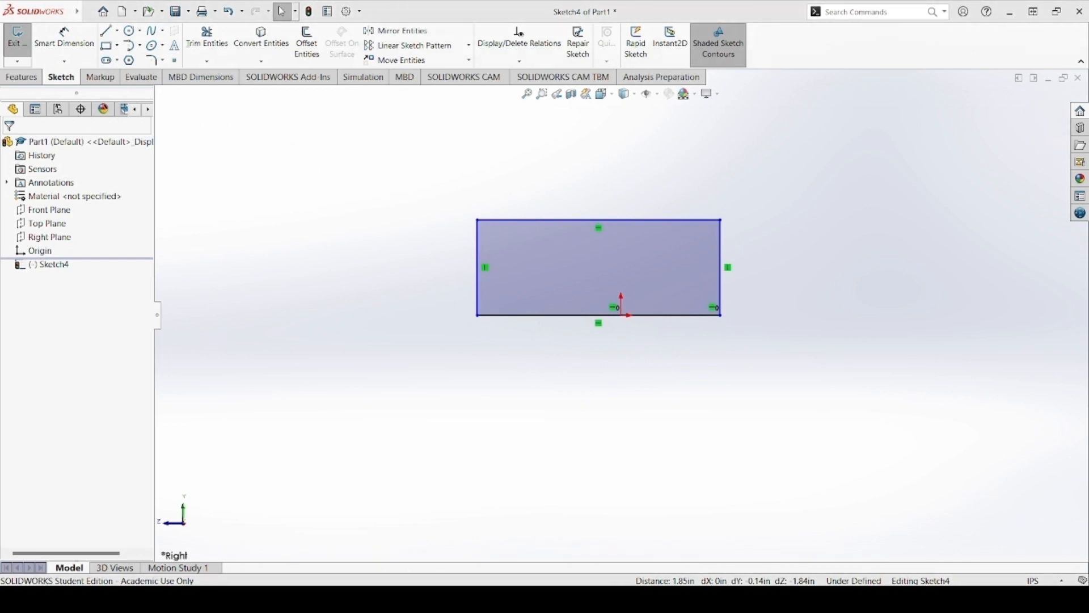
Dimension the horizontal distance from the origin to the rectangle's lower-right corner as 19 in
{"action": "left_click", "coordinate": [64, 37]}
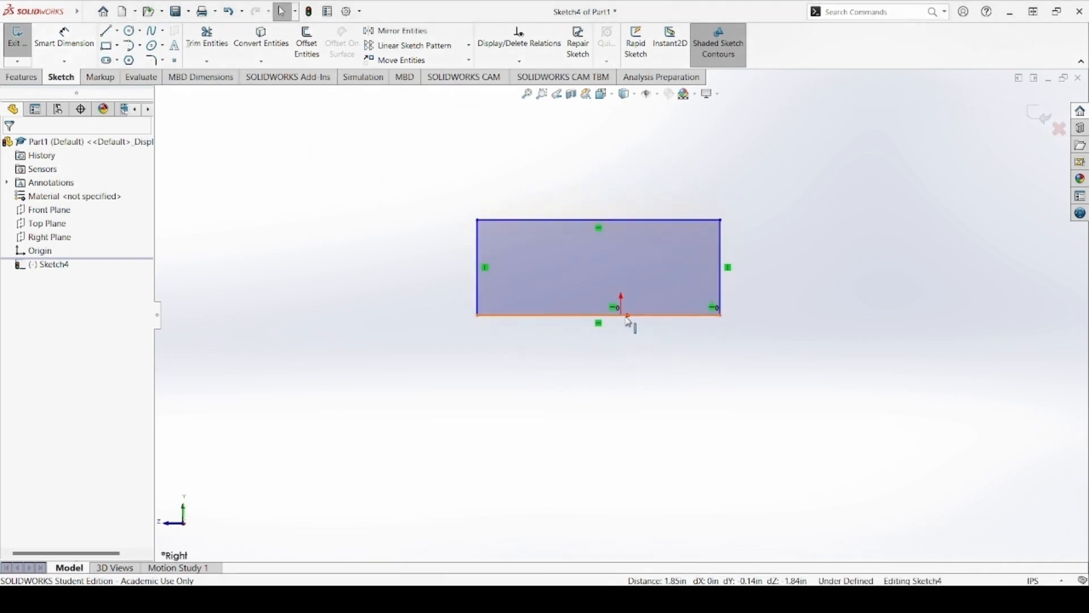
{"action": "left_click", "coordinate": [720, 315]}
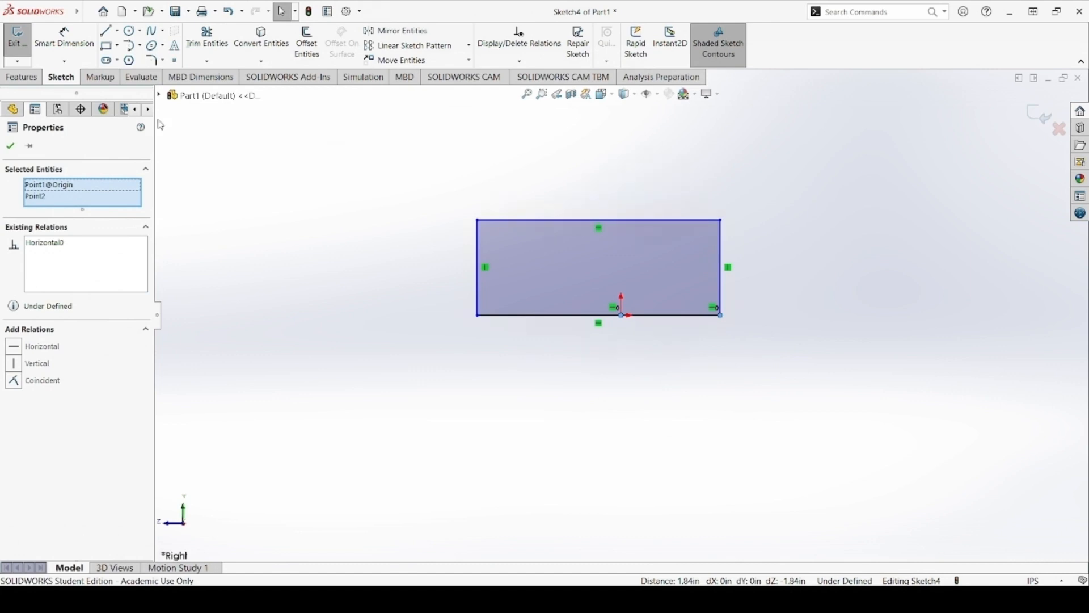
{"action": "left_click", "coordinate": [64, 36]}
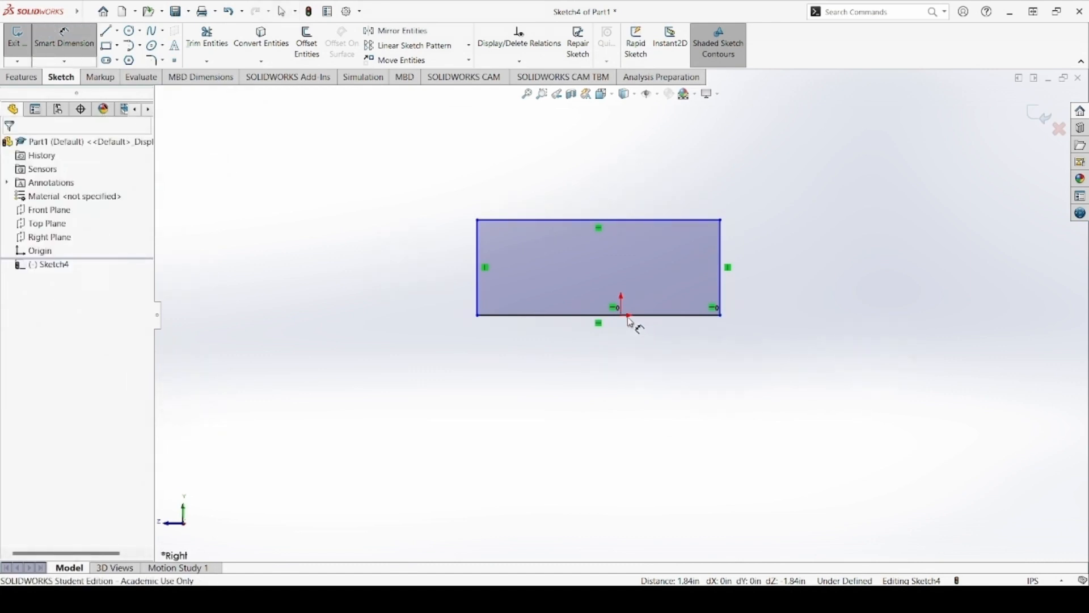
{"action": "left_click", "coordinate": [720, 316]}
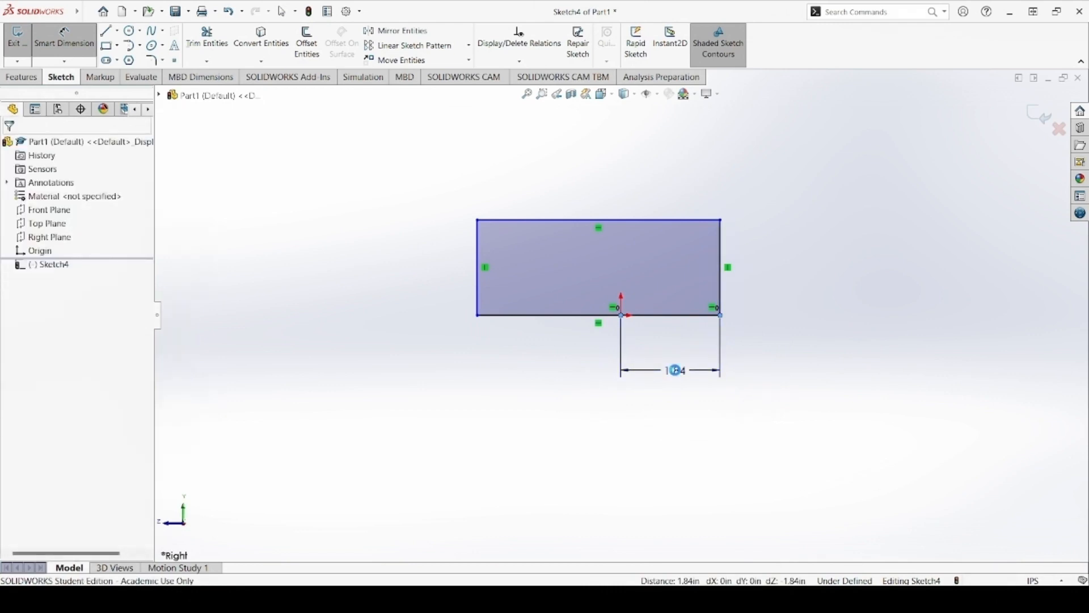
{"action": "left_click", "coordinate": [676, 370]}
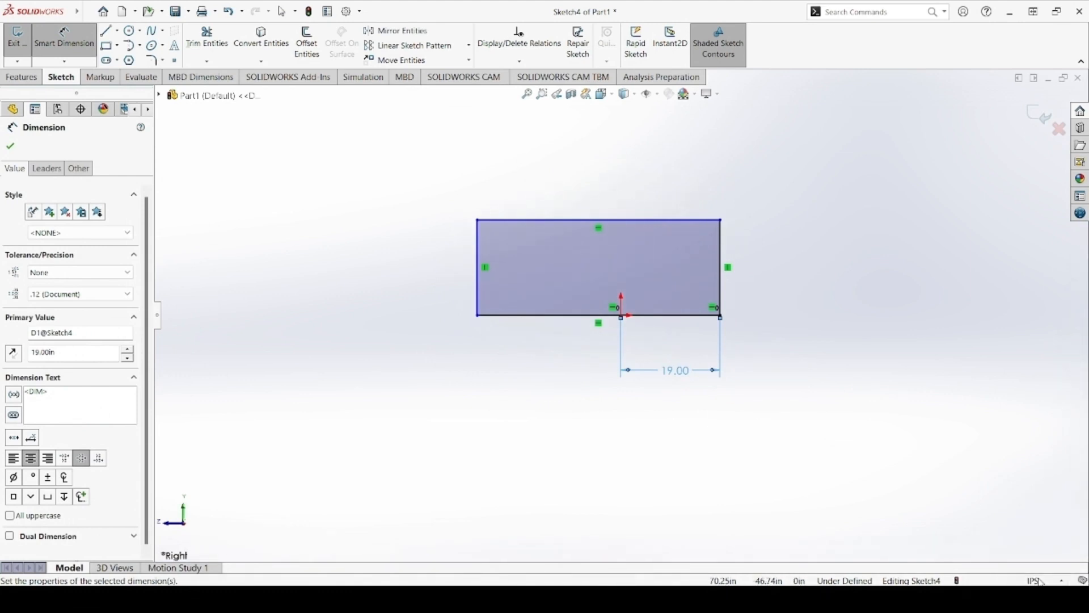
Switch the document units to MMGS and set the distance from the origin to the rectangle's lower-right corner to 19 mm
{"action": "left_click", "coordinate": [1015, 529]}
{"action": "key", "text": "ctrl+b"}
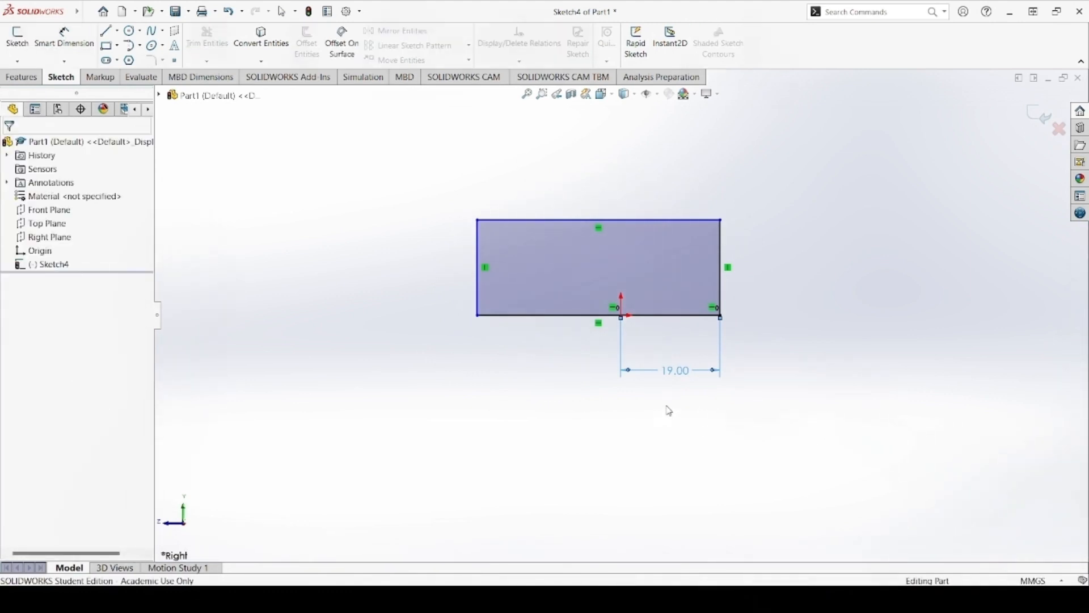
{"action": "double_click", "coordinate": [690, 316]}
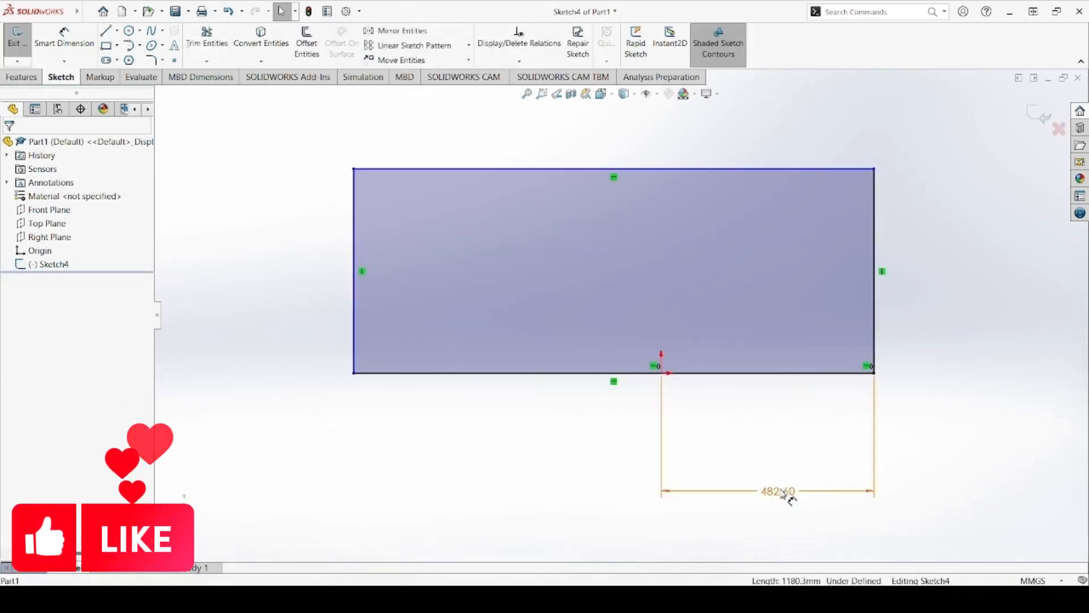
{"action": "double_click", "coordinate": [779, 491]}
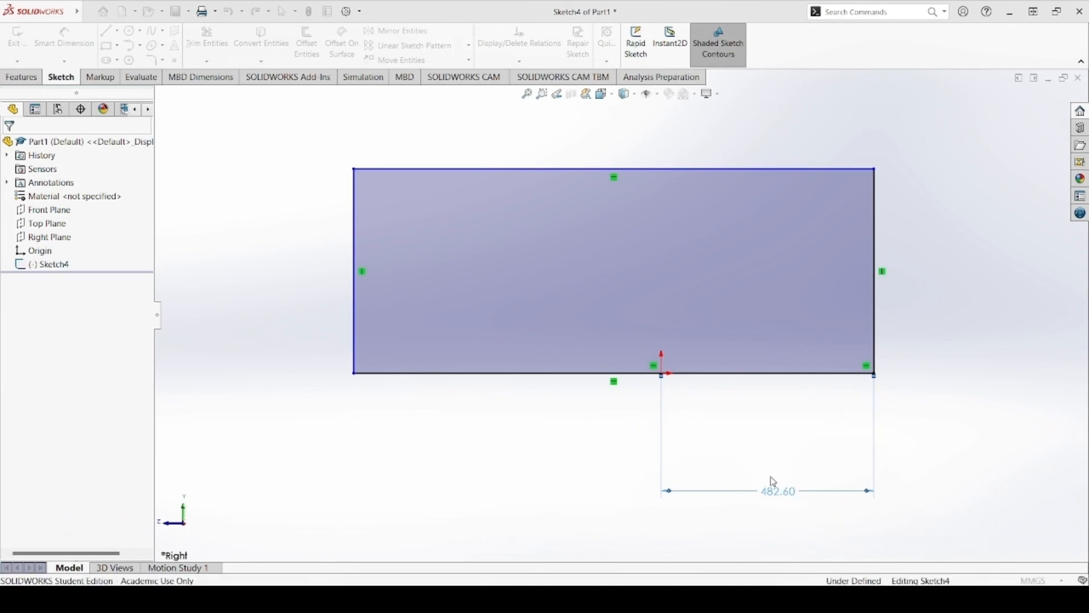
{"action": "type", "text": "19"}
{"action": "key", "text": "Return"}
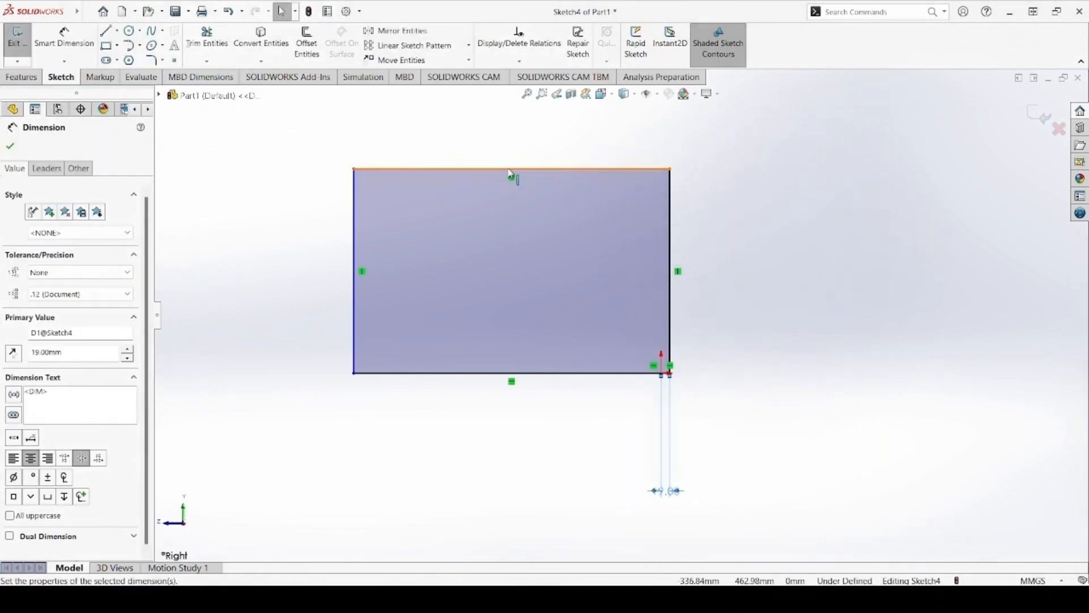
Dimension the rectangle's top edge to a width of 68 mm
{"action": "left_click", "coordinate": [61, 43]}
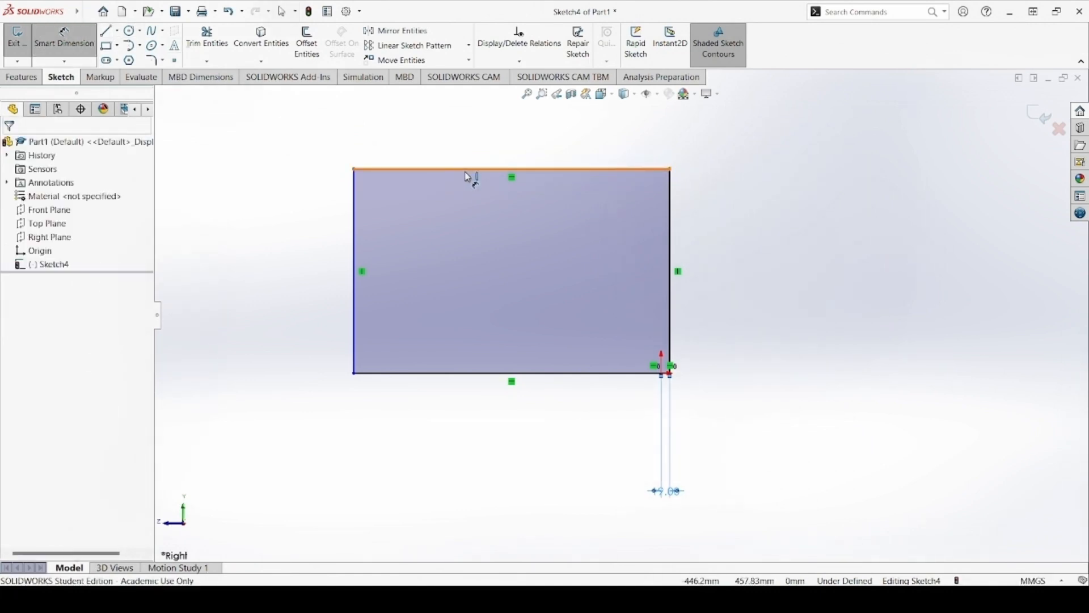
{"action": "left_click", "coordinate": [501, 137]}
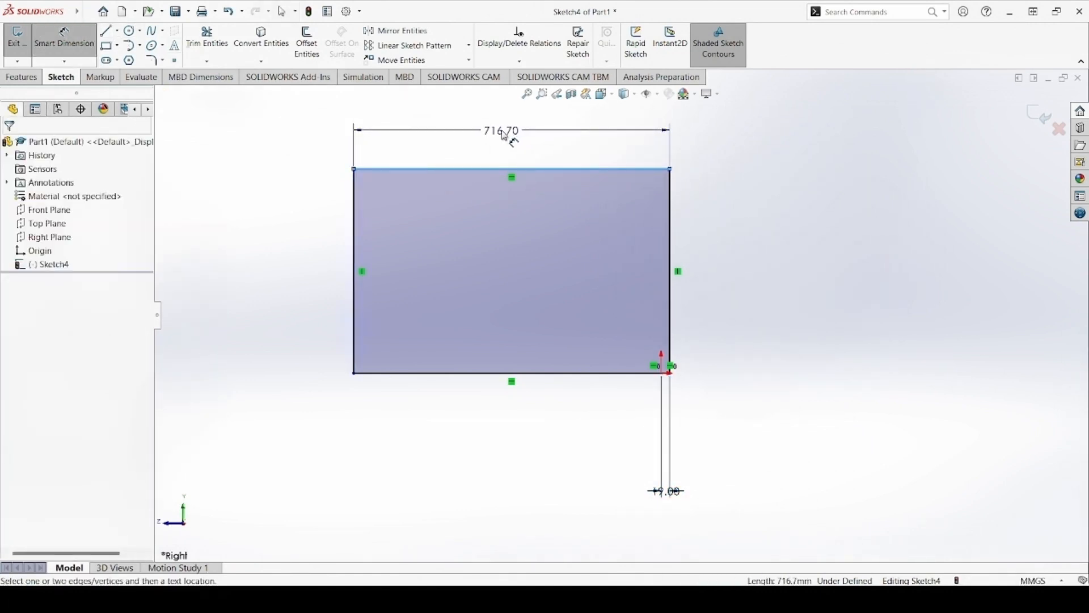
{"action": "left_click", "coordinate": [504, 135]}
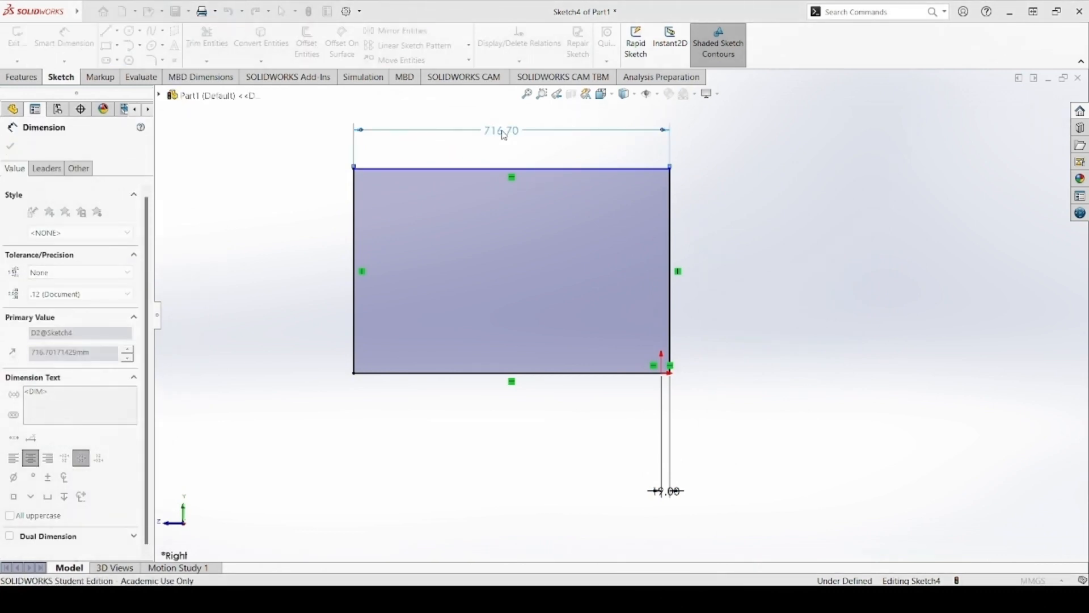
{"action": "type", "text": "68"}
{"action": "key", "text": "Return"}
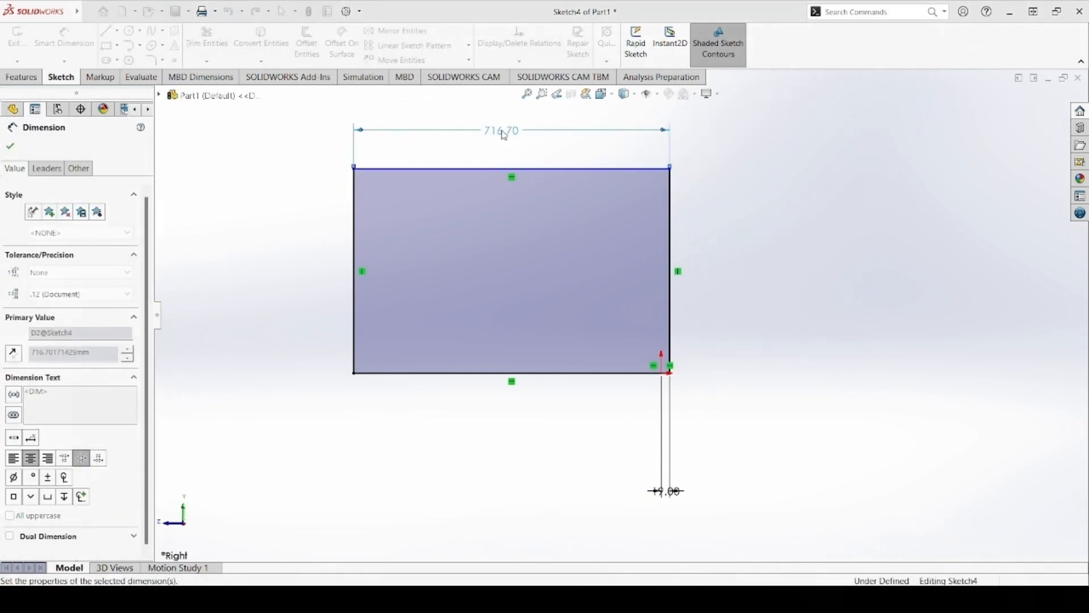
Dimension the rectangle's left edge to a height of 45 mm
{"action": "left_click", "coordinate": [639, 274]}
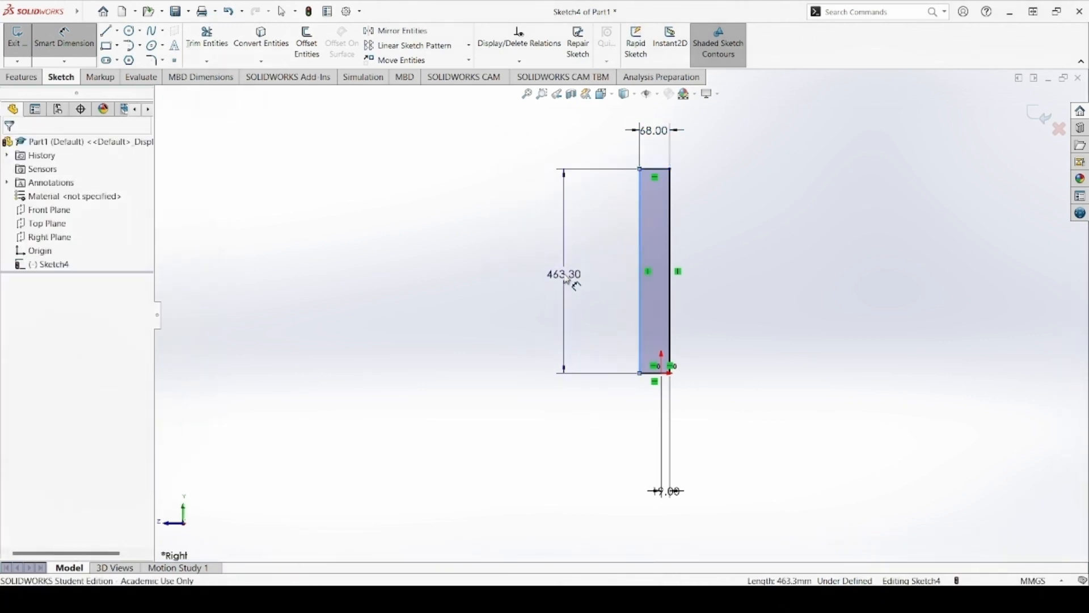
{"action": "left_click", "coordinate": [568, 281]}
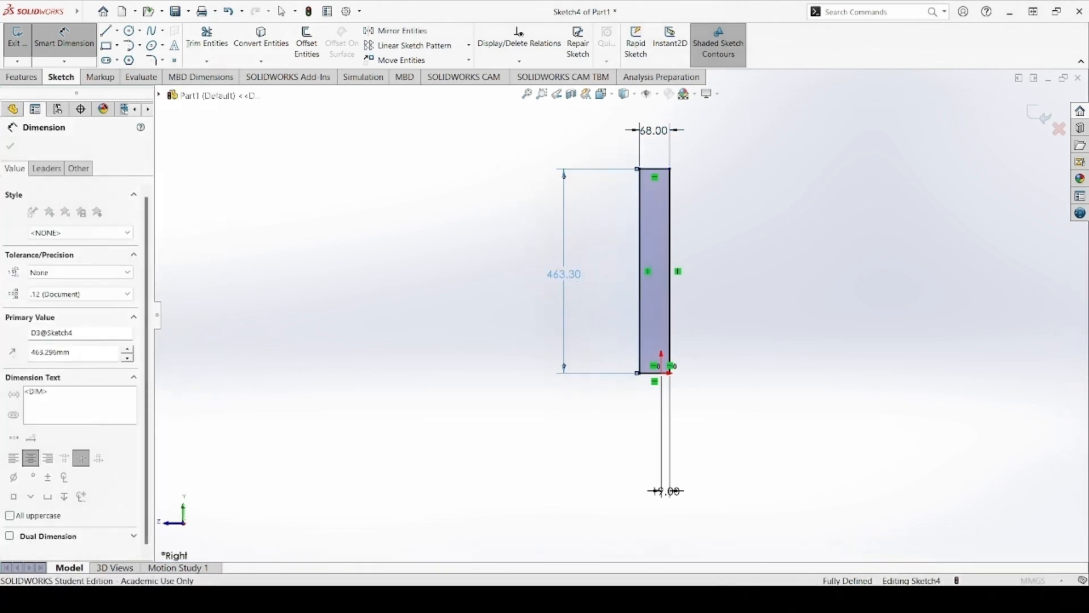
{"action": "type", "text": "45"}
{"action": "key", "text": "Return"}
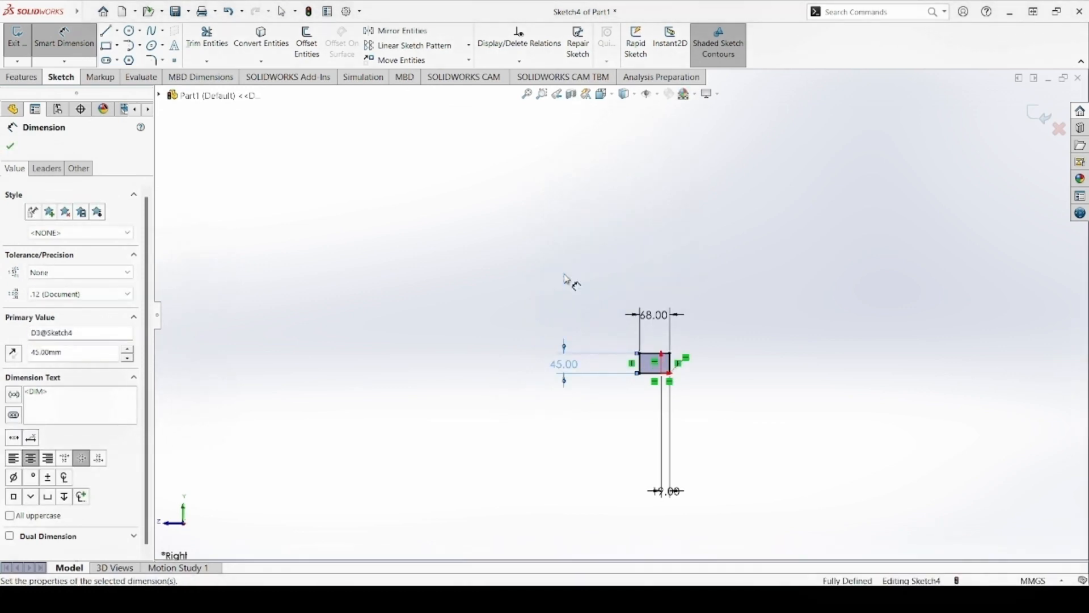
Move the 19, 45 and 68 mm dimensions close to the rectangle's edges
{"action": "scroll", "coordinate": [673, 365], "scroll_direction": "down", "scroll_amount": 5}
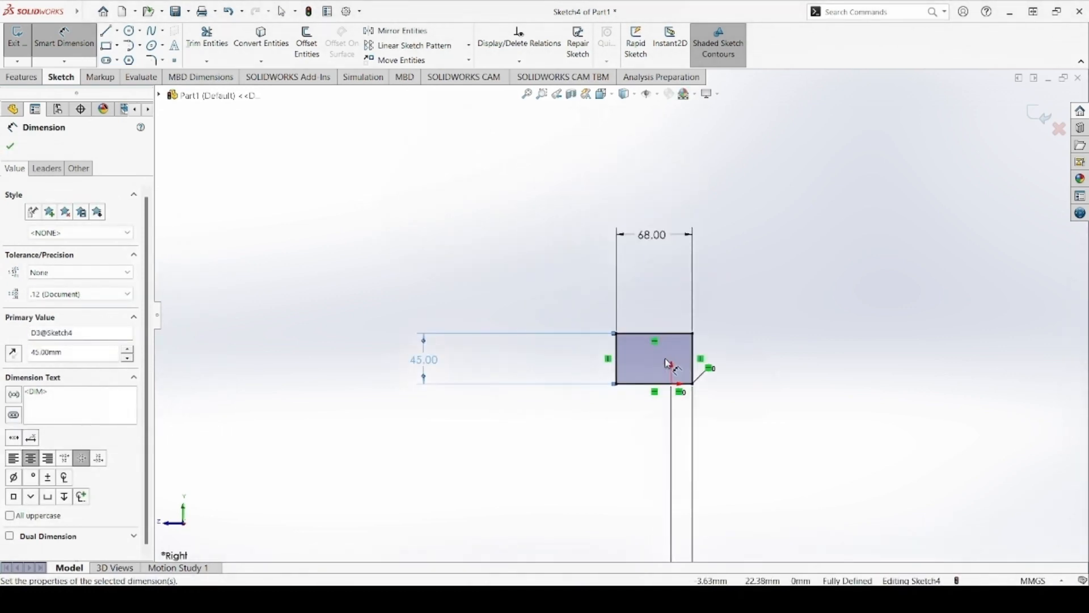
{"action": "scroll", "coordinate": [681, 443], "scroll_direction": "up", "scroll_amount": 3}
{"action": "scroll", "coordinate": [655, 500], "scroll_direction": "up", "scroll_amount": 1}
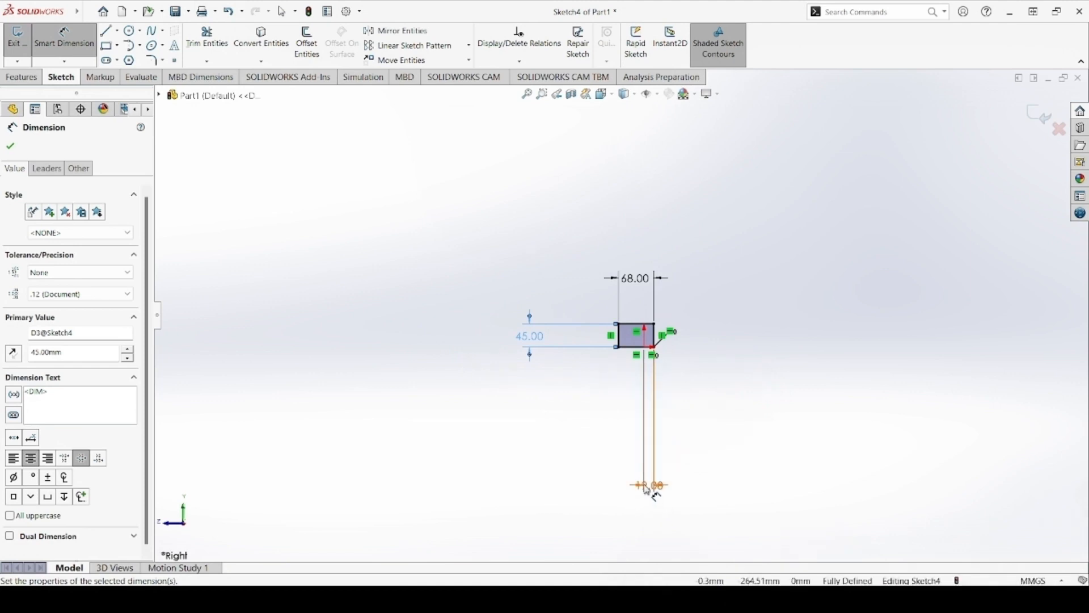
{"action": "left_click_drag", "start_coordinate": [650, 488], "coordinate": [650, 366]}
{"action": "scroll", "coordinate": [652, 370], "scroll_direction": "down", "scroll_amount": 4}
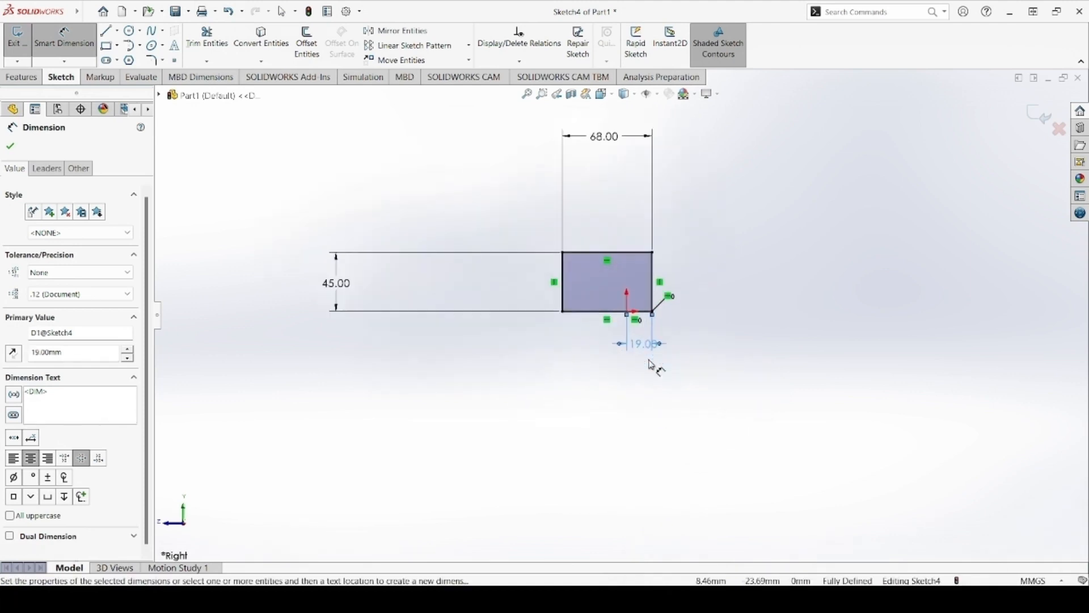
{"action": "left_click_drag", "start_coordinate": [339, 288], "coordinate": [533, 281]}
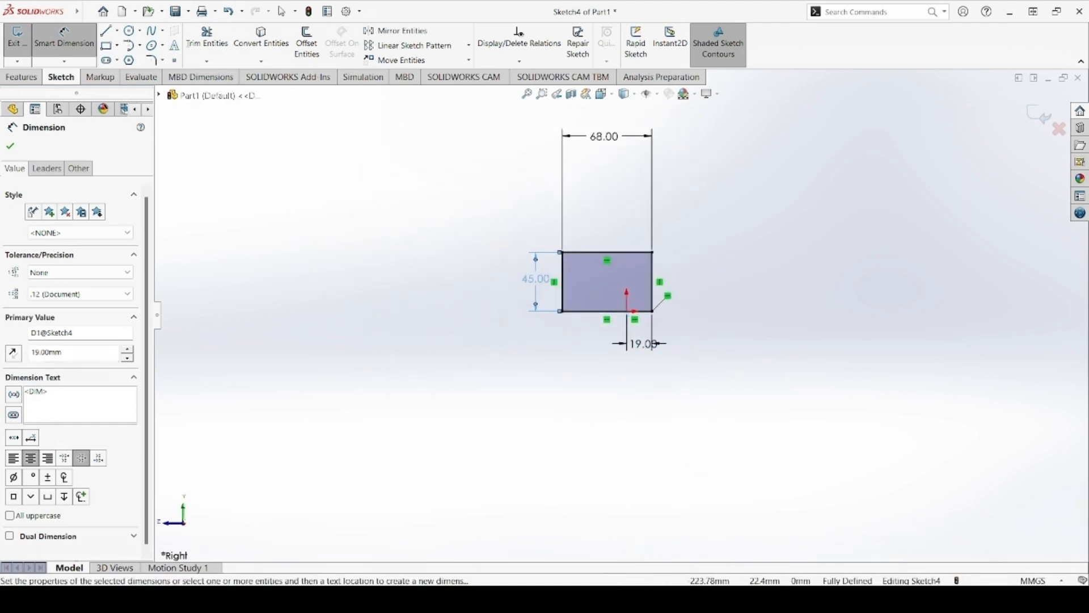
{"action": "left_click_drag", "start_coordinate": [637, 140], "coordinate": [613, 238]}
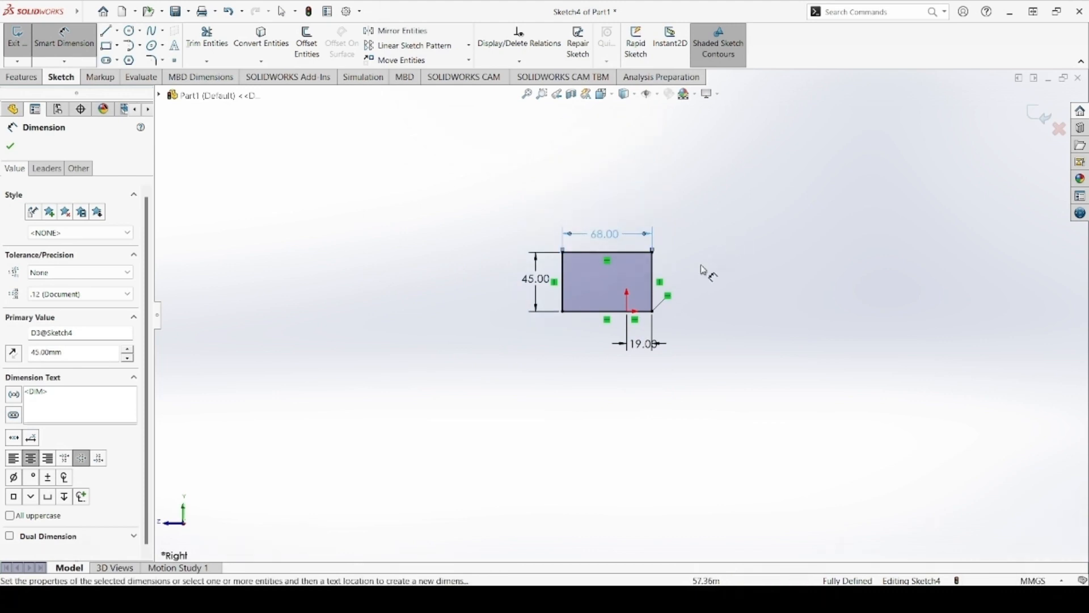
{"action": "key", "text": "Escape"}
Sketch a circle with a radius of about 6.5 mm inside the rectangle near its upper-left corner
{"action": "scroll", "coordinate": [658, 298], "scroll_direction": "down", "scroll_amount": 4}
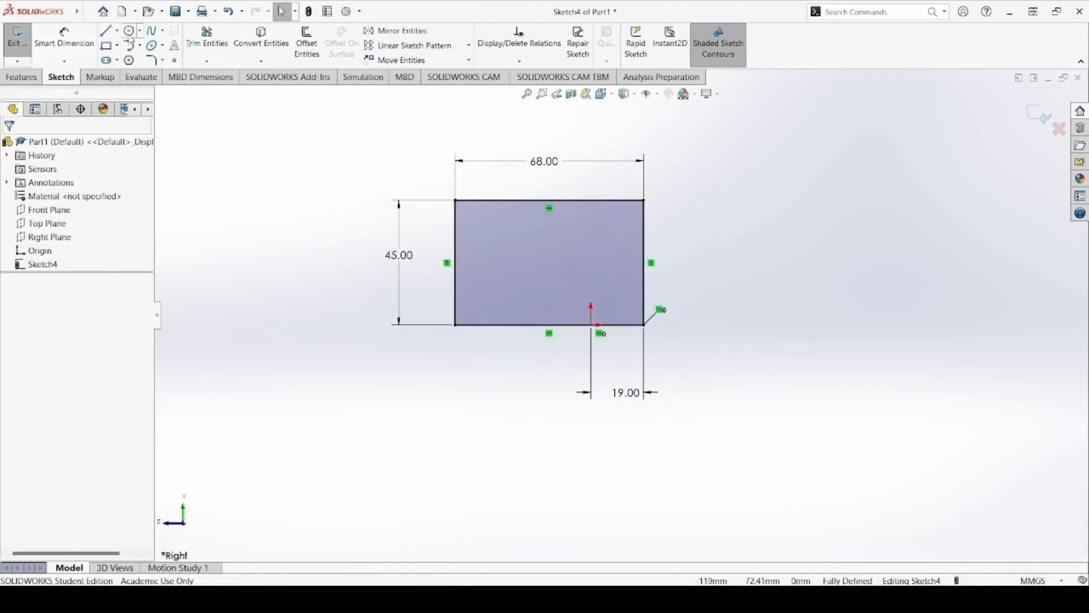
{"action": "left_click", "coordinate": [131, 32]}
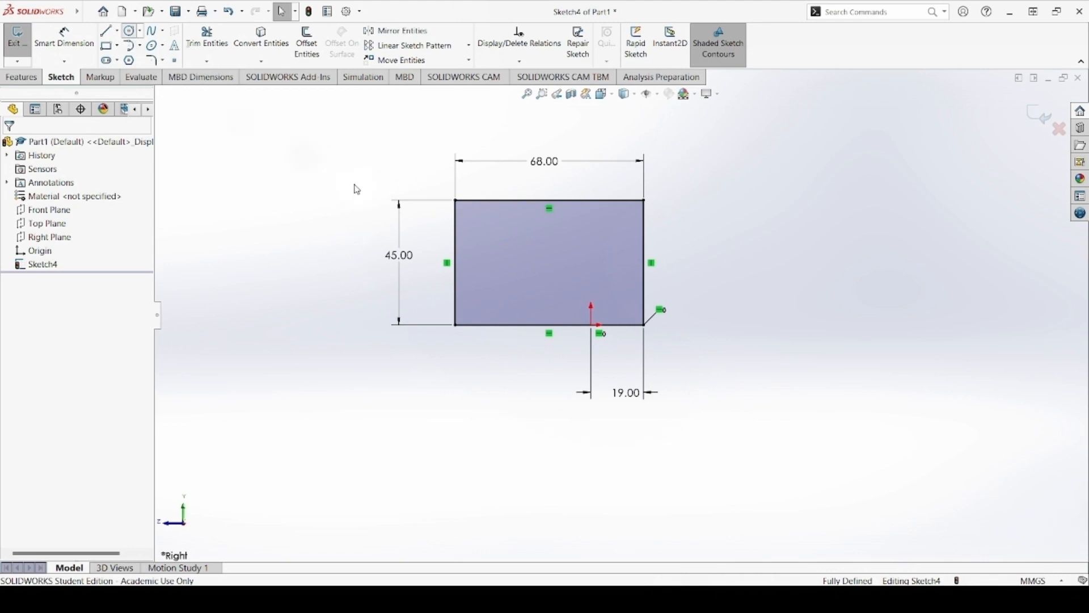
{"action": "left_click", "coordinate": [480, 230]}
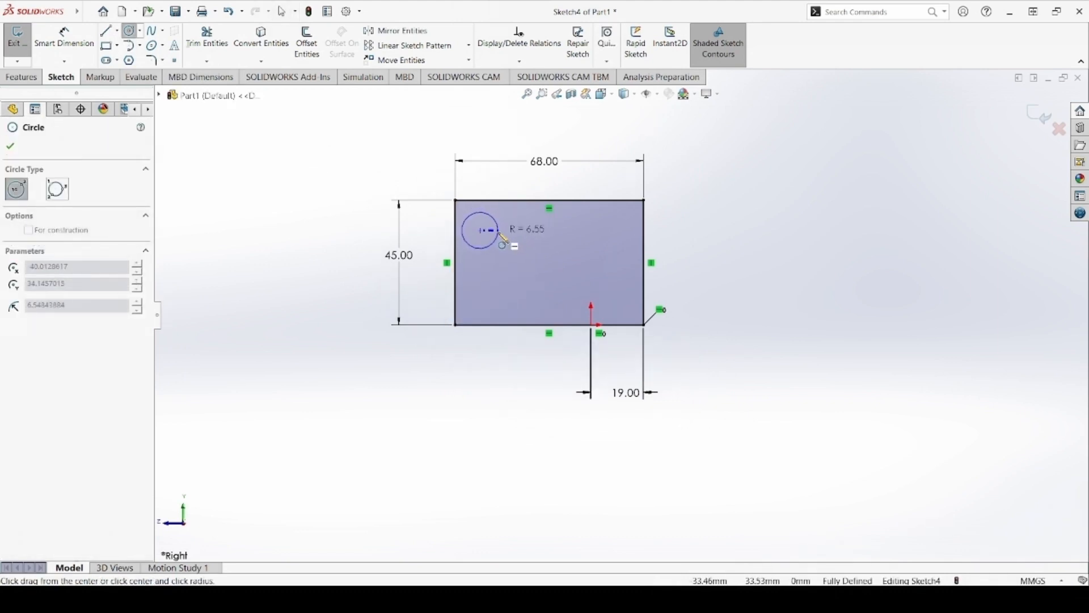
{"action": "left_click", "coordinate": [501, 235]}
{"action": "key", "text": "Escape"}
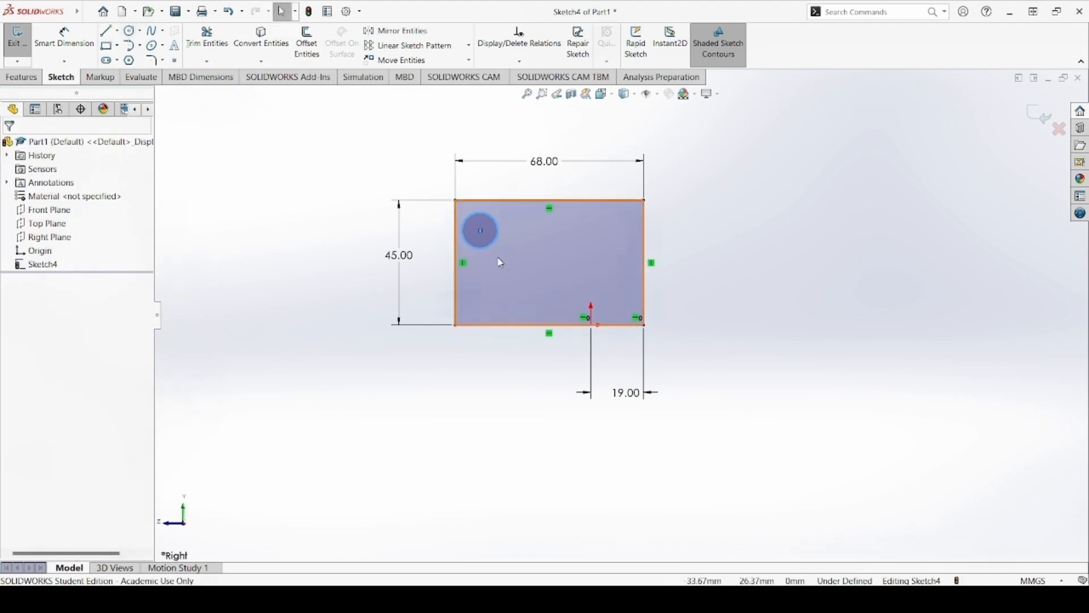
Dimension the circle's centre 18 mm below the rectangle's top edge
{"action": "left_click", "coordinate": [62, 47]}
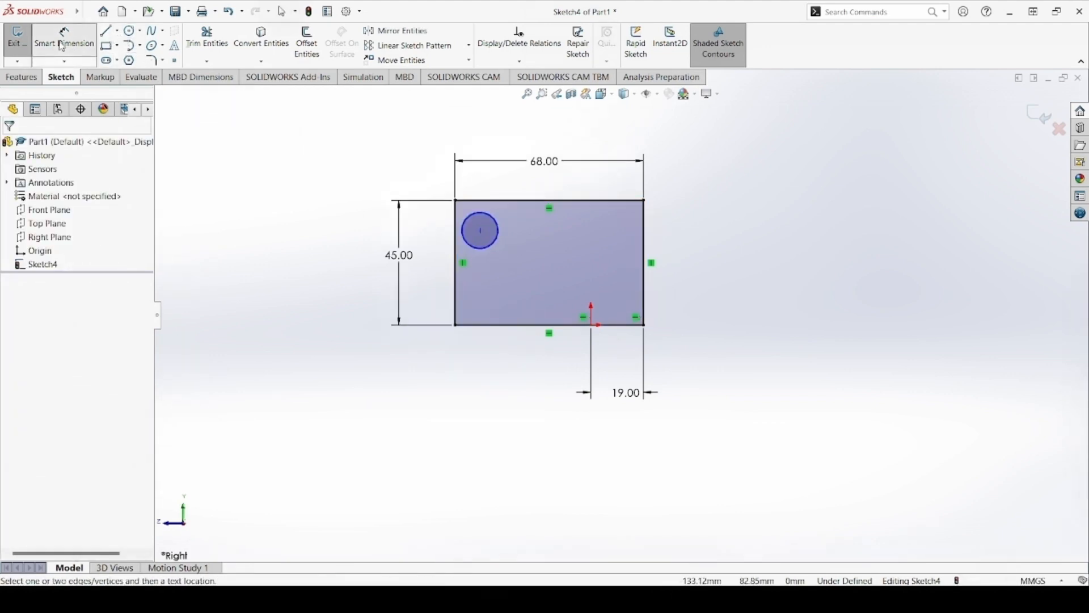
{"action": "left_click", "coordinate": [483, 215]}
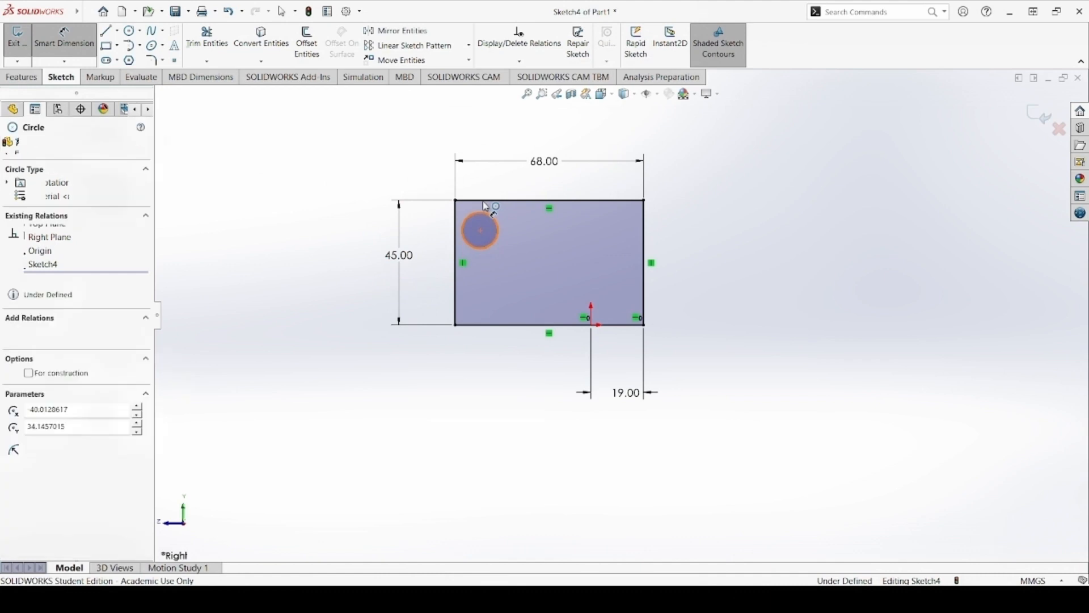
{"action": "left_click", "coordinate": [525, 201]}
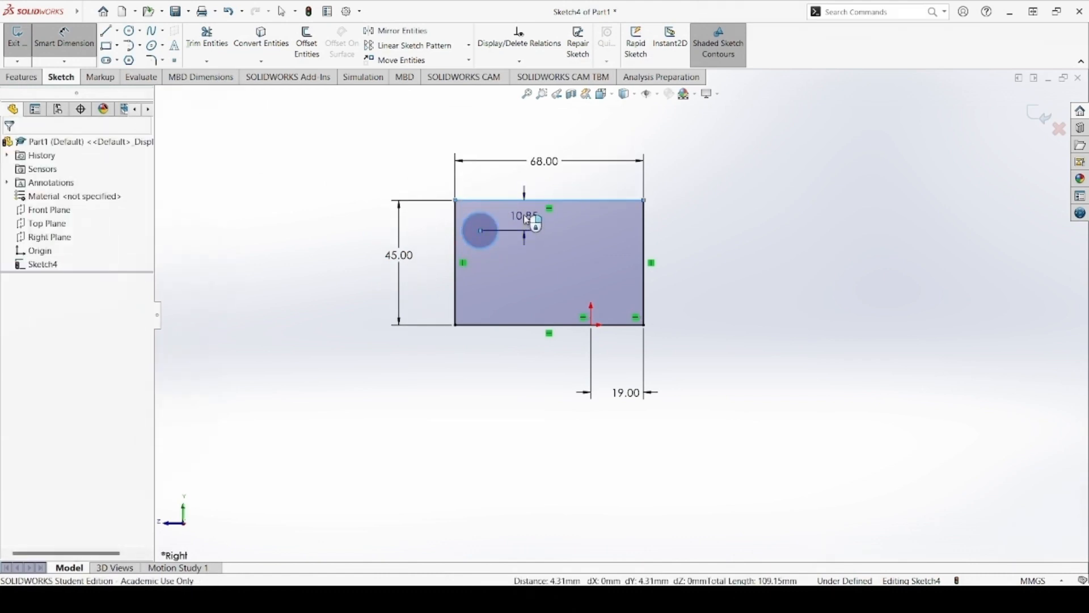
{"action": "left_click", "coordinate": [528, 220]}
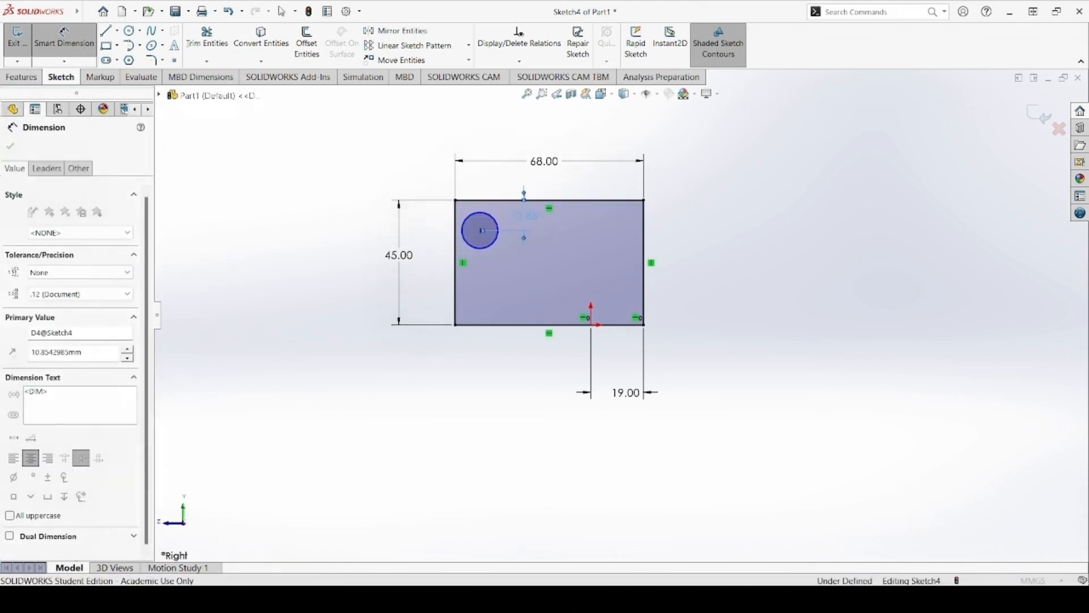
{"action": "type", "text": "18"}
{"action": "key", "text": "Return"}
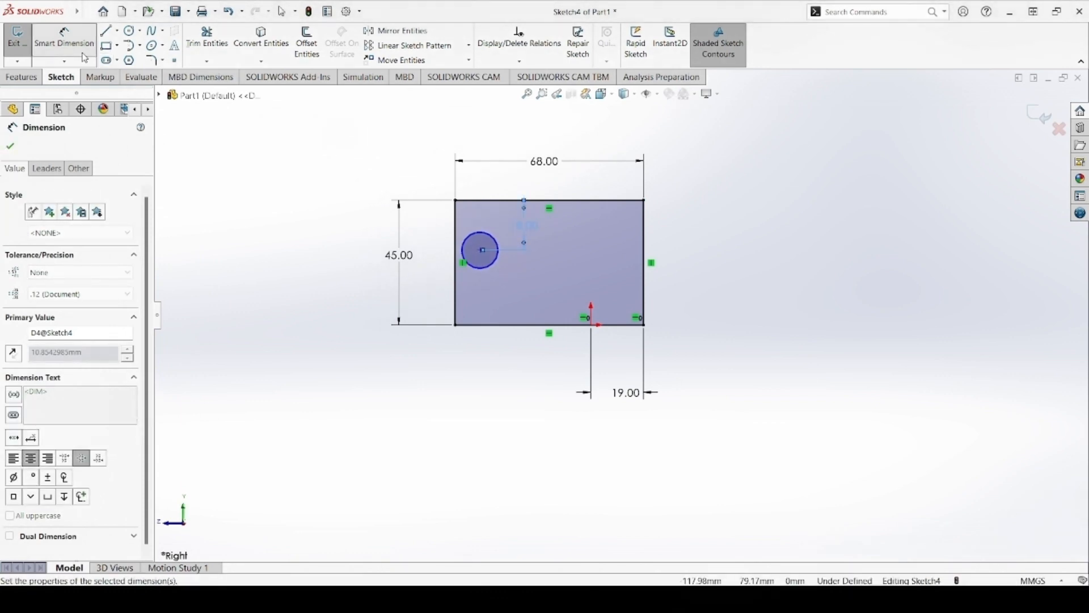
Dimension the circle's centre 22 mm from the rectangle's left edge
{"action": "left_click", "coordinate": [462, 251]}
{"action": "left_click", "coordinate": [456, 248]}
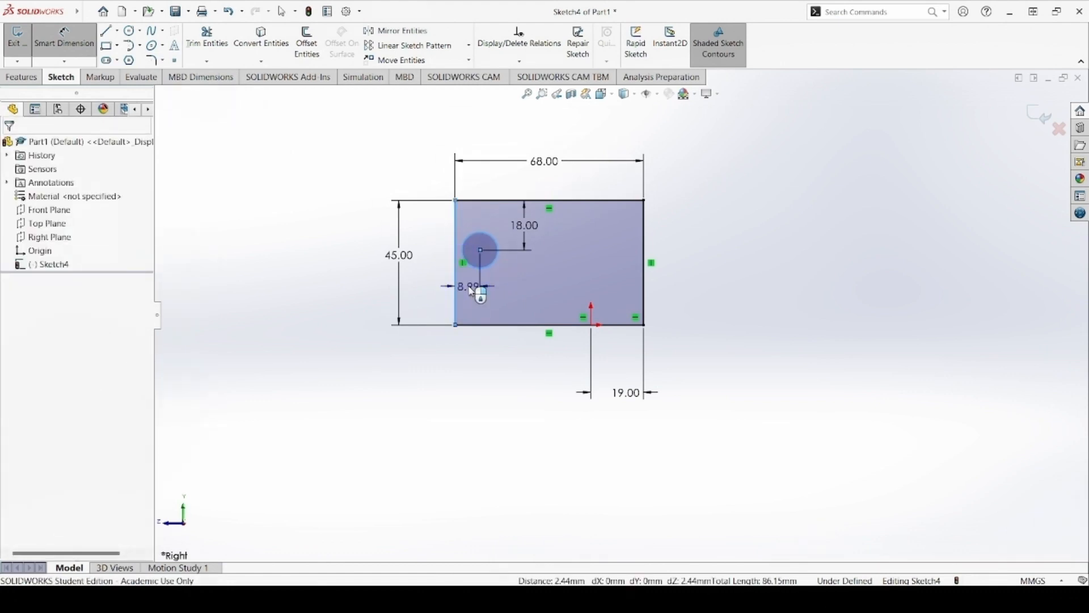
{"action": "left_click", "coordinate": [471, 290]}
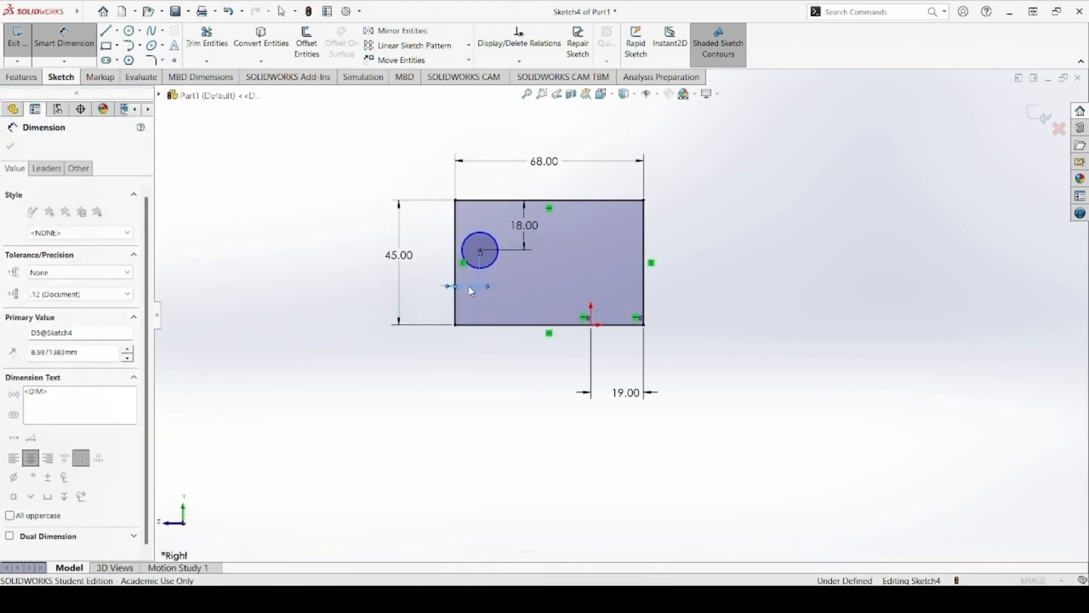
{"action": "type", "text": "22"}
{"action": "key", "text": "Return"}
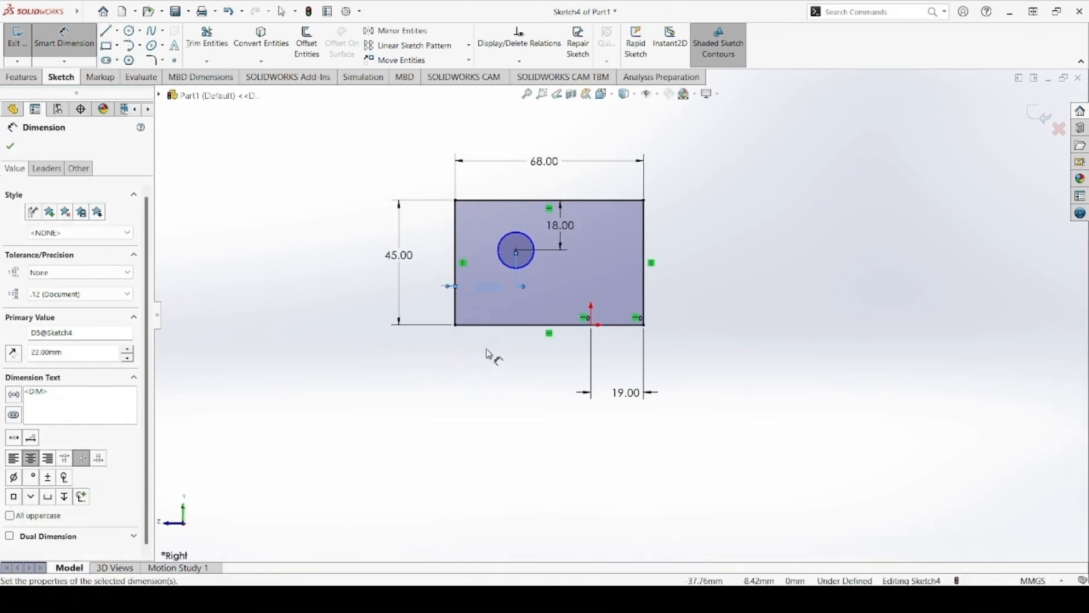
Dimension the circle's diameter to 16 mm
{"action": "left_click", "coordinate": [531, 241]}
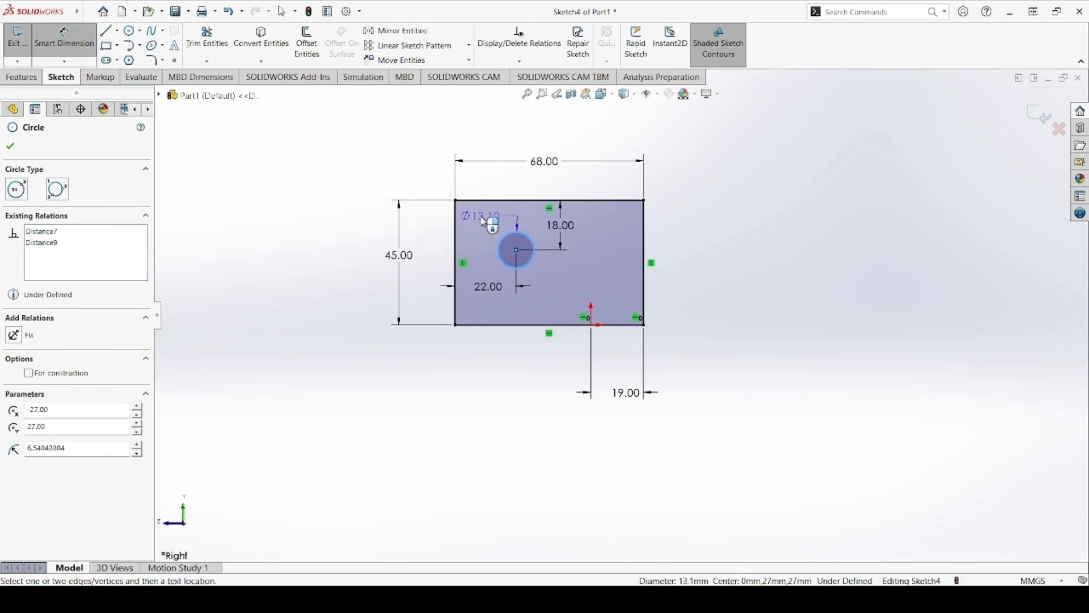
{"action": "key", "text": "Escape"}
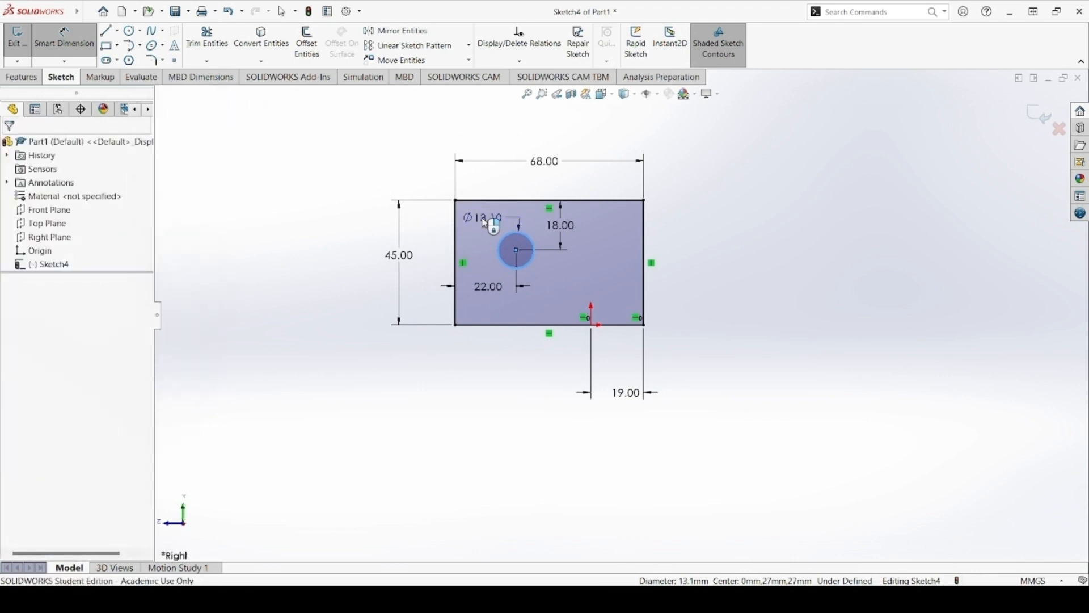
{"action": "left_click", "coordinate": [485, 223]}
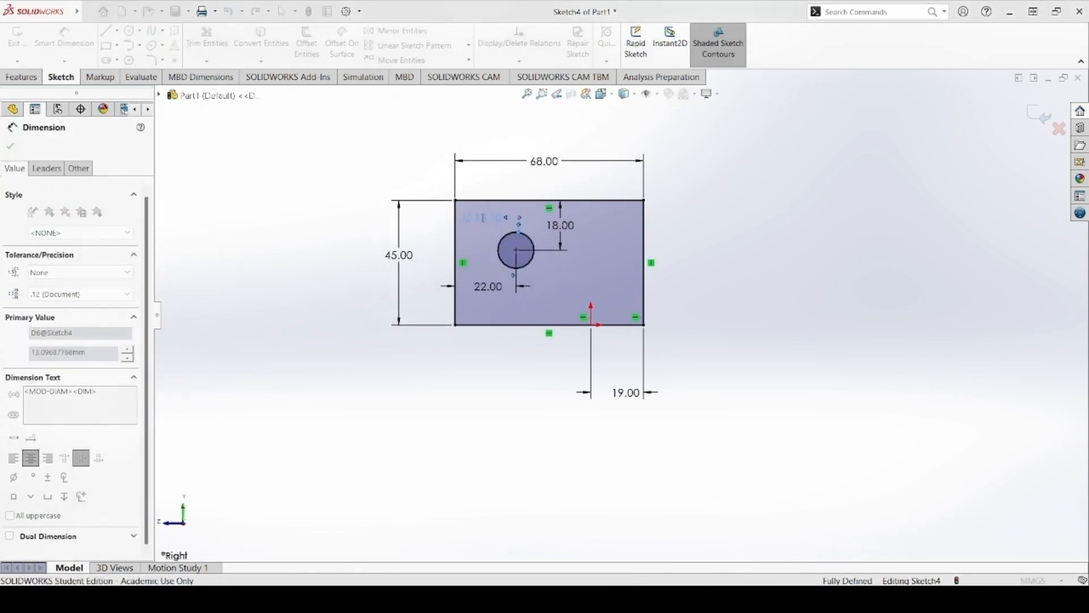
{"action": "type", "text": "16"}
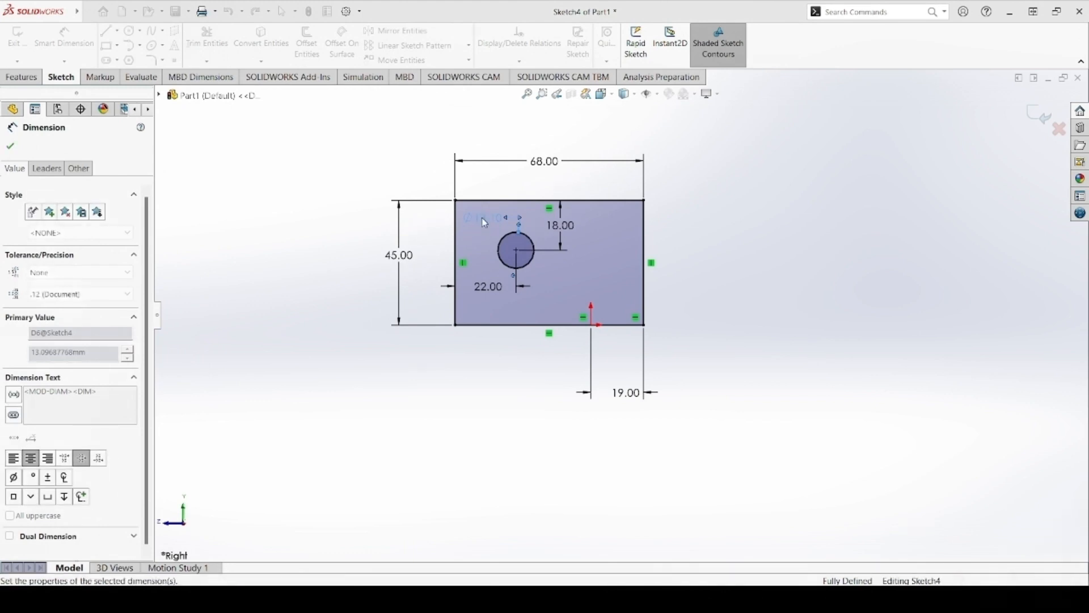
{"action": "key", "text": "Return"}
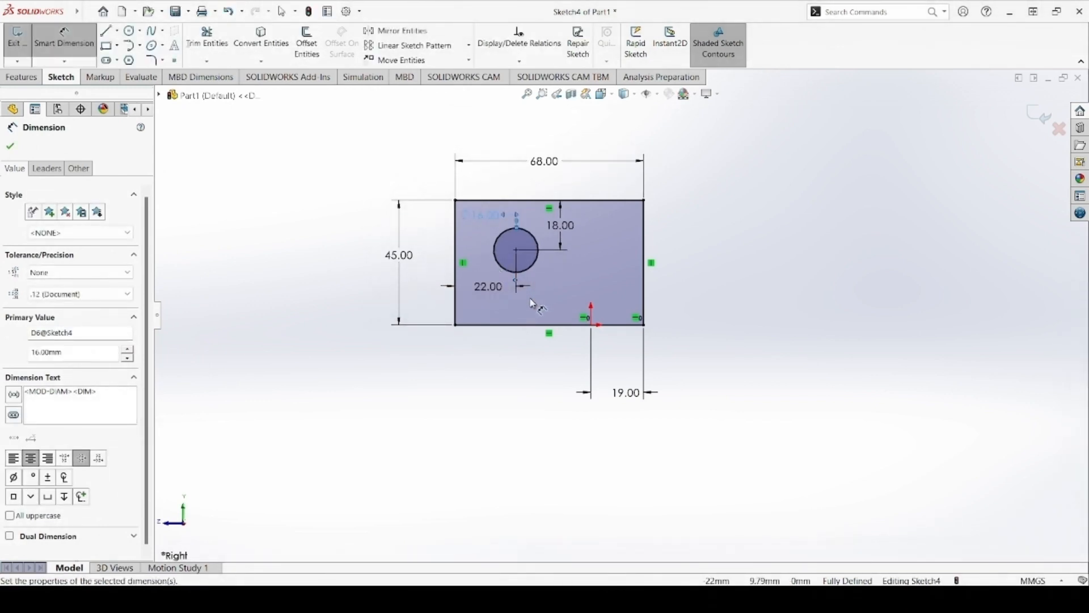
{"action": "left_click", "coordinate": [9, 144]}
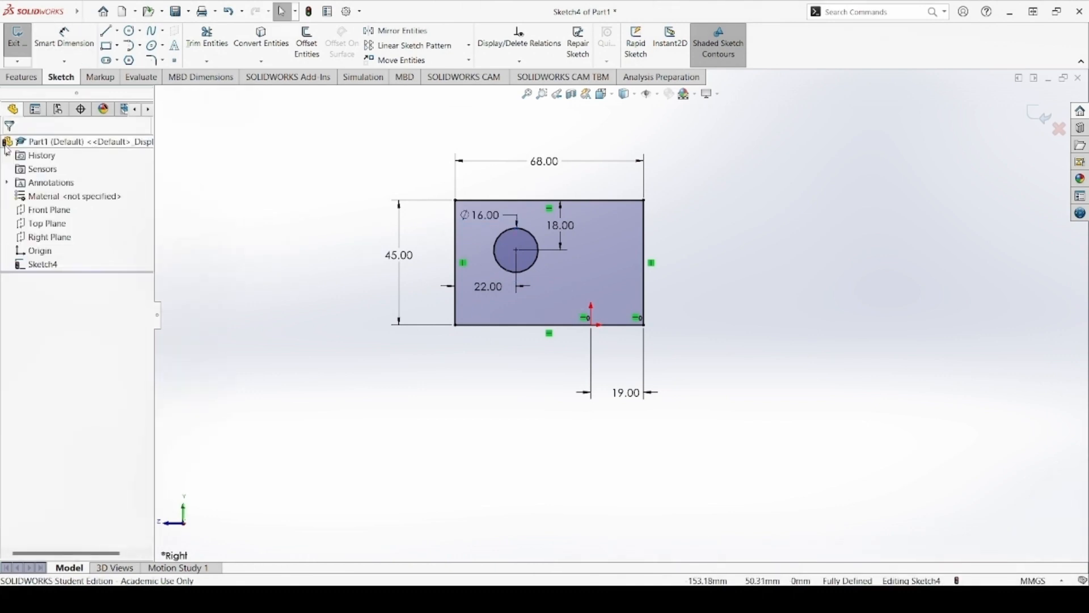
Extrude the rectangle with its circular hole by 10 mm as a blind boss in the reversed direction
{"action": "left_click", "coordinate": [28, 83]}
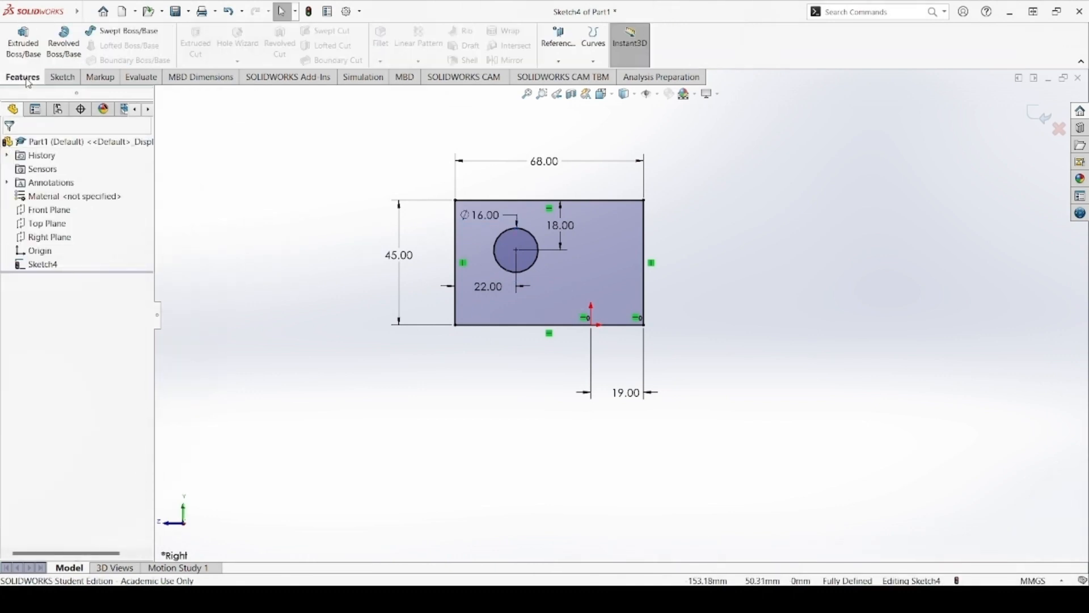
{"action": "left_click", "coordinate": [62, 78]}
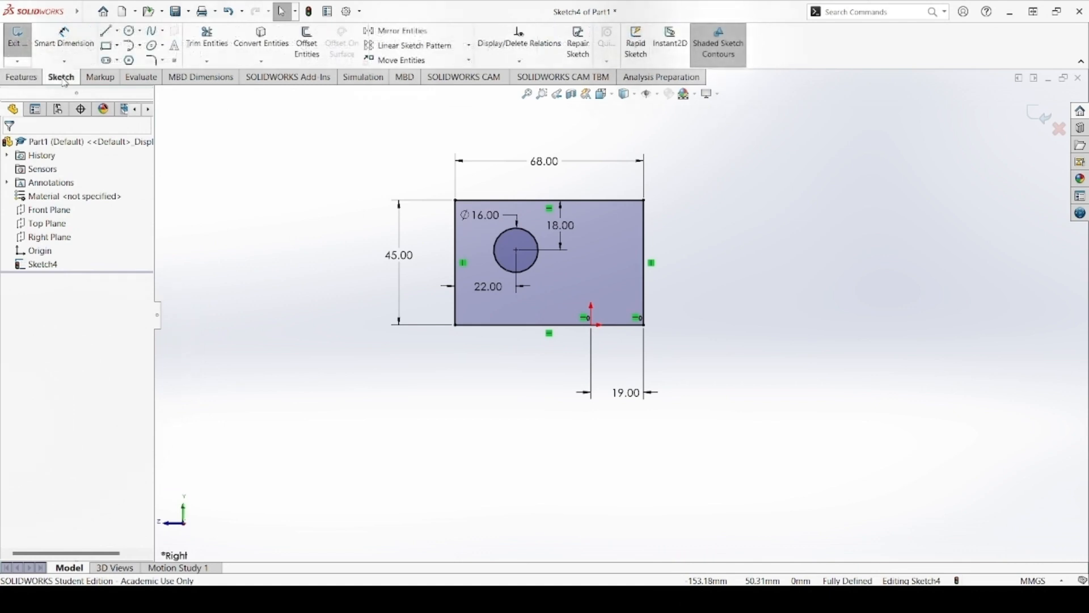
{"action": "left_click", "coordinate": [32, 80]}
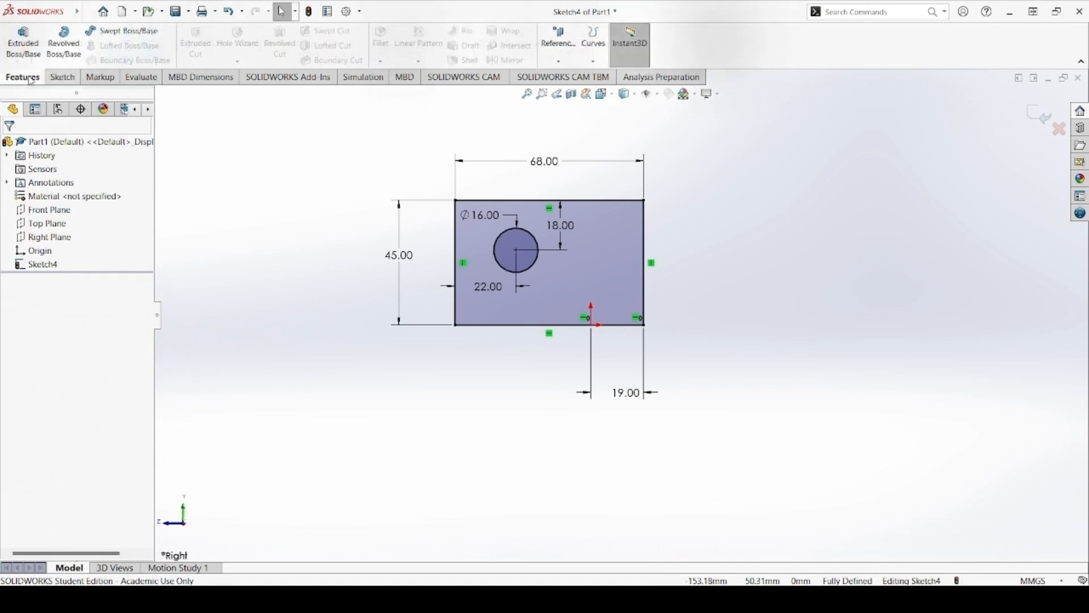
{"action": "left_click", "coordinate": [25, 45]}
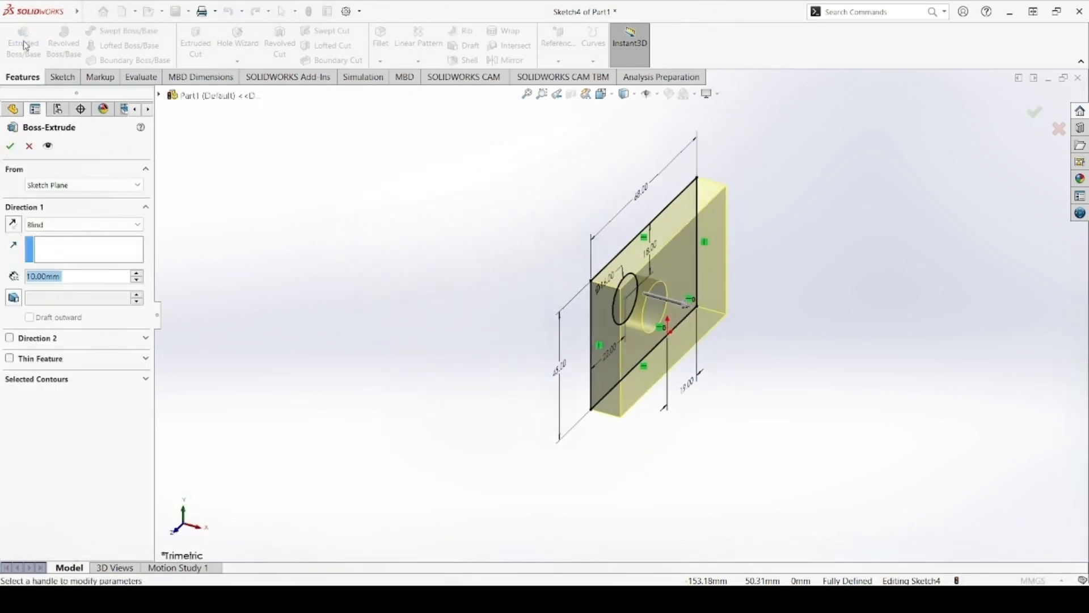
{"action": "left_click", "coordinate": [13, 225]}
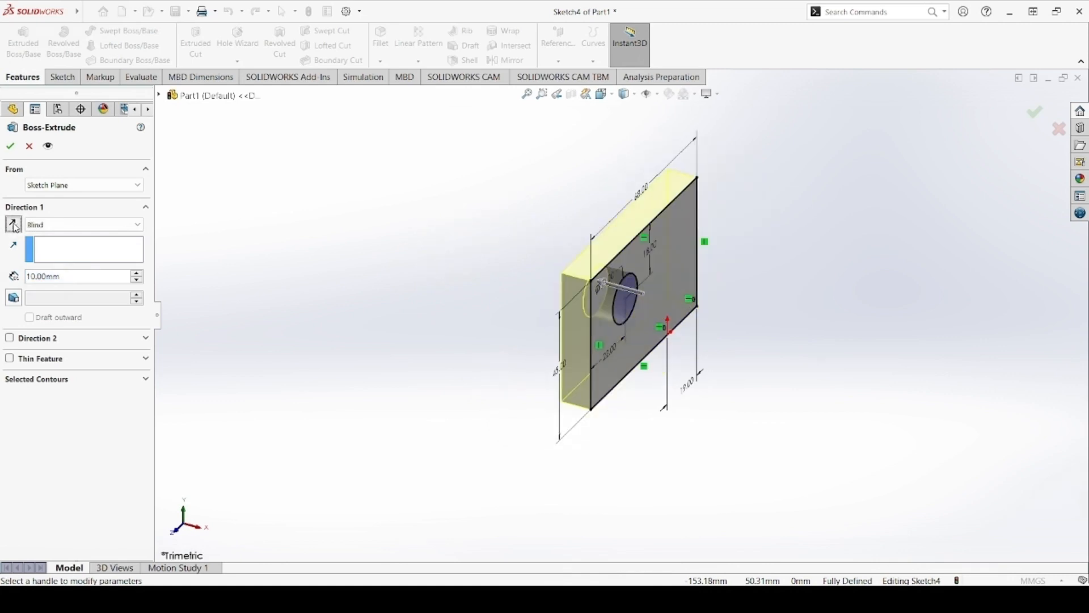
{"action": "left_click", "coordinate": [10, 147]}
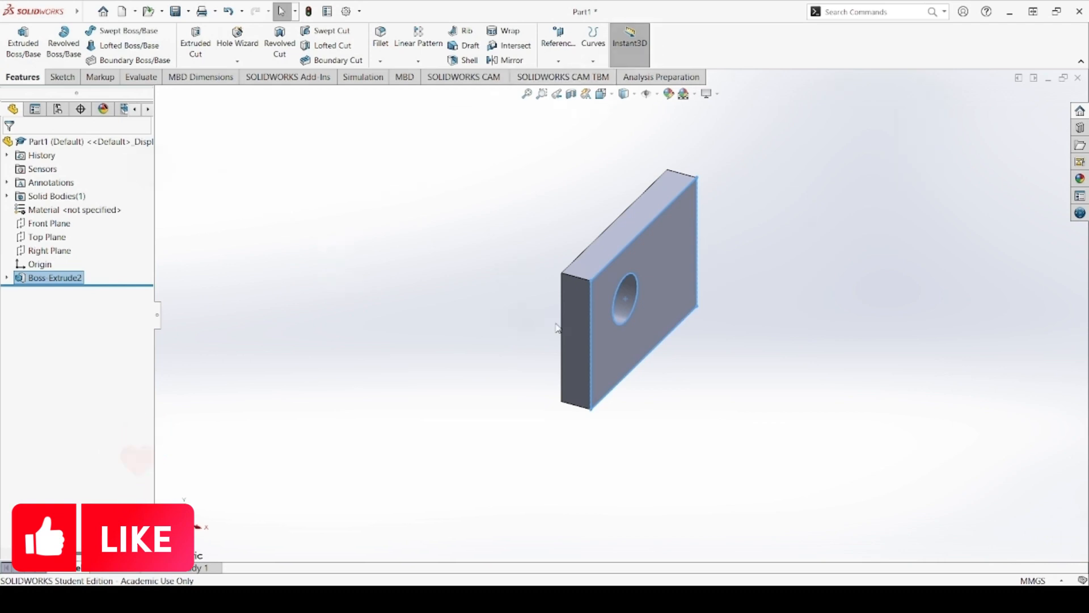
Define a reference plane offset 79 mm from the plate's large front face containing the hole
{"action": "left_click", "coordinate": [679, 257]}
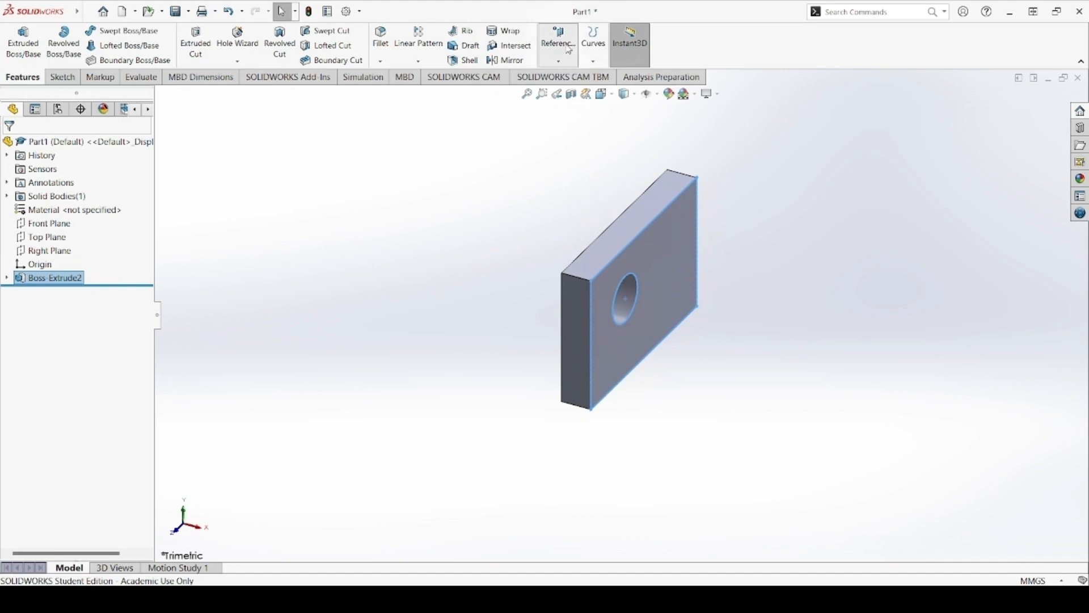
{"action": "left_click", "coordinate": [577, 81]}
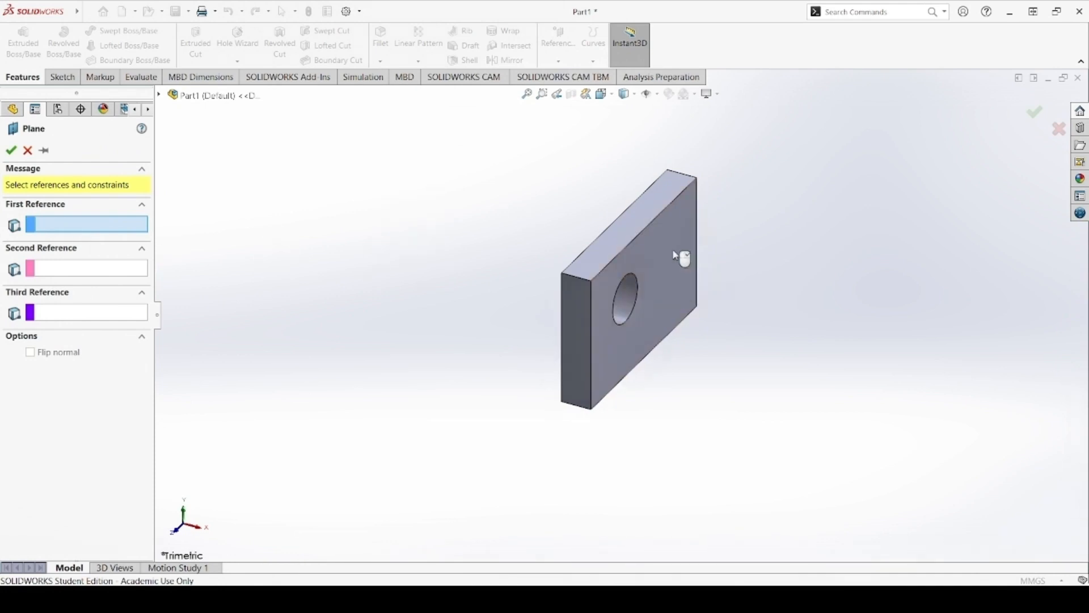
{"action": "left_click", "coordinate": [673, 251]}
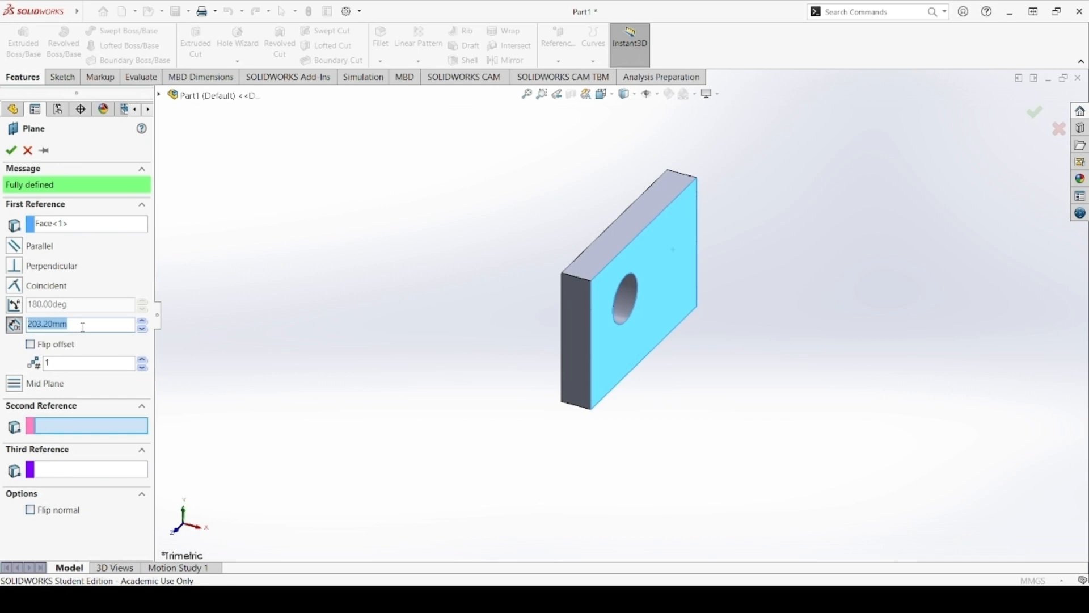
{"action": "type", "text": "79."}
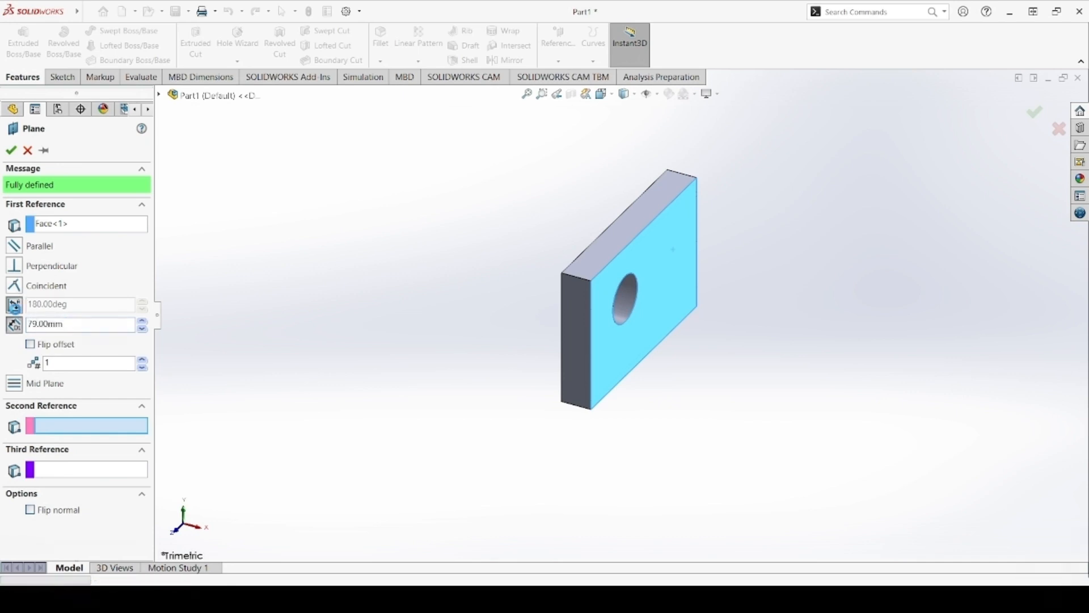
Try to set the reference plane at a 45-degree angle to the plate's face
{"action": "left_click", "coordinate": [16, 306]}
{"action": "double_click", "coordinate": [75, 304]}
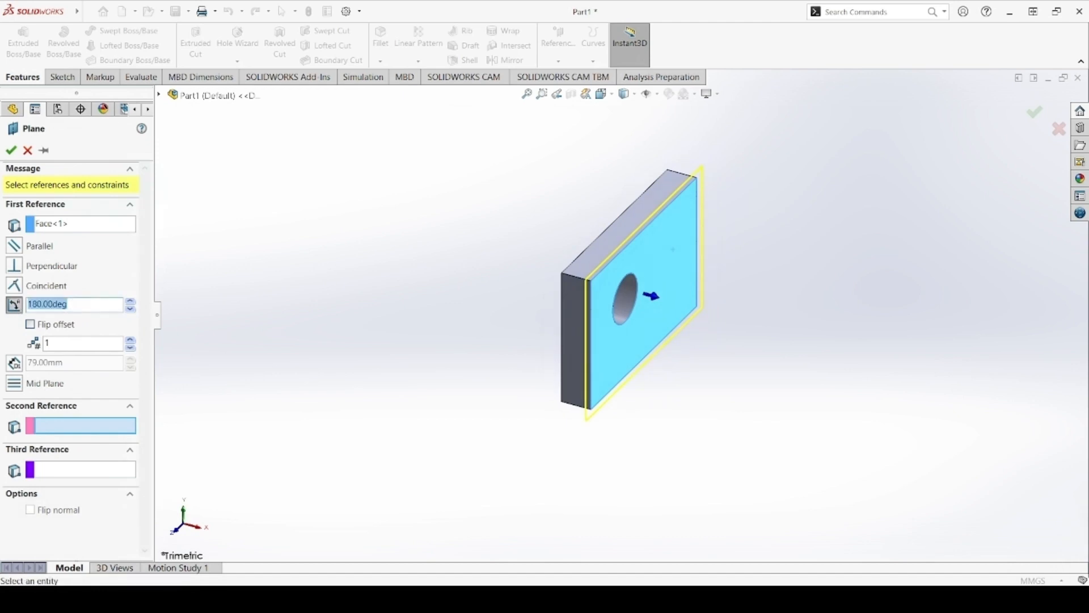
{"action": "type", "text": "45"}
Constrain the reference plane by the 79 mm offset distance and create it
{"action": "left_click", "coordinate": [12, 366]}
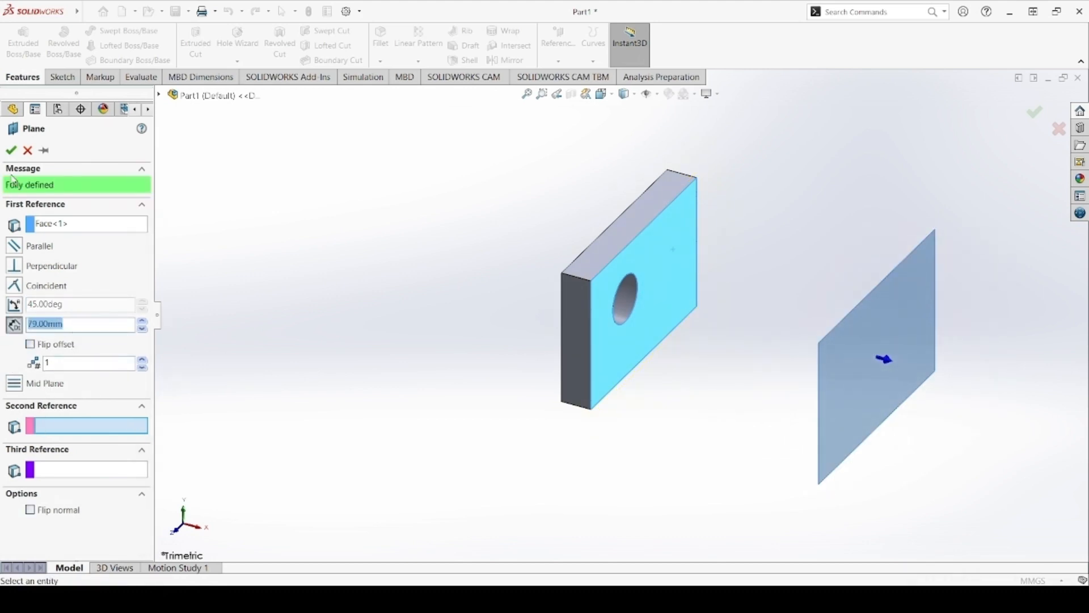
{"action": "left_click", "coordinate": [11, 151]}
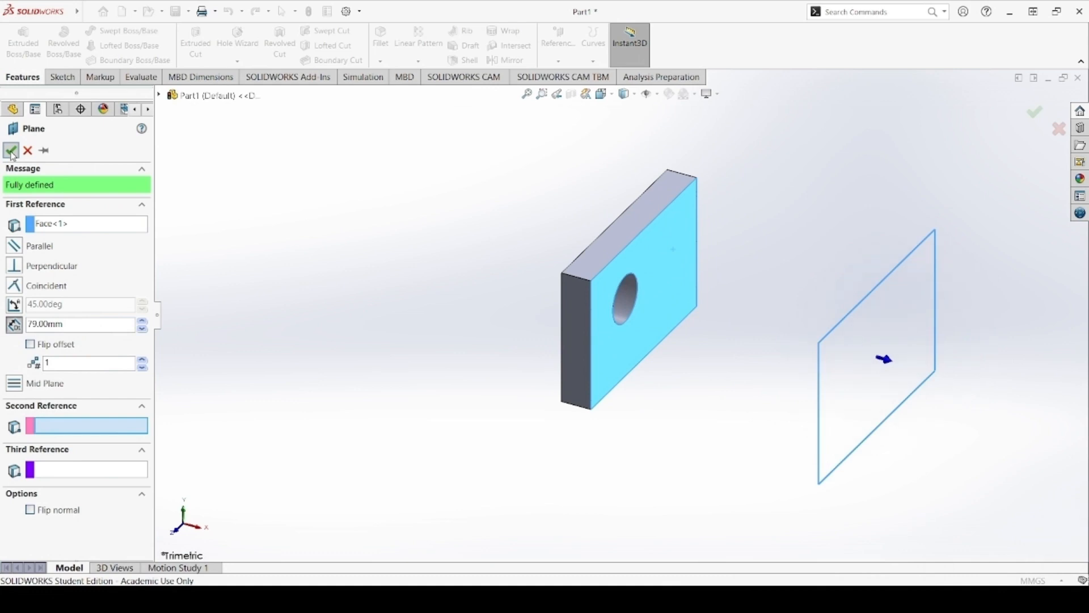
{"action": "left_click", "coordinate": [12, 151]}
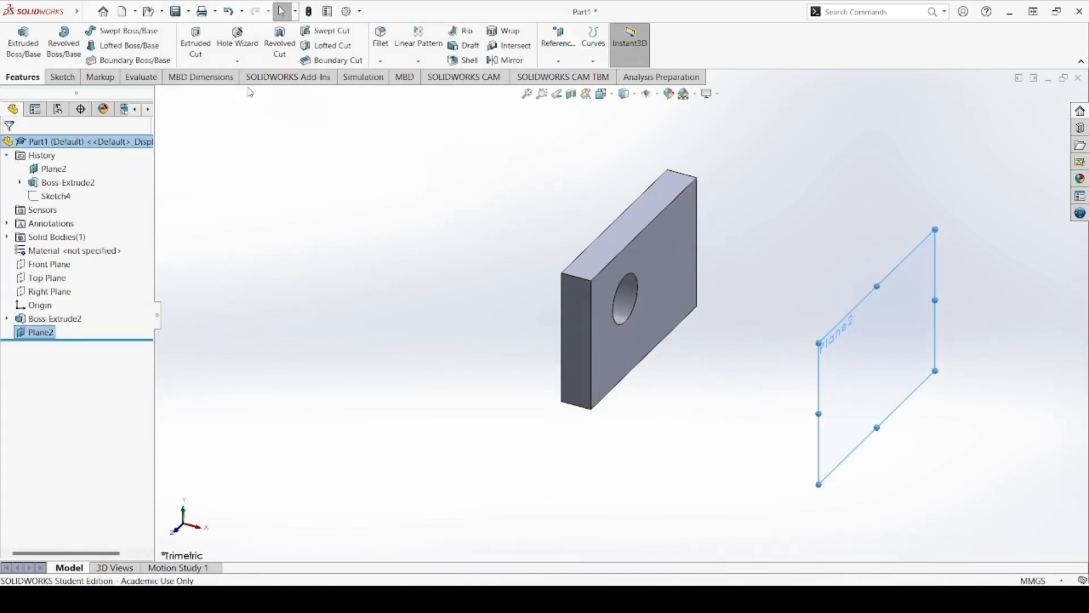
Sketch a circle with a radius of about 13.6 mm on the offset plane, centred about 30 mm below the origin
{"action": "left_click", "coordinate": [64, 78]}
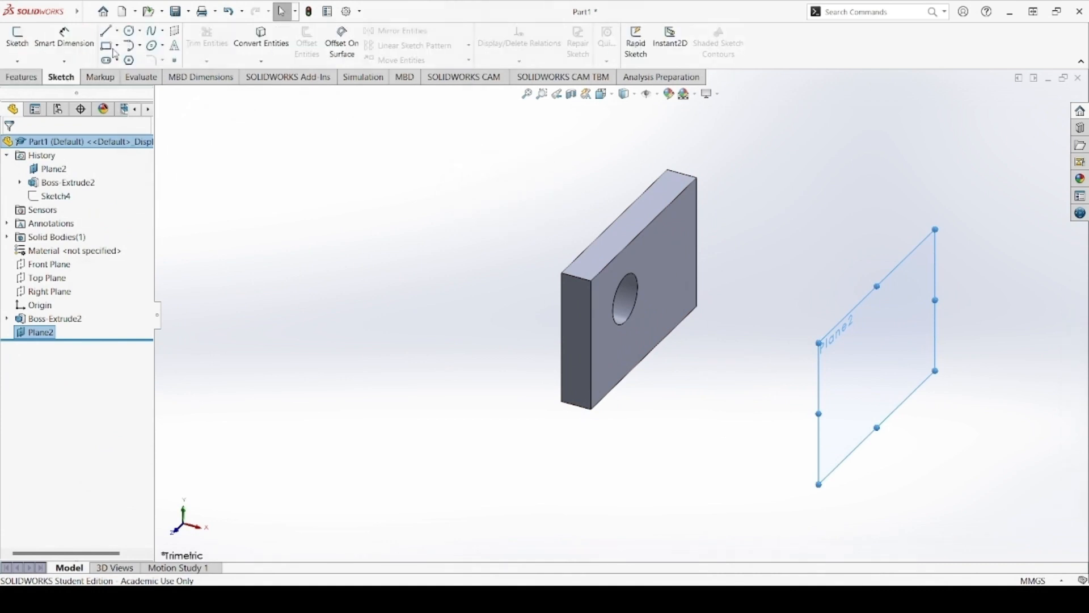
{"action": "left_click", "coordinate": [132, 32]}
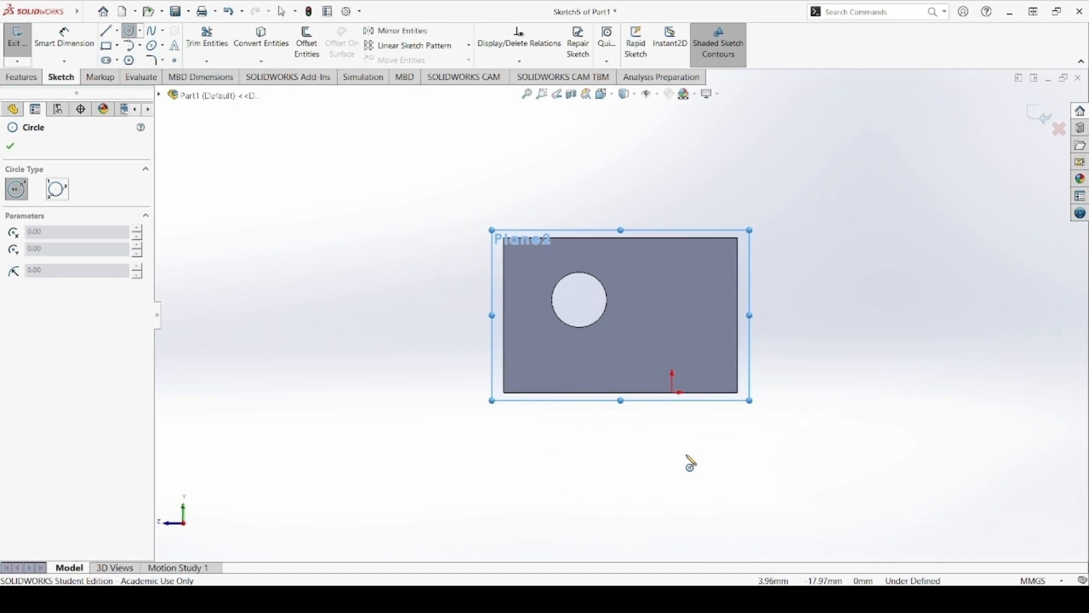
{"action": "left_click", "coordinate": [681, 497]}
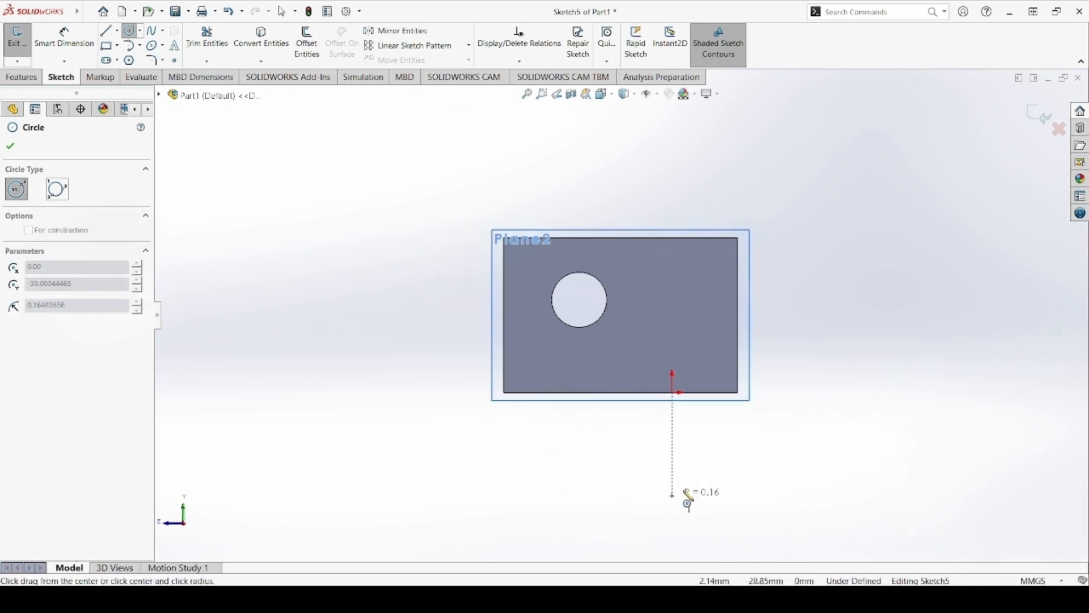
{"action": "left_click", "coordinate": [720, 488]}
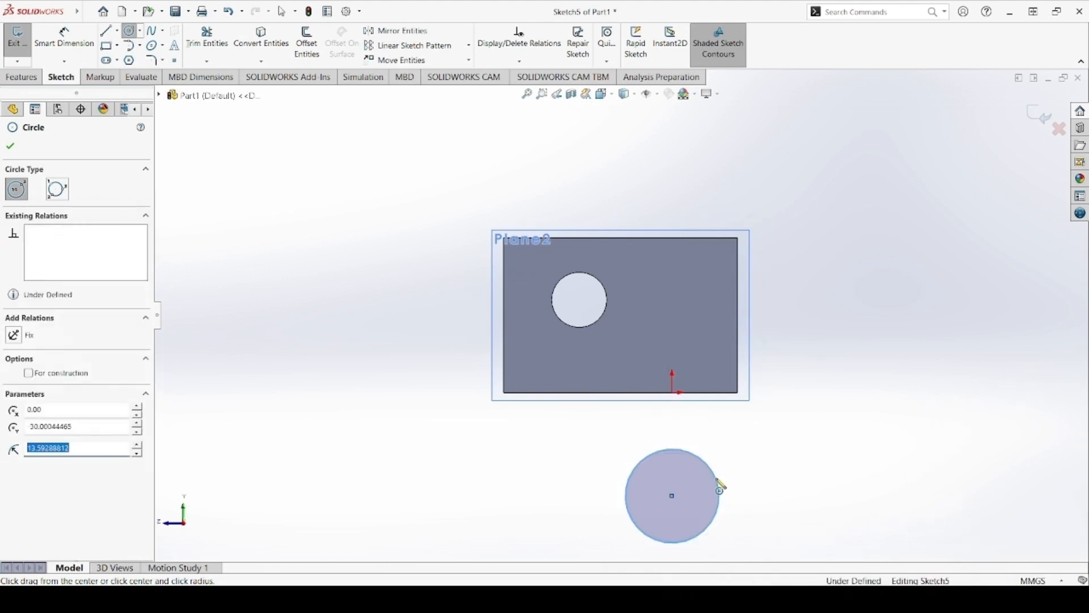
{"action": "key", "text": "Escape"}
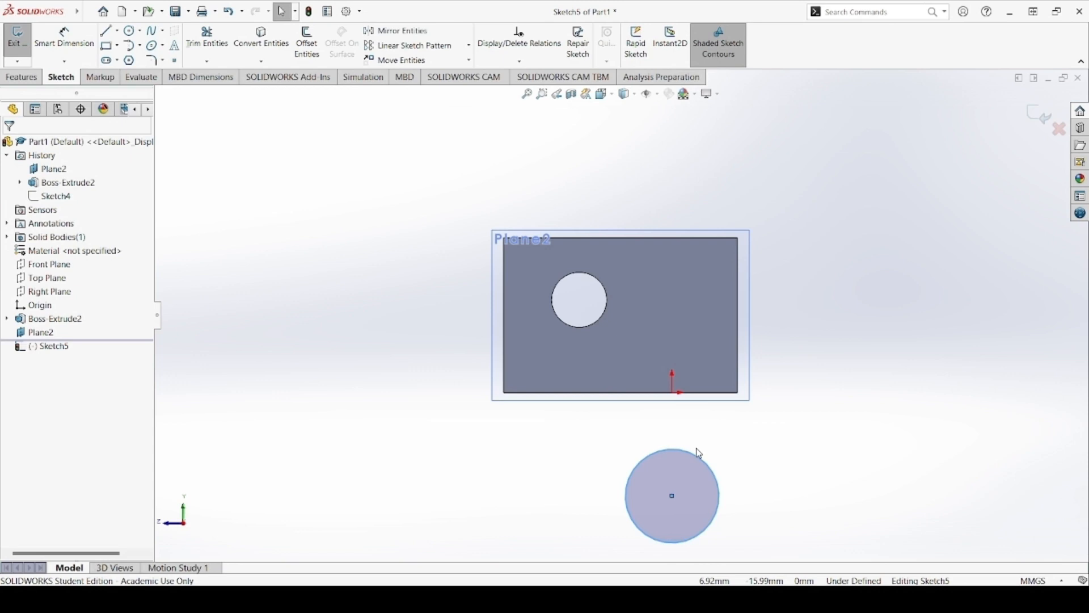
Add a vertical relation between the origin and the centre of the circle on the offset plane
{"action": "left_click", "coordinate": [673, 393]}
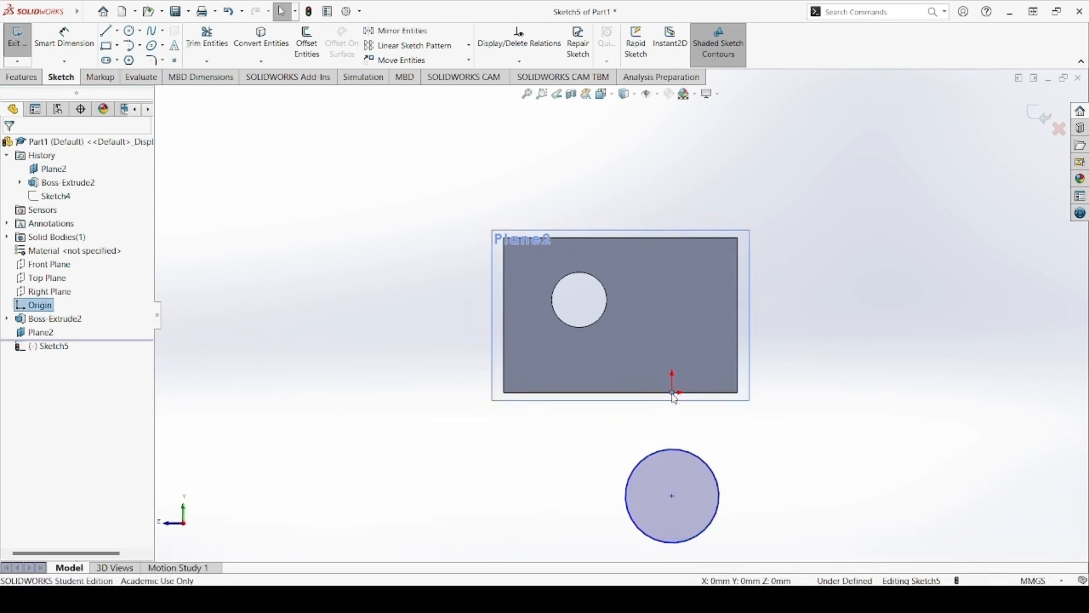
{"action": "left_click", "coordinate": [674, 497], "text": "ctrl"}
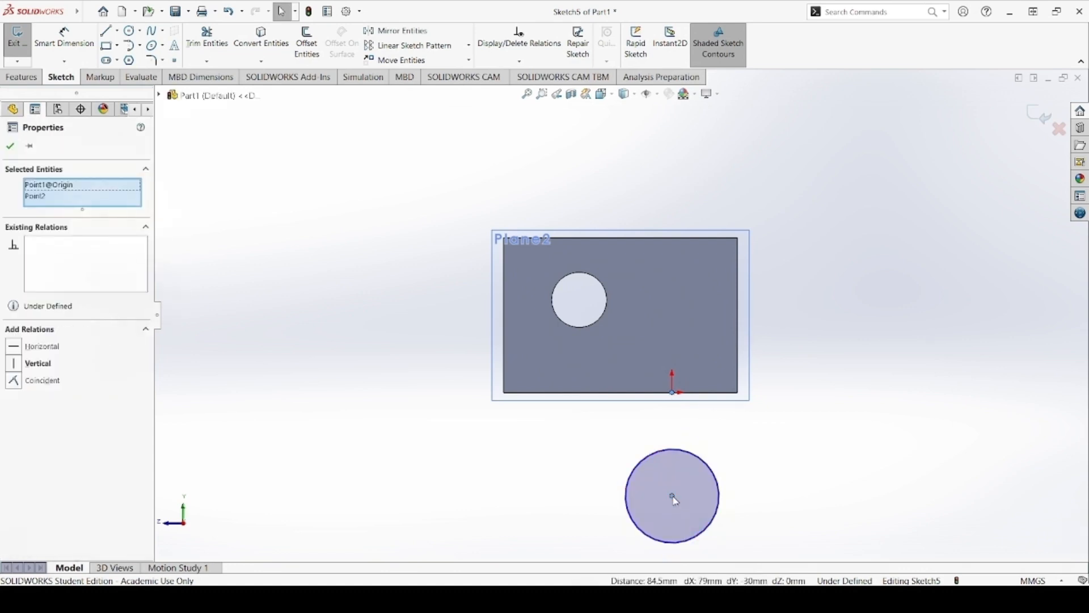
{"action": "left_click", "coordinate": [18, 365]}
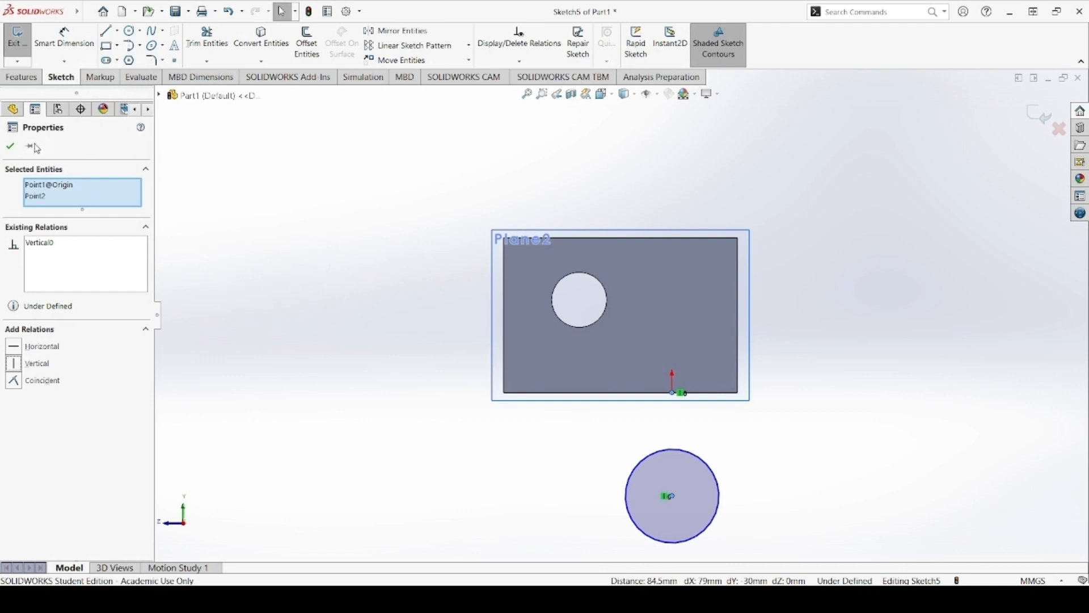
{"action": "key", "text": "Escape"}
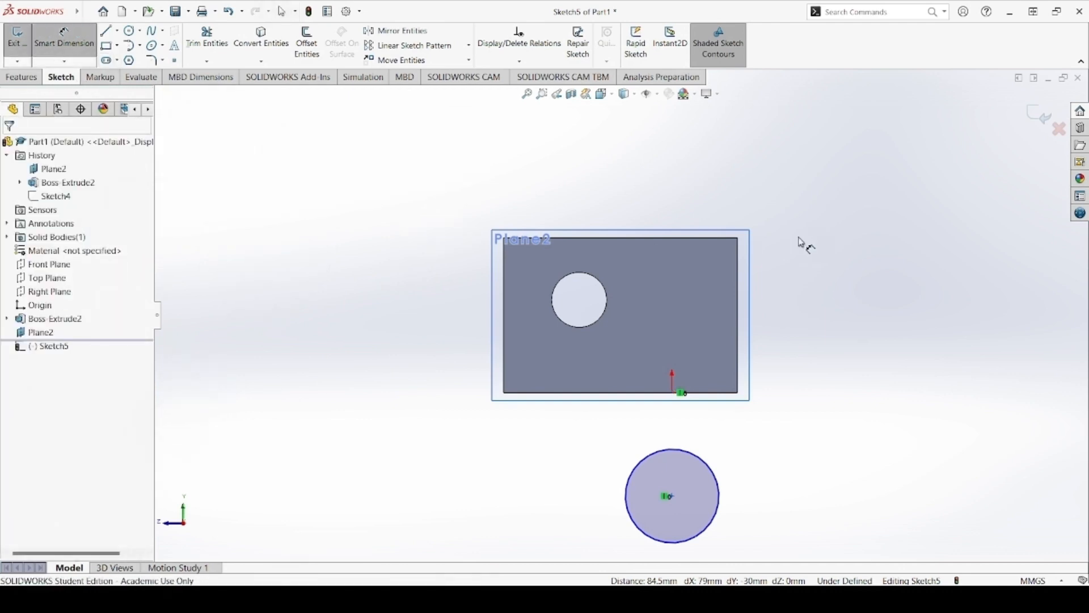
Dimension the circle's centre 75 mm vertically below the plate's upper edge
{"action": "left_click", "coordinate": [671, 497]}
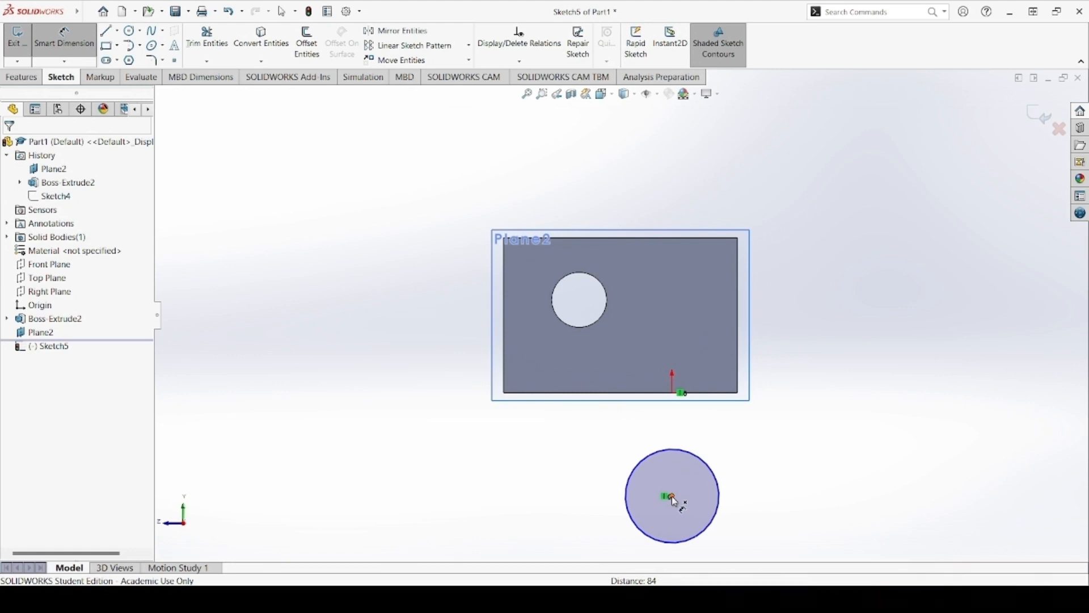
{"action": "left_click", "coordinate": [706, 239]}
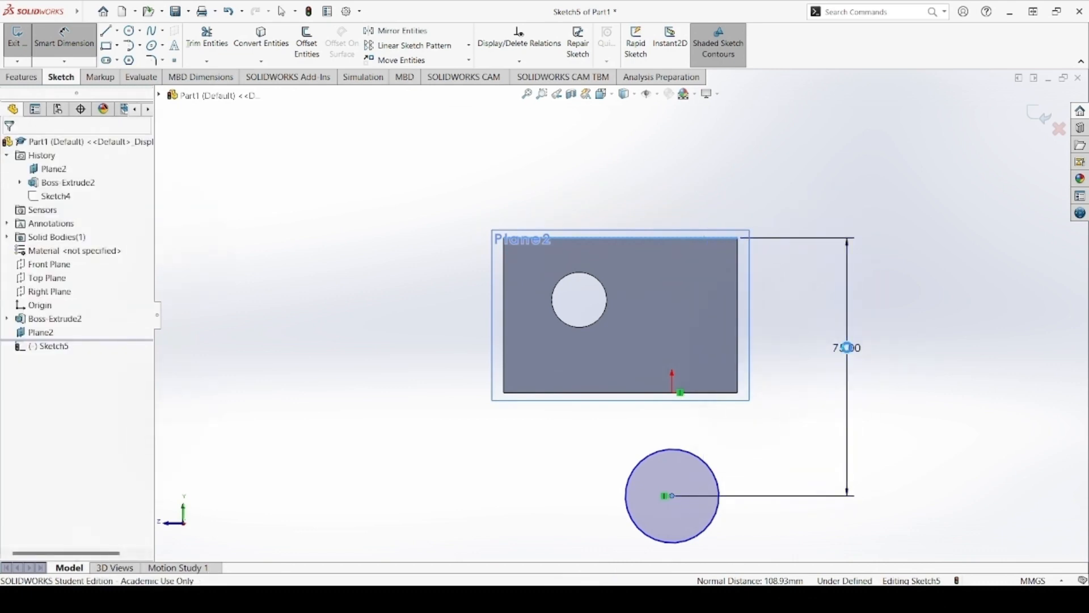
{"action": "left_click", "coordinate": [848, 348]}
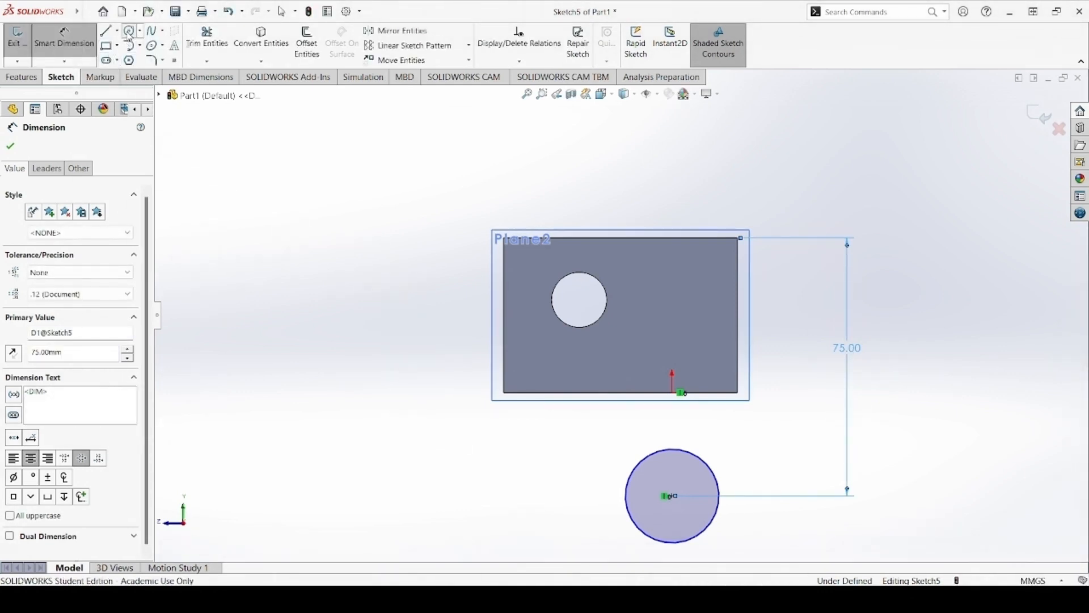
Sketch a larger circle with a radius of about 24.5 mm, concentric with the existing circle
{"action": "left_click", "coordinate": [129, 31]}
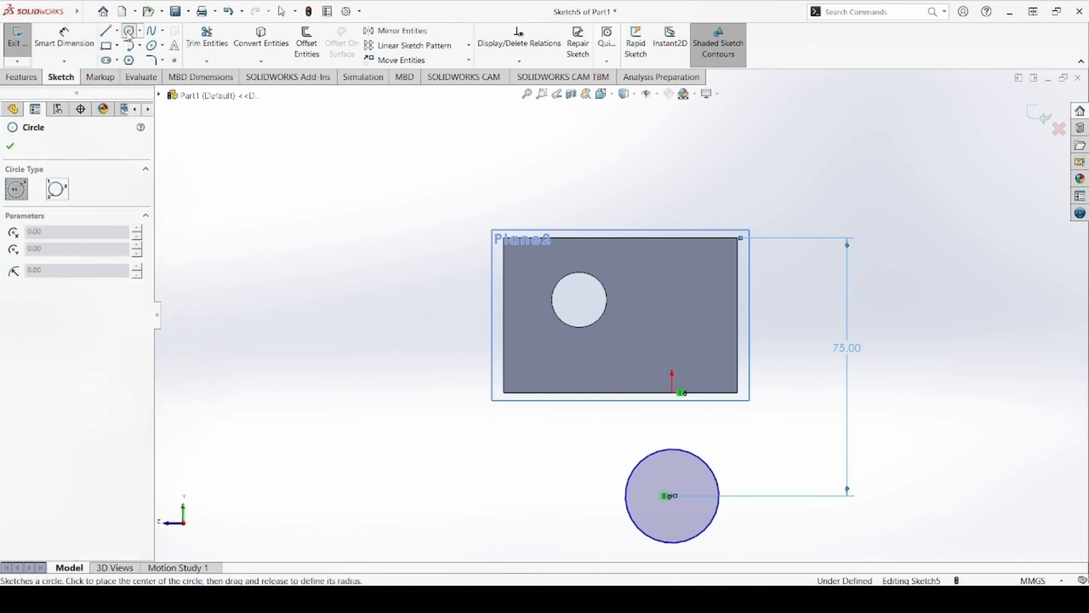
{"action": "left_click", "coordinate": [672, 497]}
{"action": "left_click", "coordinate": [734, 440]}
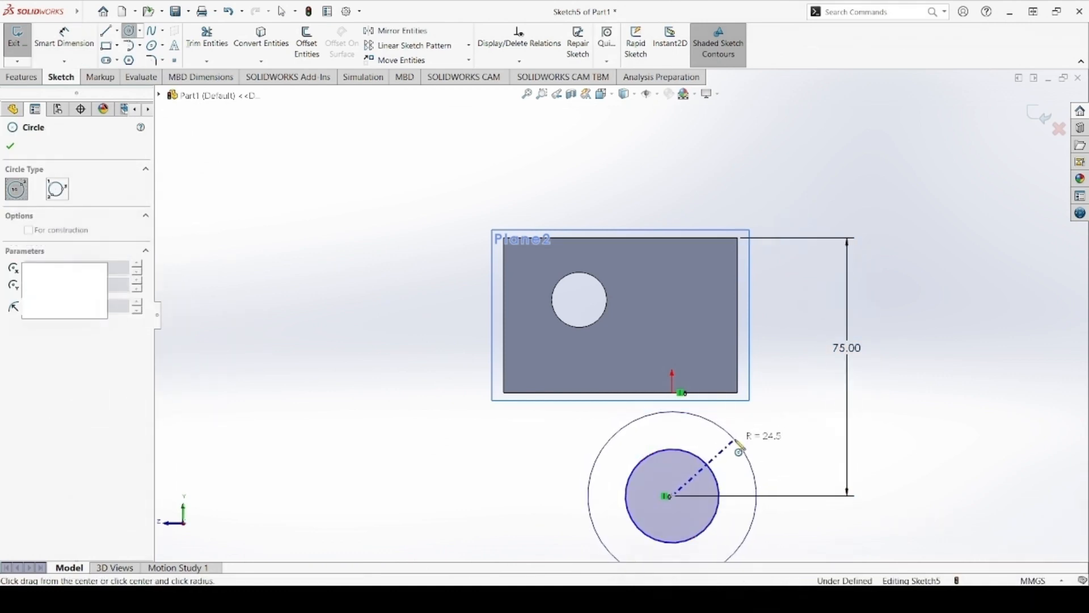
{"action": "scroll", "coordinate": [744, 470], "scroll_direction": "up", "scroll_amount": 3}
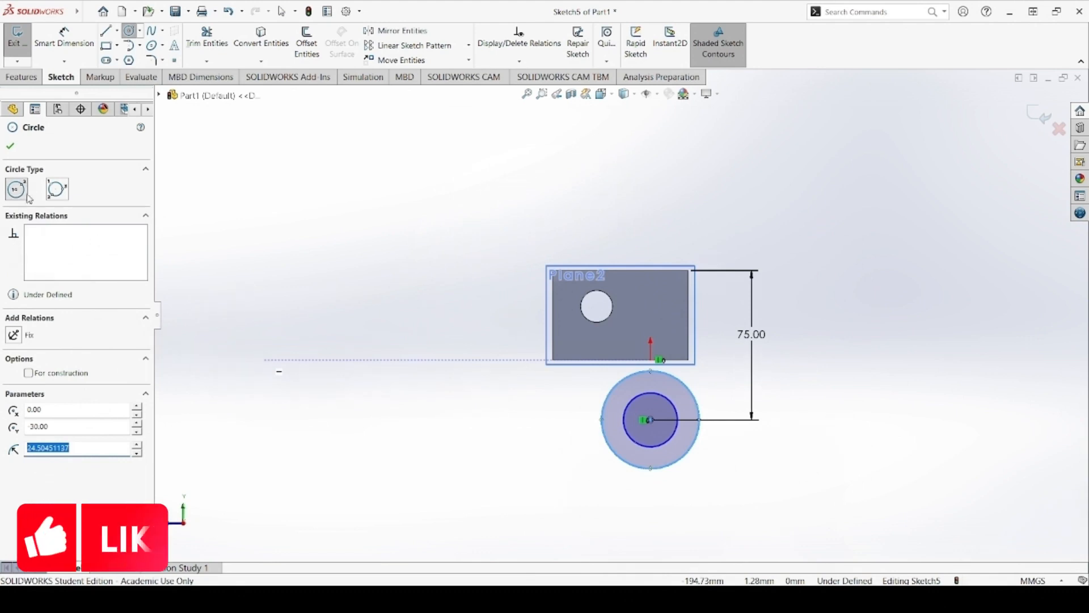
{"action": "left_click", "coordinate": [13, 147]}
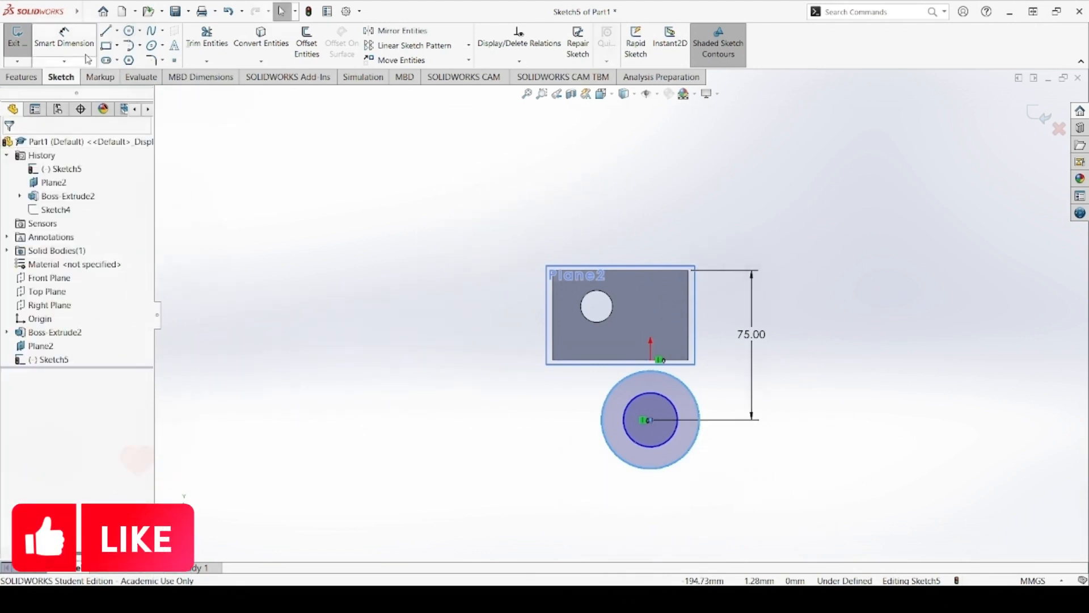
Dimension the outer circle with a diameter of 38 mm
{"action": "left_click", "coordinate": [694, 394]}
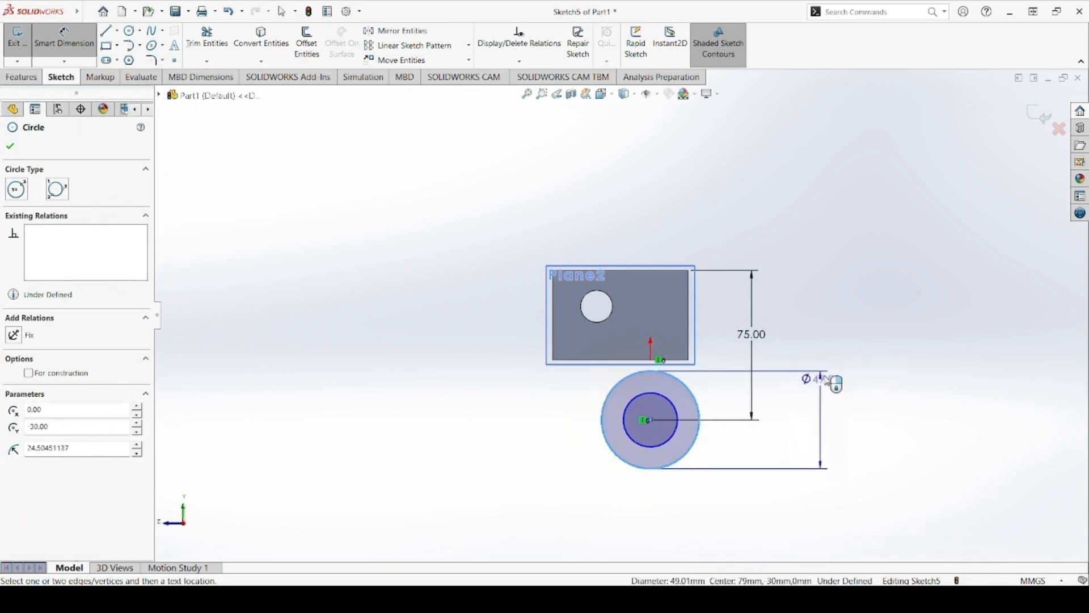
{"action": "left_click", "coordinate": [832, 358]}
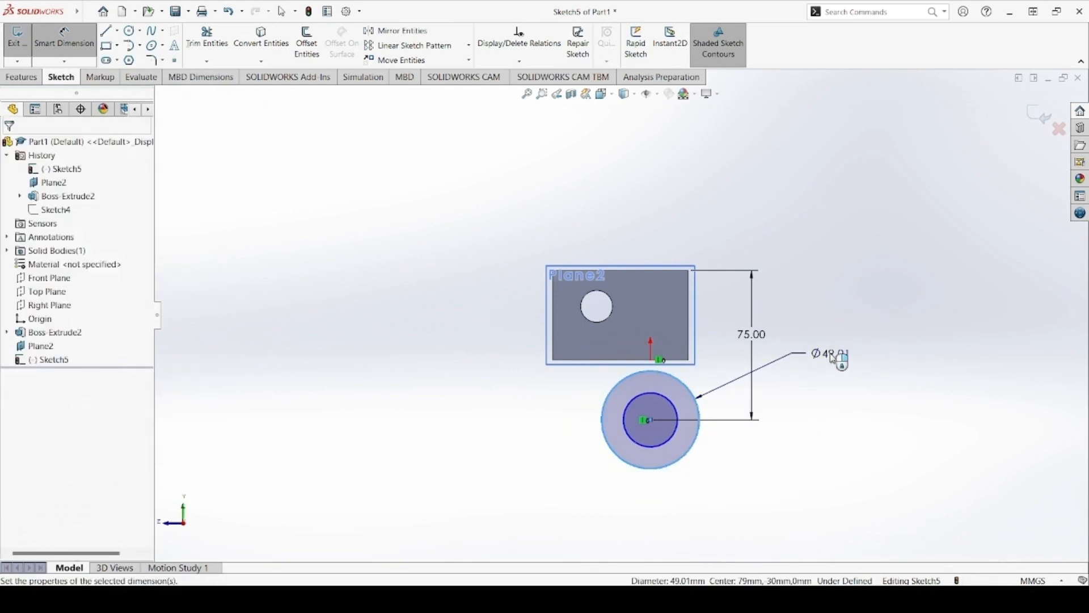
{"action": "type", "text": "38"}
{"action": "key", "text": "Return"}
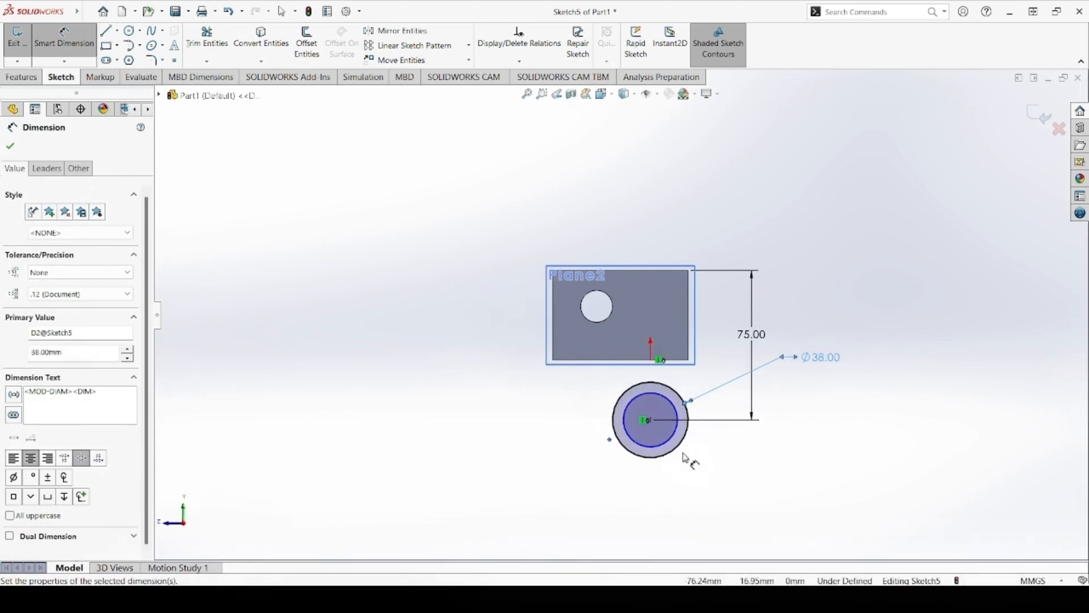
Dimension the inner circle with a diameter of 16 mm and finish dimensioning
{"action": "left_click", "coordinate": [625, 401]}
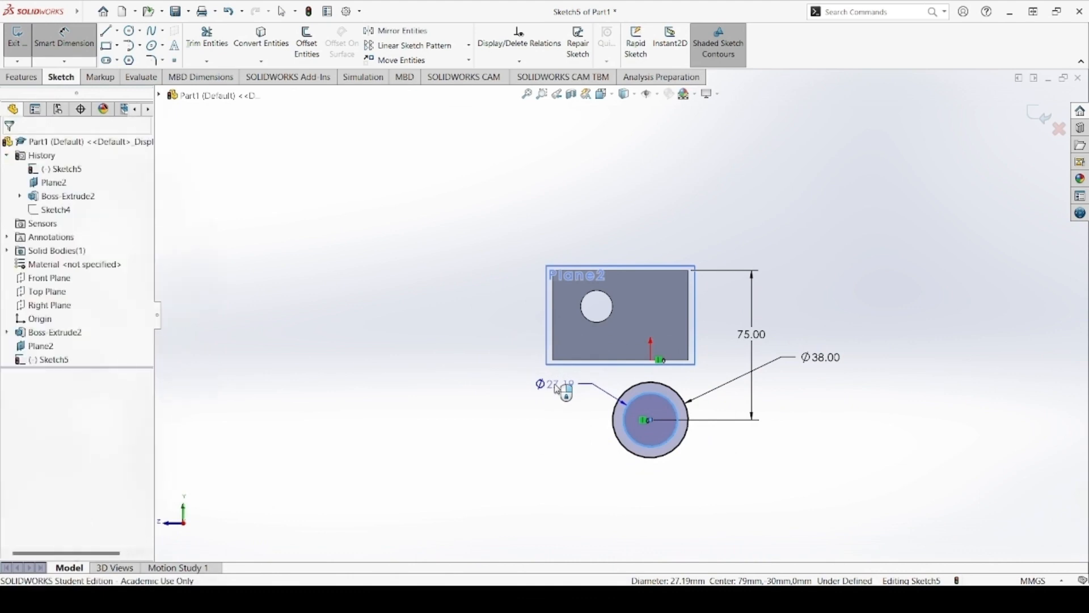
{"action": "left_click", "coordinate": [558, 390]}
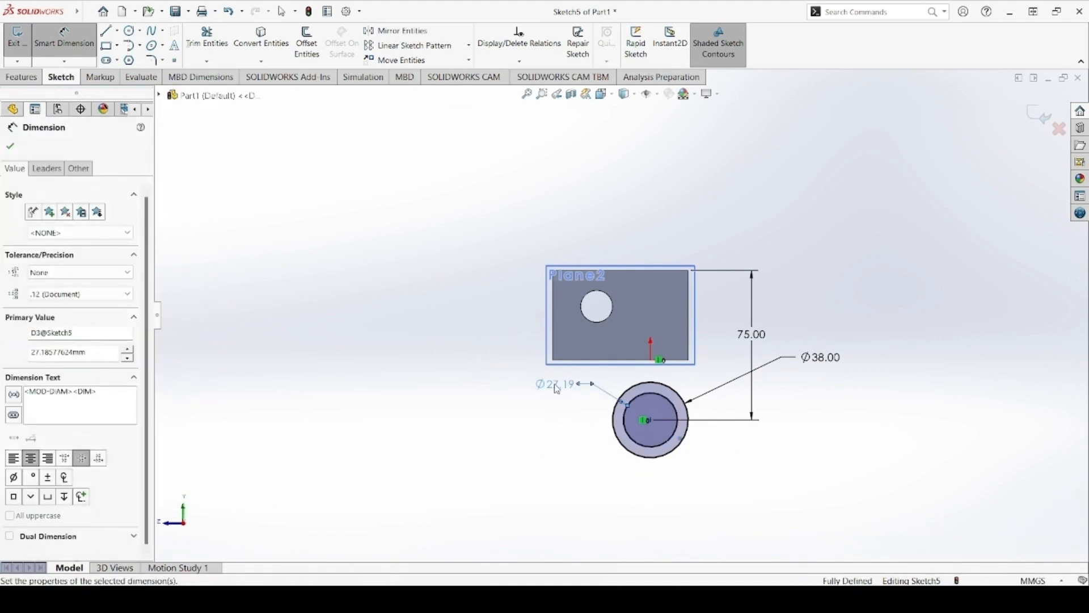
{"action": "type", "text": "16"}
{"action": "key", "text": "Return"}
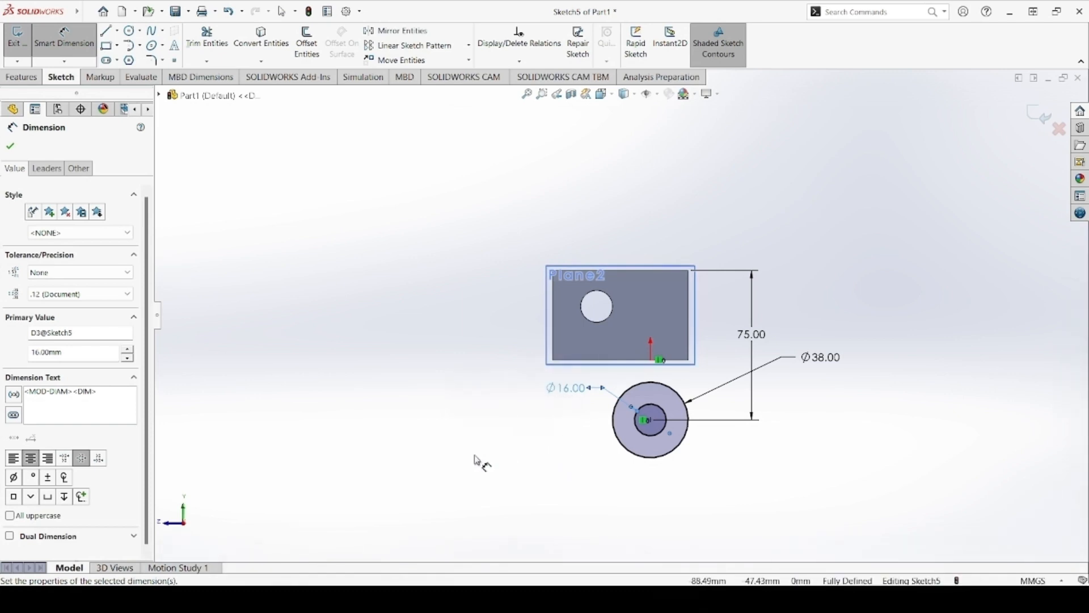
{"action": "mouse_move", "coordinate": [493, 437]}
{"action": "middle_mouse_down"}
{"action": "mouse_move", "coordinate": [598, 440]}
{"action": "mouse_move", "coordinate": [596, 420]}
{"action": "mouse_move", "coordinate": [655, 433]}
{"action": "mouse_move", "coordinate": [573, 431]}
{"action": "mouse_move", "coordinate": [522, 448]}
{"action": "mouse_move", "coordinate": [519, 464]}
{"action": "mouse_move", "coordinate": [529, 462]}
{"action": "middle_mouse_up"}
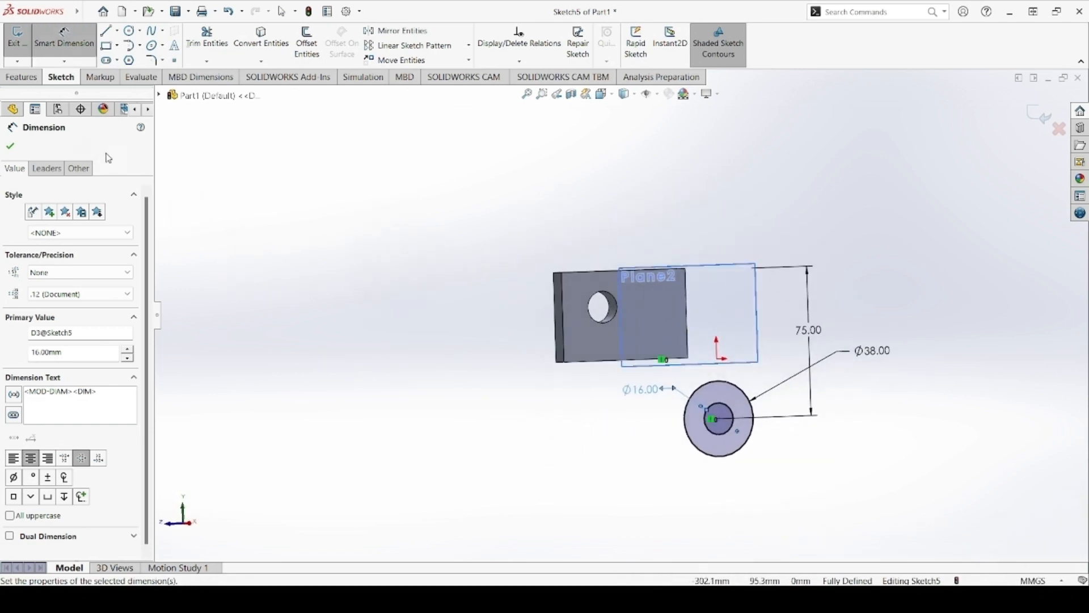
{"action": "left_click", "coordinate": [11, 148]}
{"action": "key", "text": "Escape"}
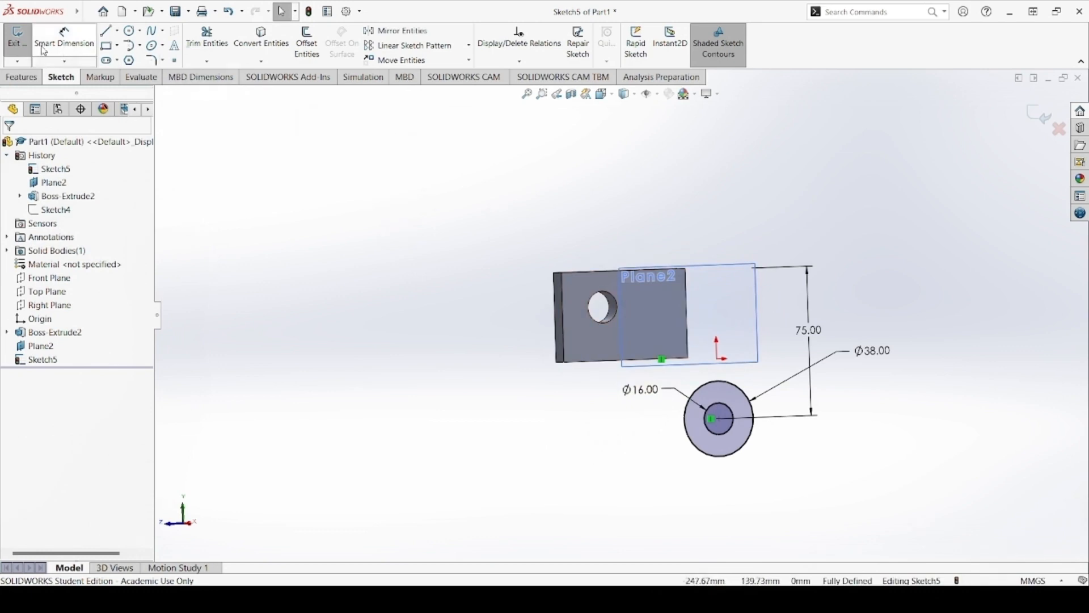
Exit the sketch containing the two concentric circles
{"action": "left_click", "coordinate": [46, 278]}
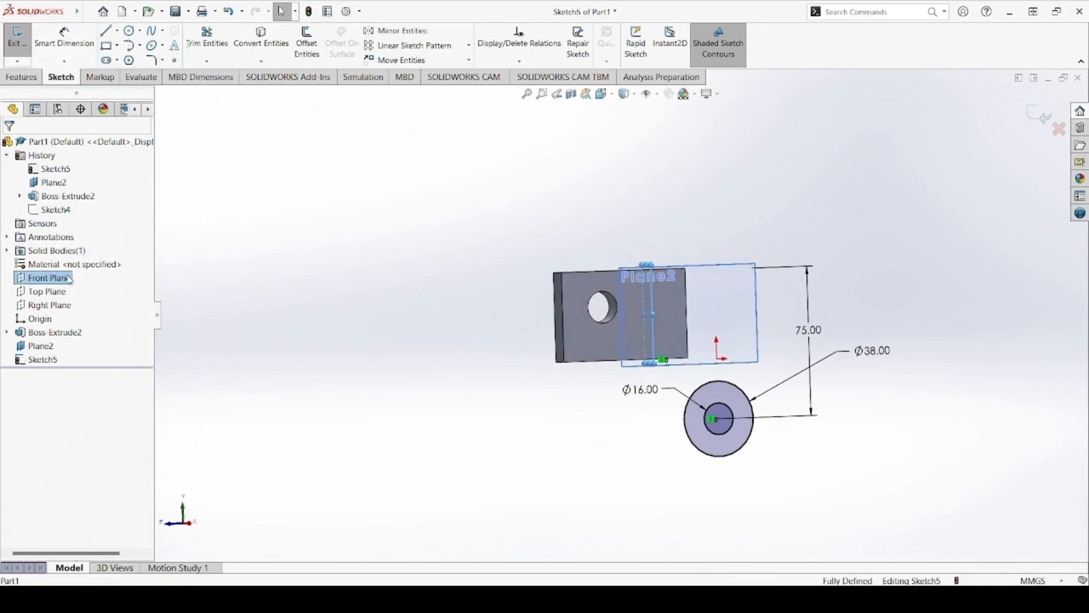
{"action": "left_click", "coordinate": [108, 270]}
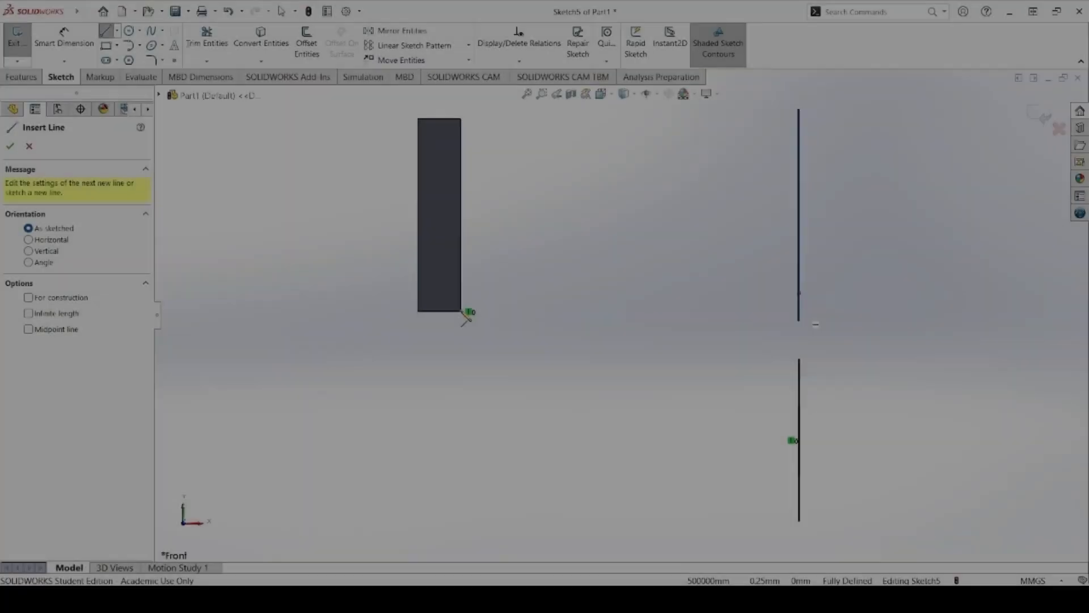
{"action": "key", "text": "Escape"}
{"action": "double_click", "coordinate": [335, 284]}
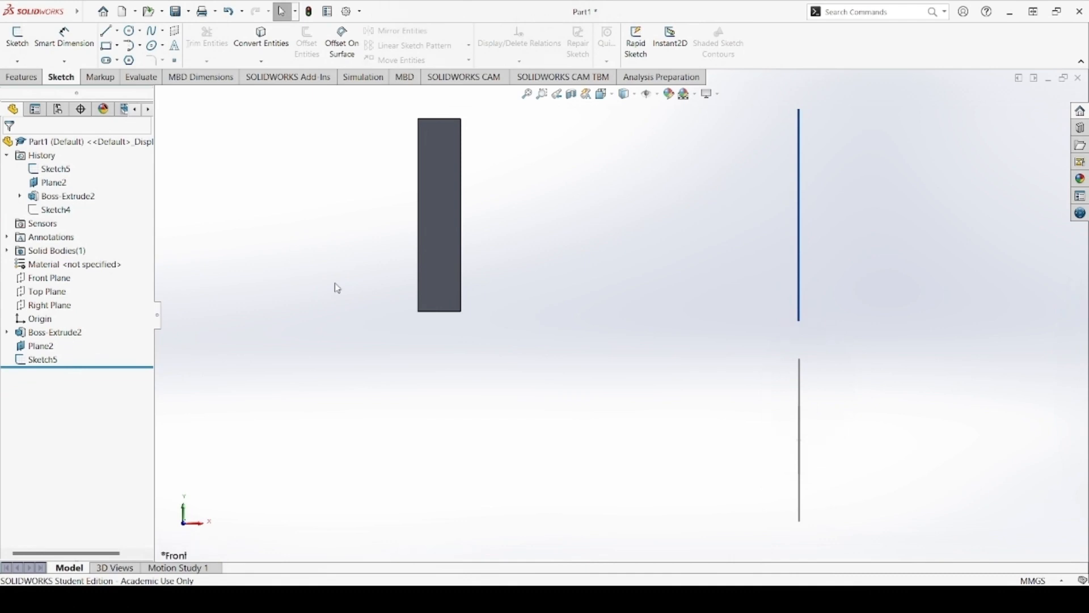
On the Front Plane, sketch a horizontal line about 71 mm long from the plate's lower corner at the origin, continued by a vertical line about 11.7 mm downward
{"action": "left_click", "coordinate": [45, 278]}
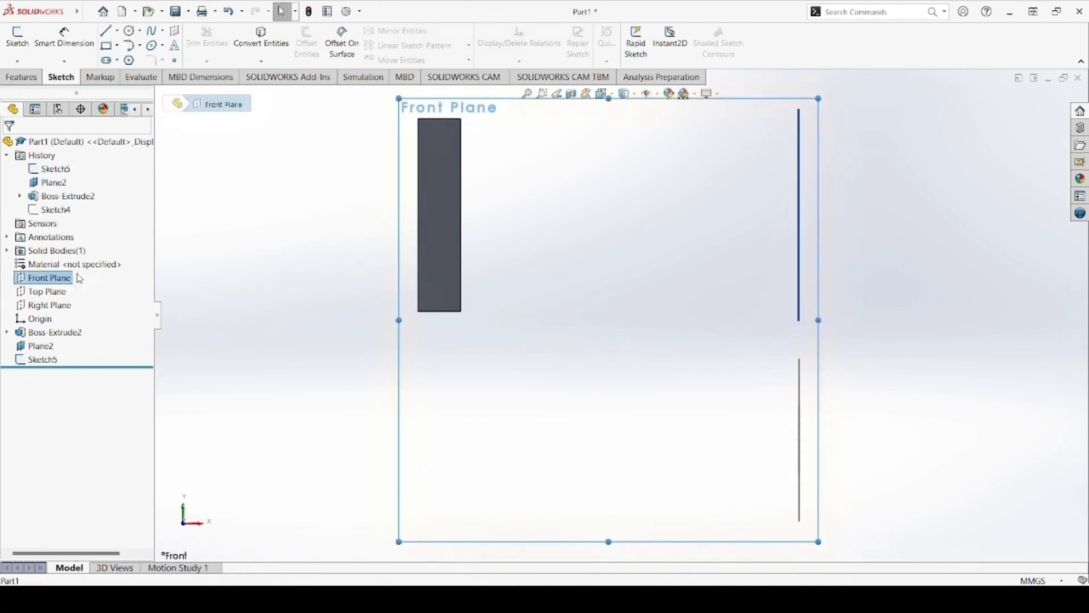
{"action": "left_click", "coordinate": [121, 270]}
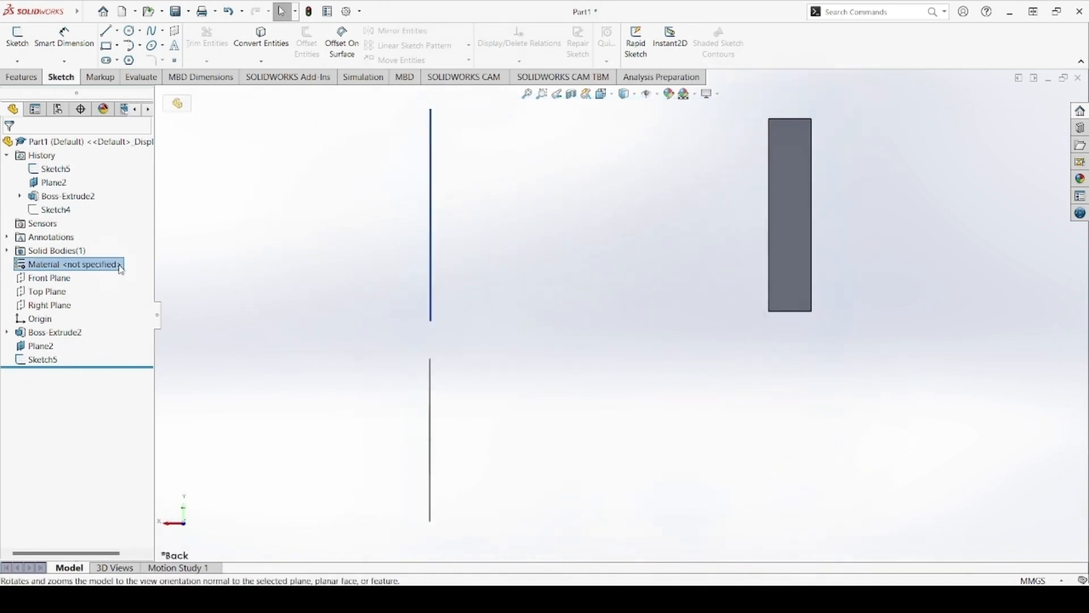
{"action": "left_click", "coordinate": [115, 271]}
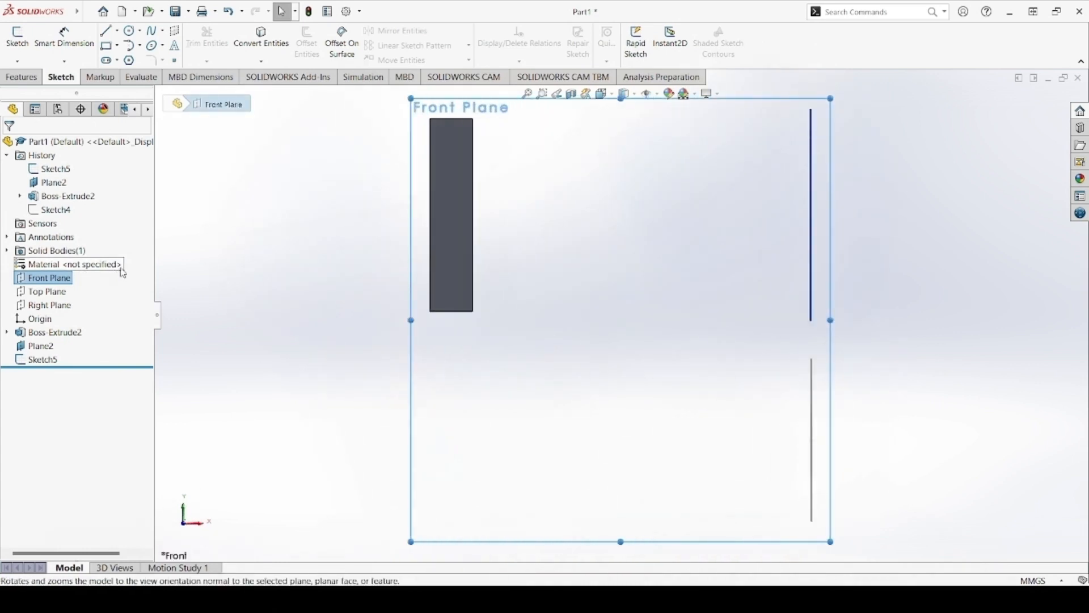
{"action": "left_click", "coordinate": [106, 30]}
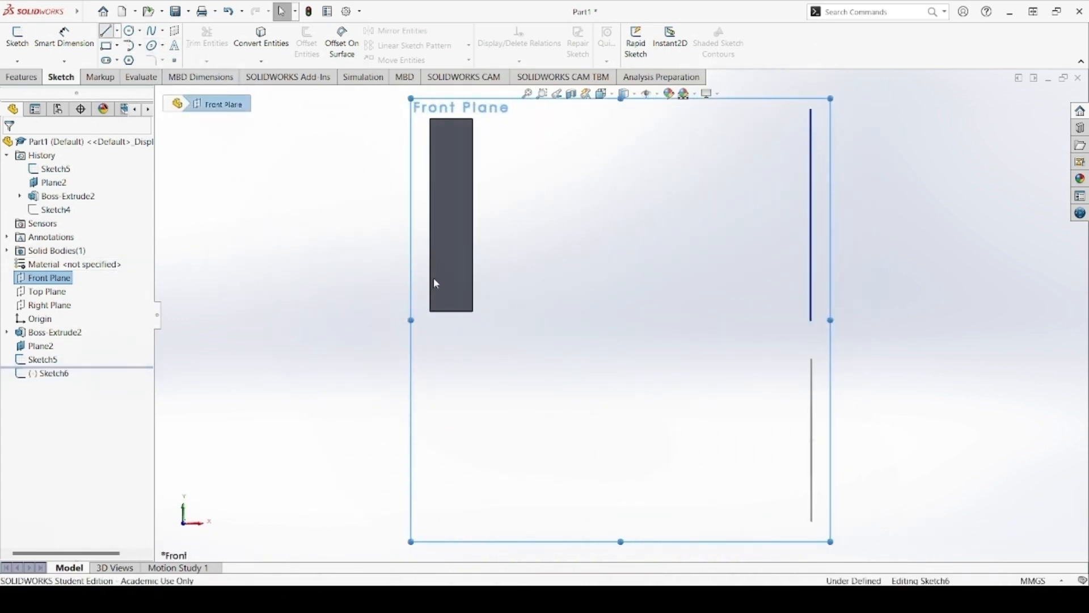
{"action": "left_click", "coordinate": [473, 311]}
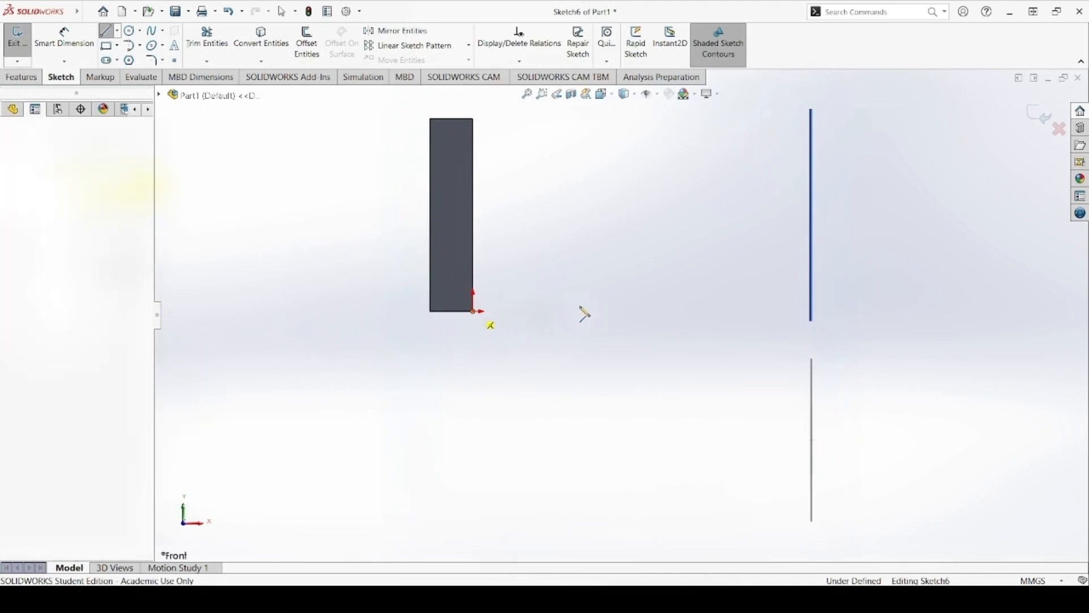
{"action": "left_click", "coordinate": [777, 311]}
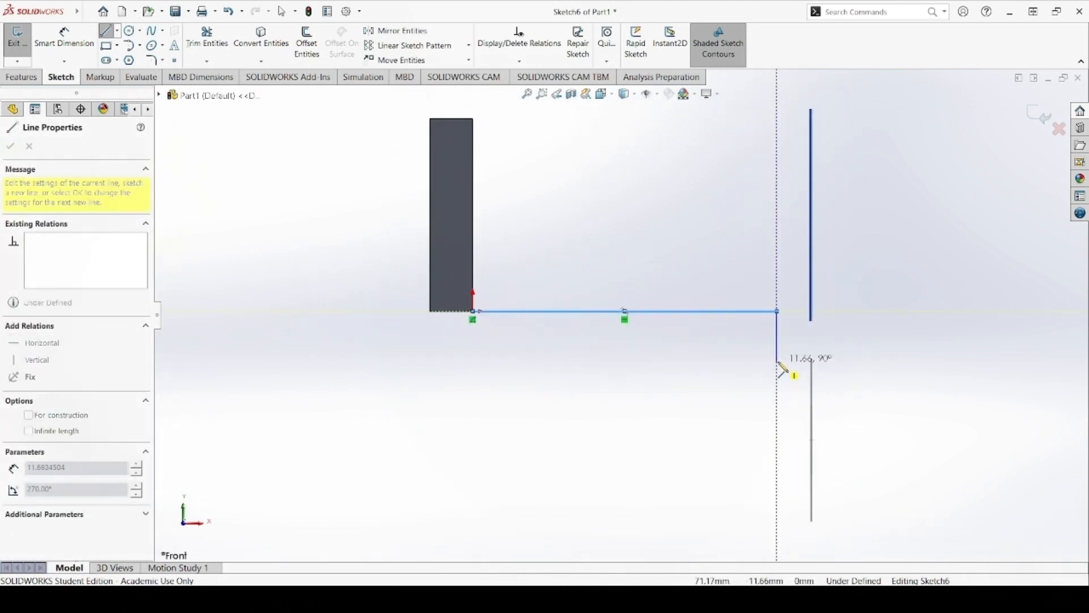
{"action": "left_click", "coordinate": [778, 362]}
{"action": "key", "text": "Escape"}
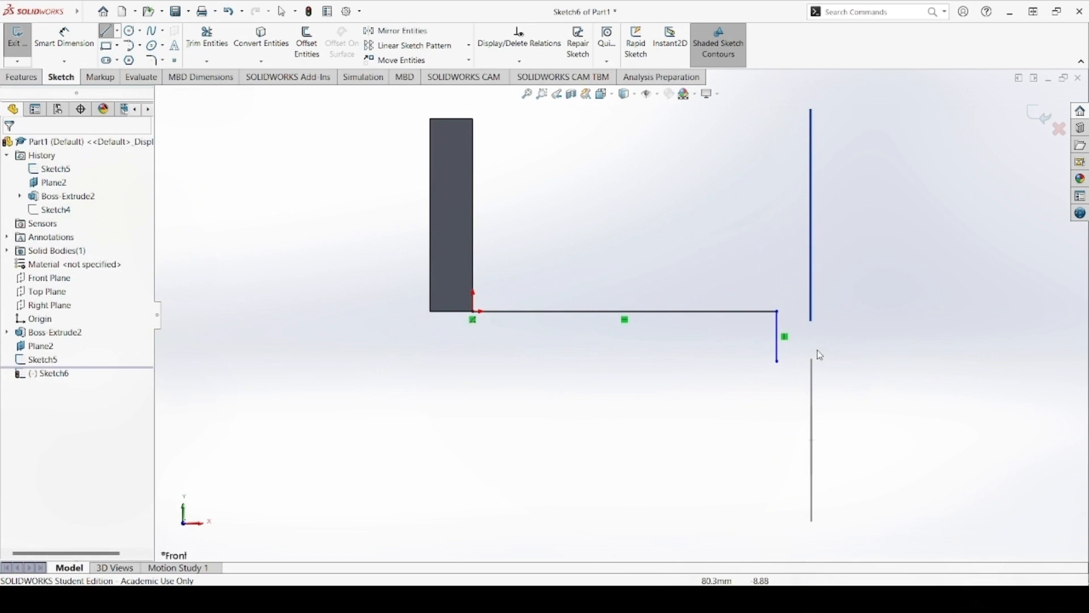
{"action": "left_click", "coordinate": [781, 331]}
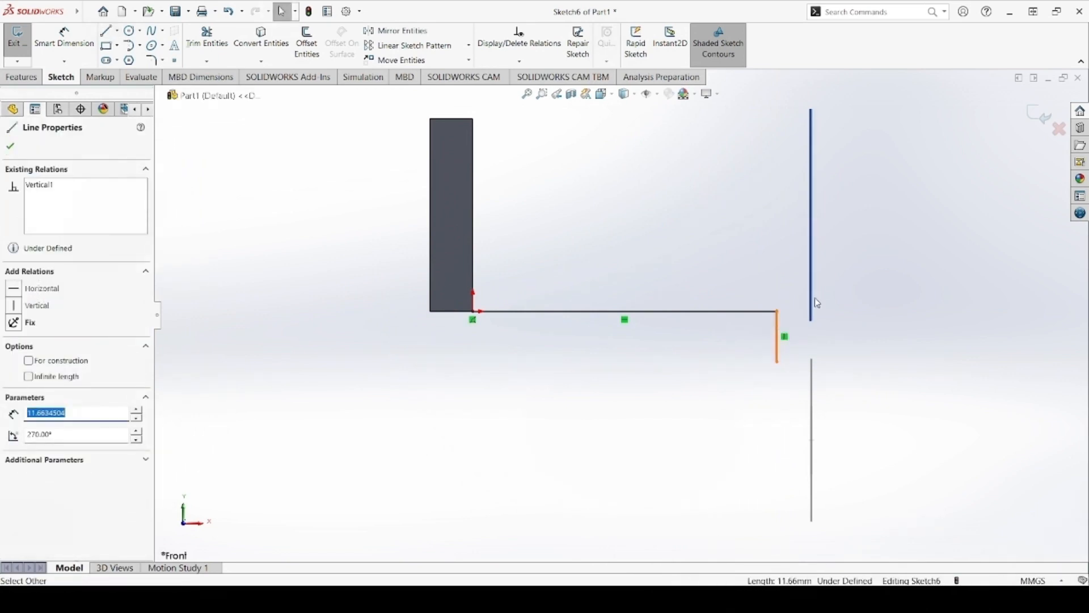
Extrude the ring sketch with the 38 mm and 16 mm circles by a blind depth of 12 mm in the first direction
{"action": "left_click", "coordinate": [718, 407]}
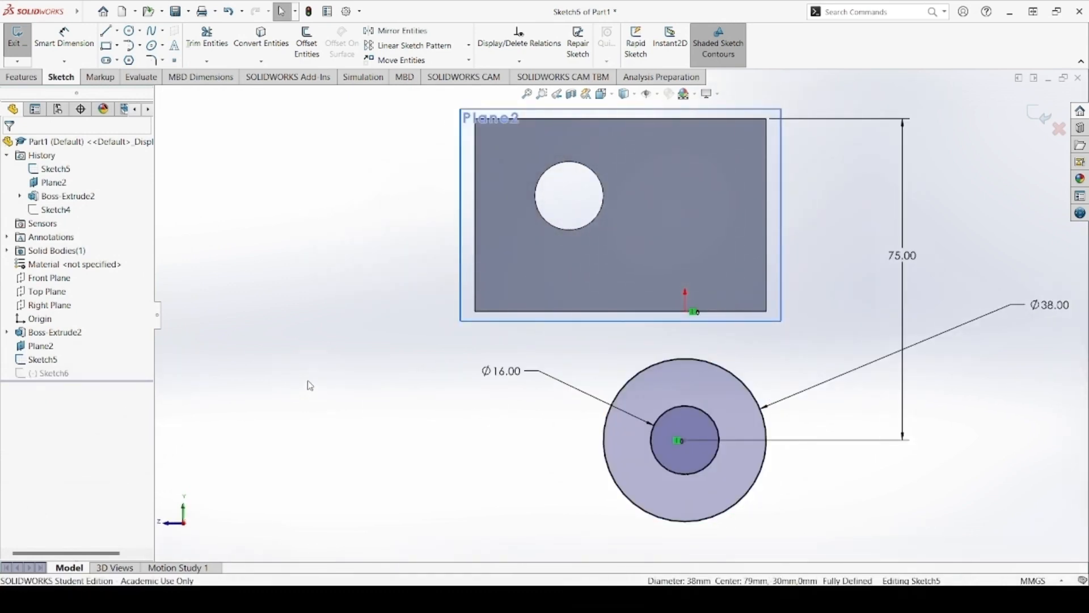
{"action": "left_click", "coordinate": [26, 78]}
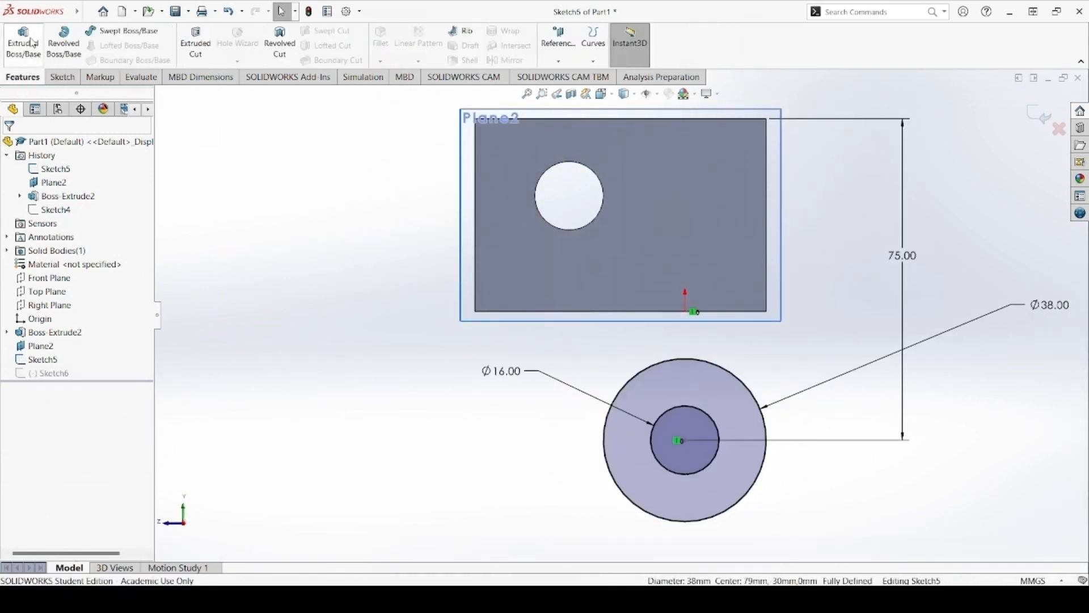
{"action": "left_click", "coordinate": [28, 37]}
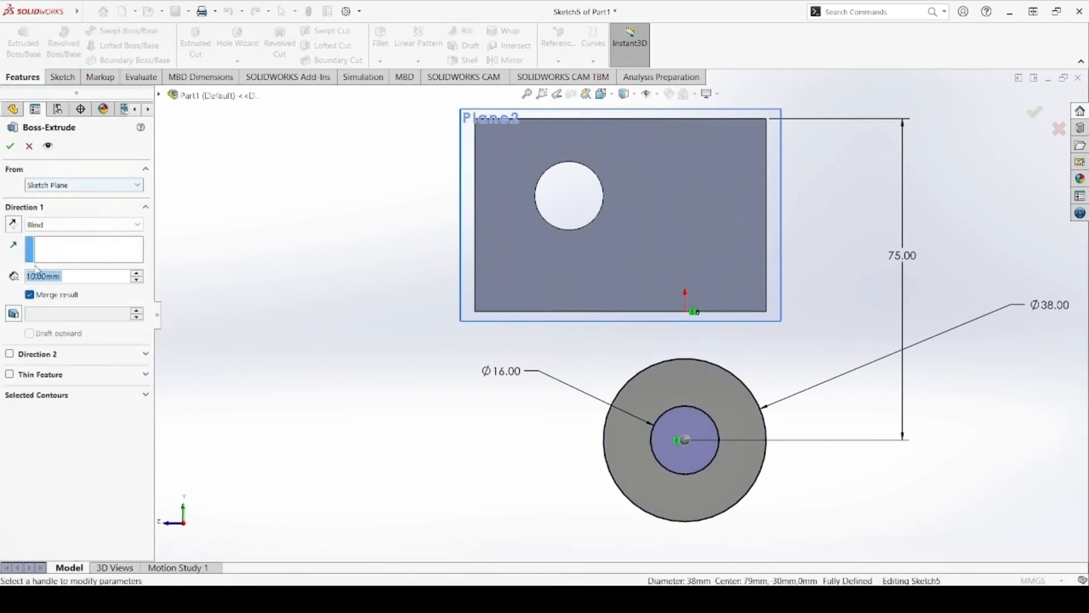
{"action": "middle_click_drag", "start_coordinate": [341, 306], "coordinate": [504, 313]}
{"action": "double_click", "coordinate": [40, 277]}
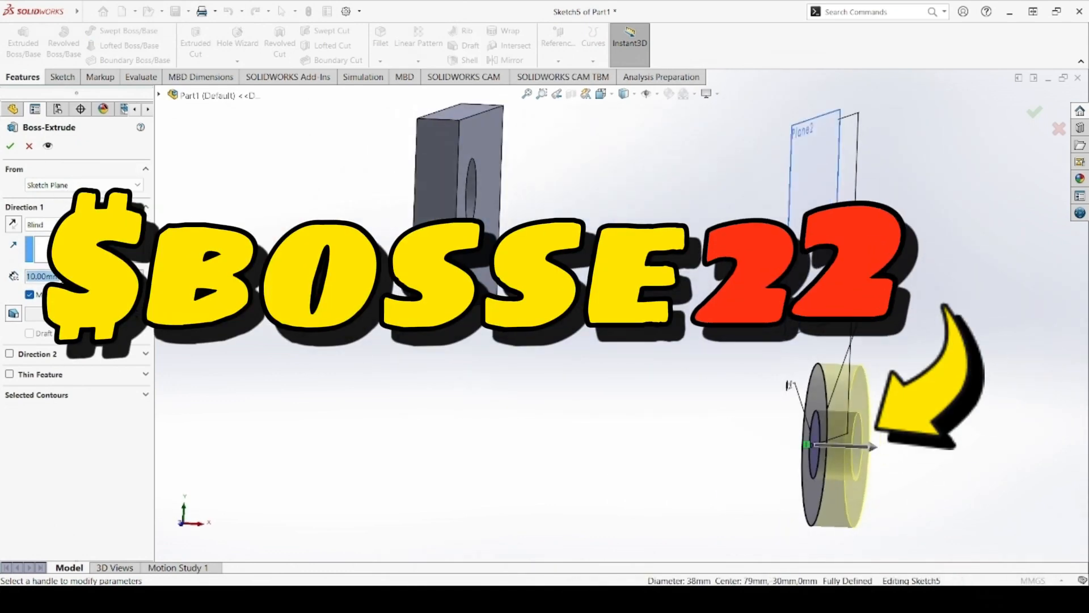
{"action": "type", "text": "12"}
{"action": "key", "text": "Return"}
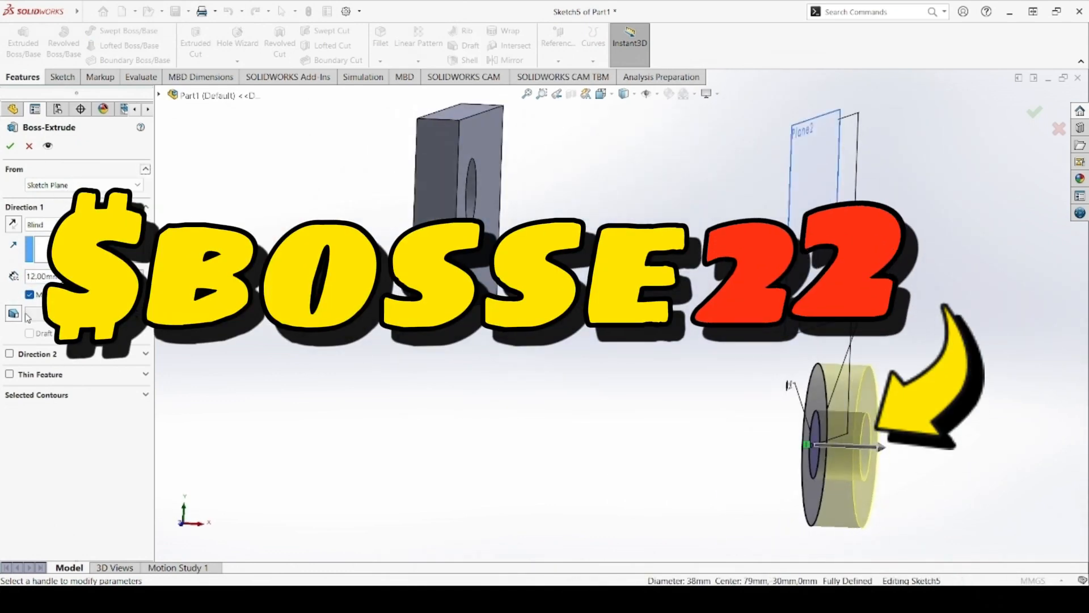
Add a second extrusion direction with a blind depth of 3 mm and finish the ring's extrusion
{"action": "left_click", "coordinate": [30, 353]}
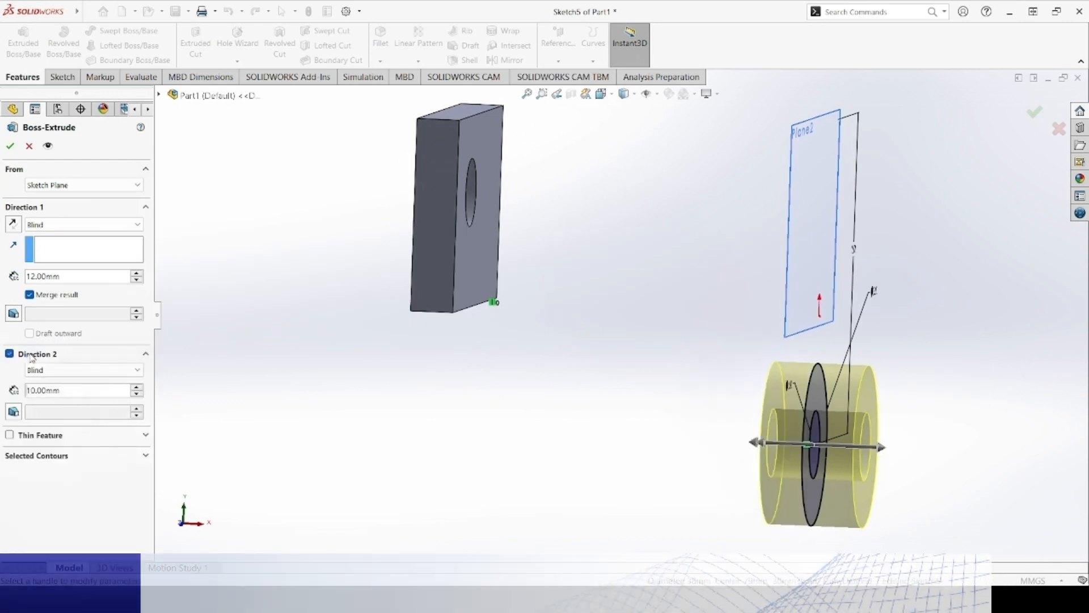
{"action": "double_click", "coordinate": [57, 391]}
{"action": "type", "text": "3"}
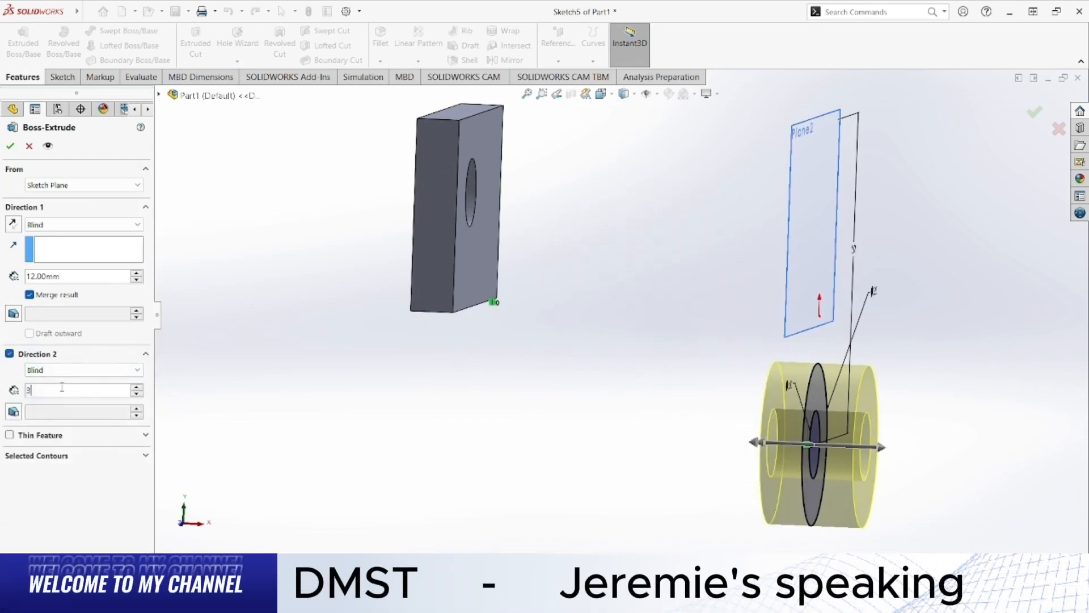
{"action": "key", "text": "Return"}
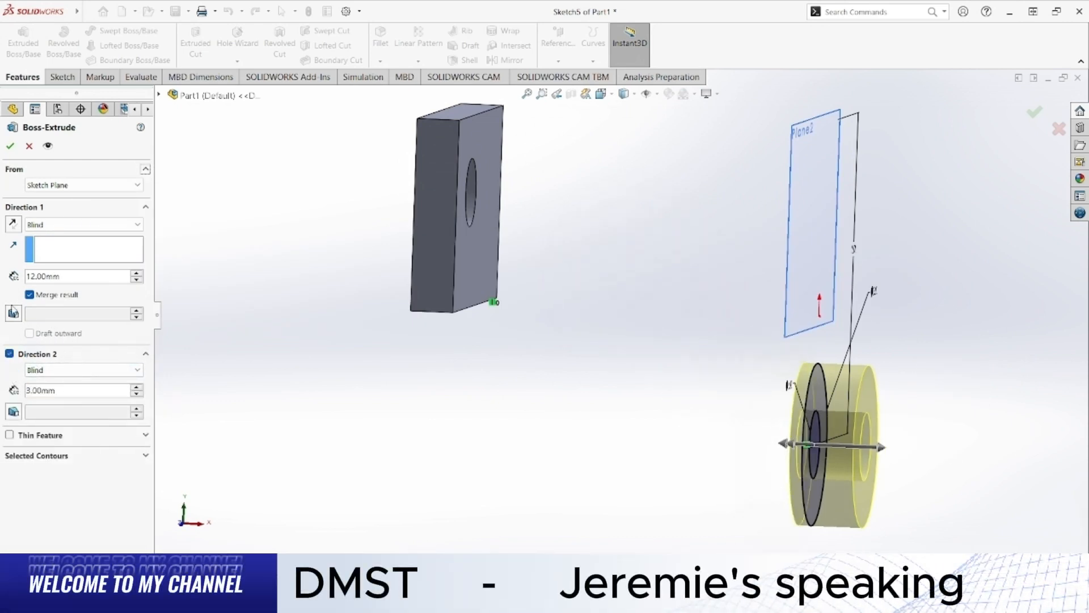
{"action": "left_click", "coordinate": [10, 146]}
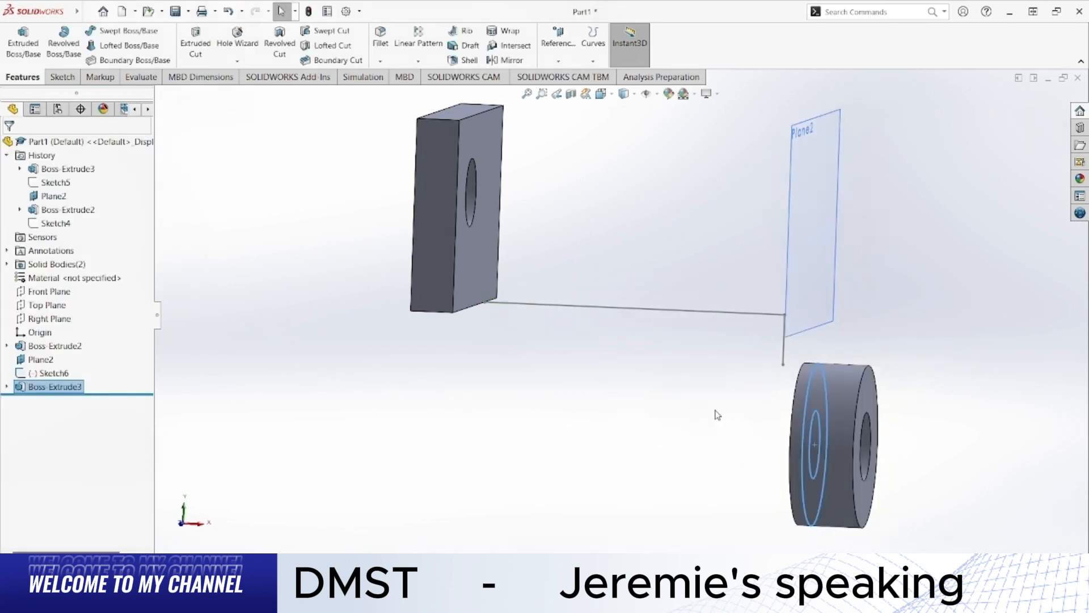
Delete Sketch6, the sketch with the horizontal and vertical lines between the plate and the ring
{"action": "middle_click_drag", "start_coordinate": [730, 419], "coordinate": [744, 418]}
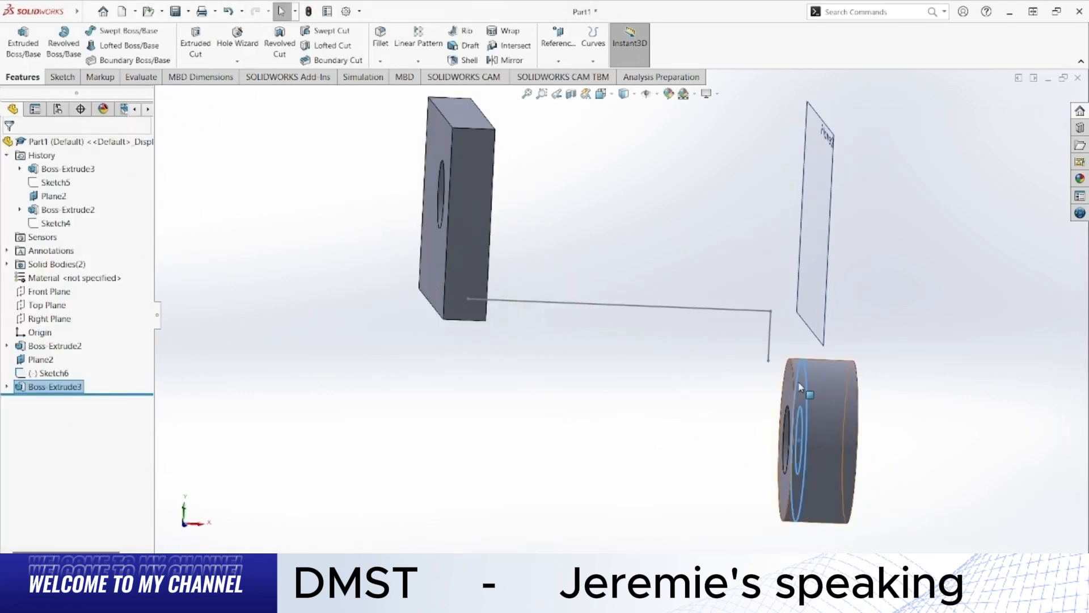
{"action": "middle_click_drag", "start_coordinate": [761, 455], "coordinate": [736, 440]}
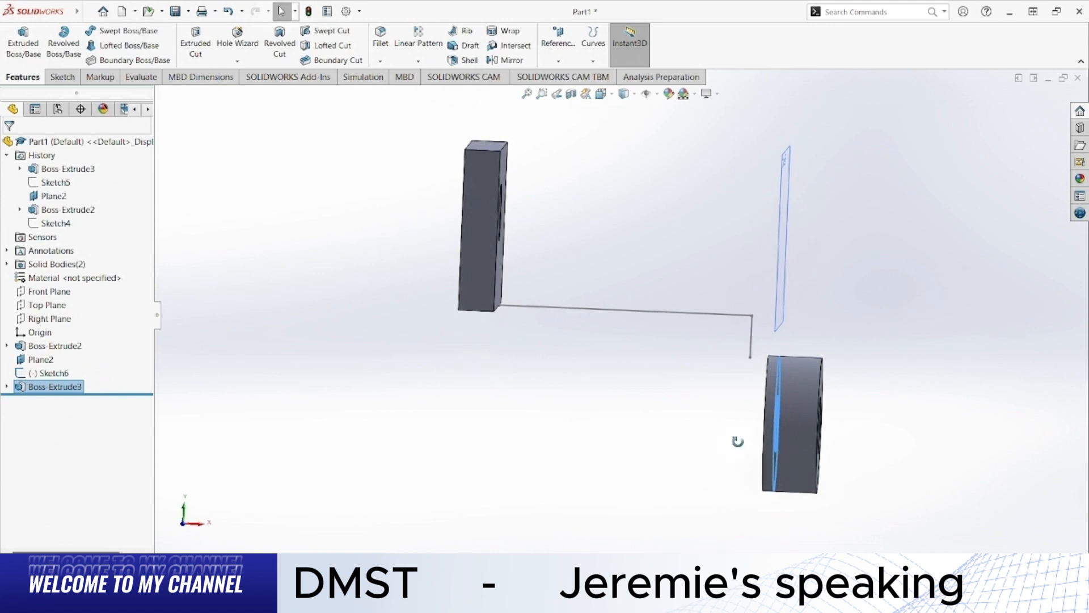
{"action": "middle_click_drag", "start_coordinate": [738, 442], "coordinate": [712, 417]}
{"action": "key", "text": "ctrl+1"}
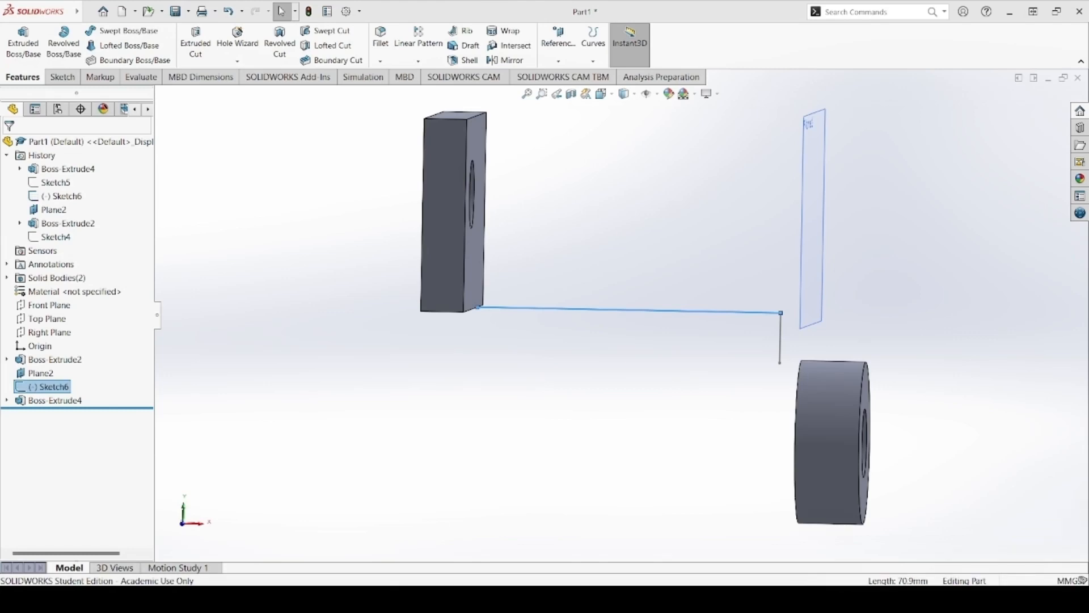
{"action": "left_click", "coordinate": [853, 225]}
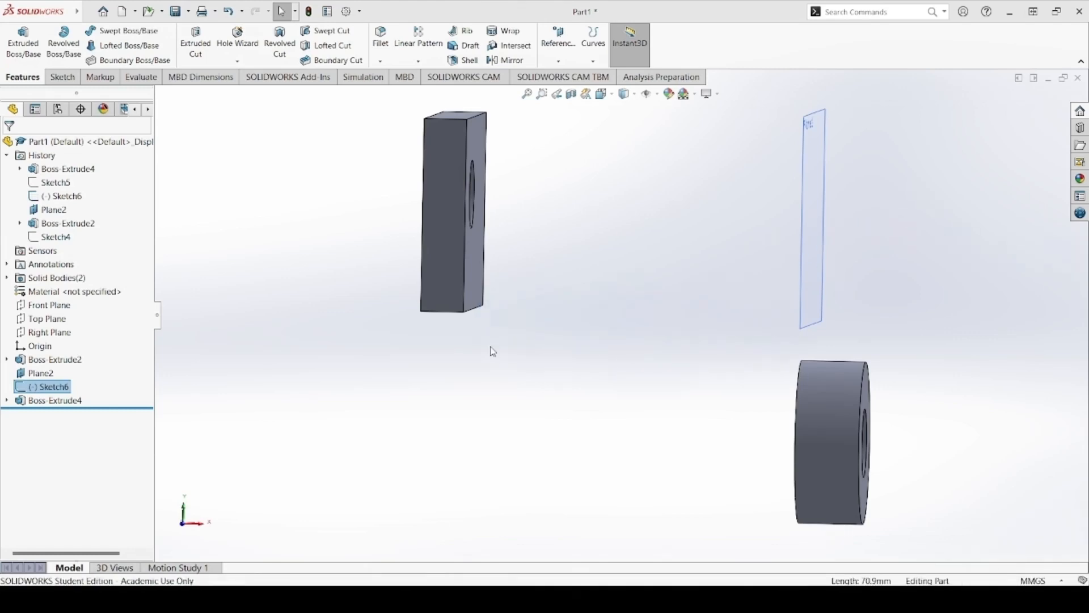
On the Front Plane, sketch a horizontal line about 71 mm long from the origin, continued by a vertical line about 10.5 mm downward
{"action": "left_click", "coordinate": [58, 72]}
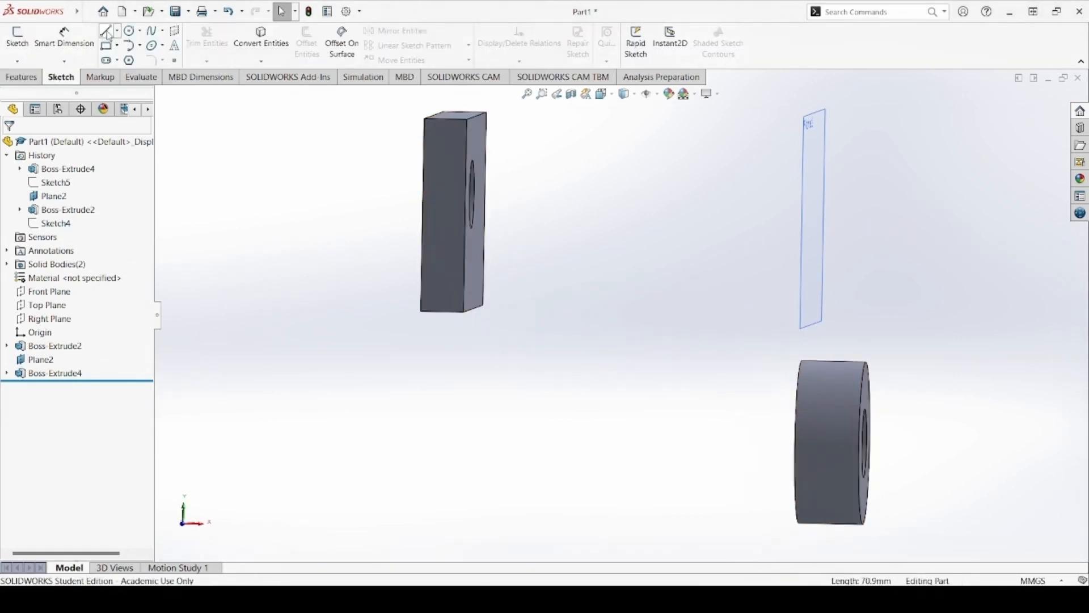
{"action": "left_click", "coordinate": [46, 291]}
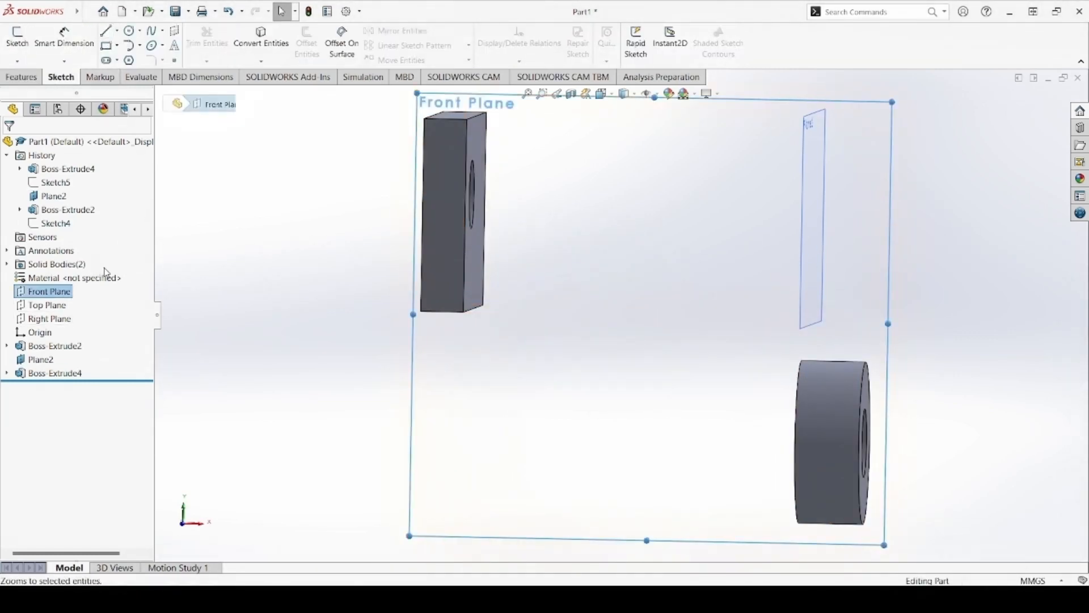
{"action": "left_click", "coordinate": [107, 31]}
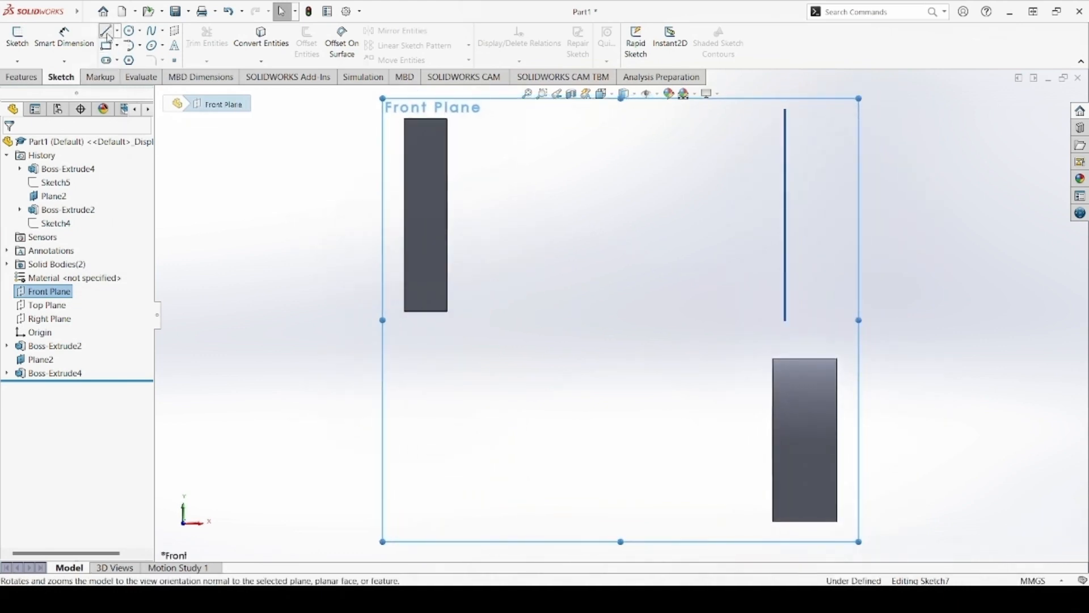
{"action": "left_click", "coordinate": [452, 312]}
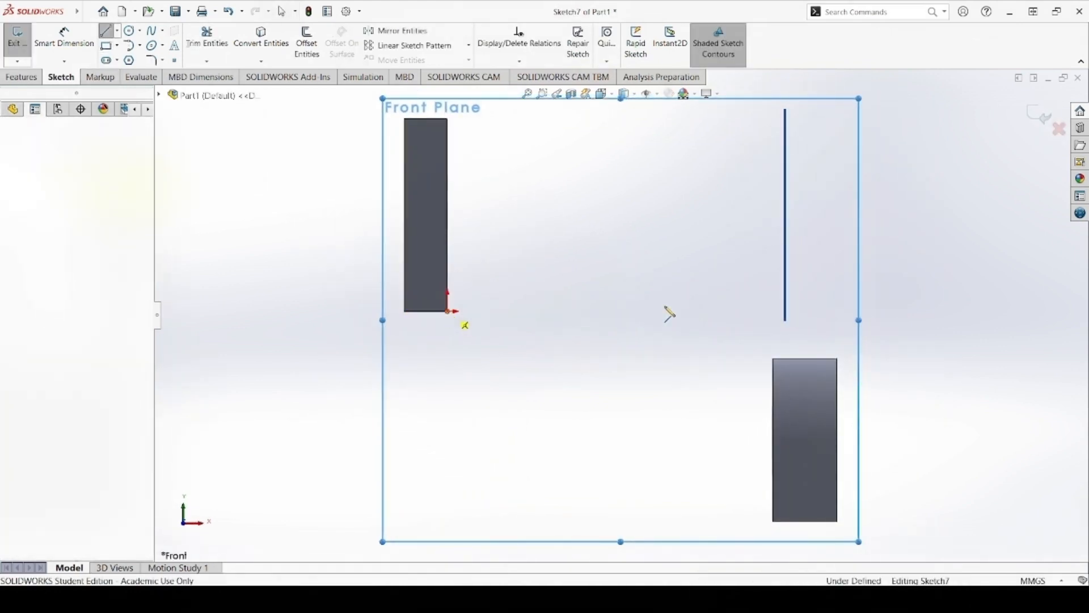
{"action": "left_click", "coordinate": [751, 312]}
{"action": "double_click", "coordinate": [751, 356]}
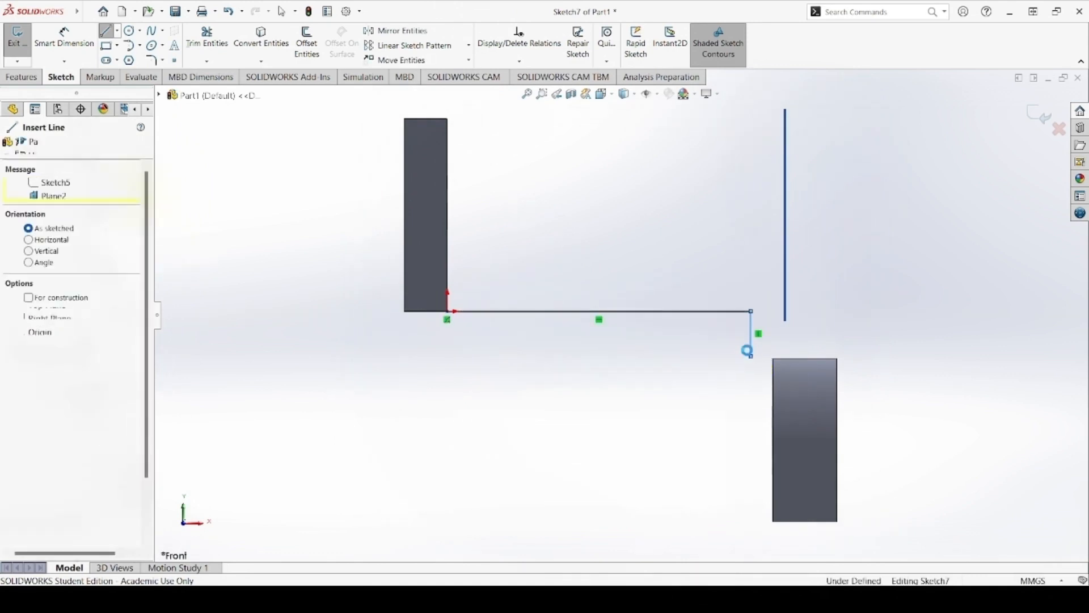
{"action": "key", "text": "Escape"}
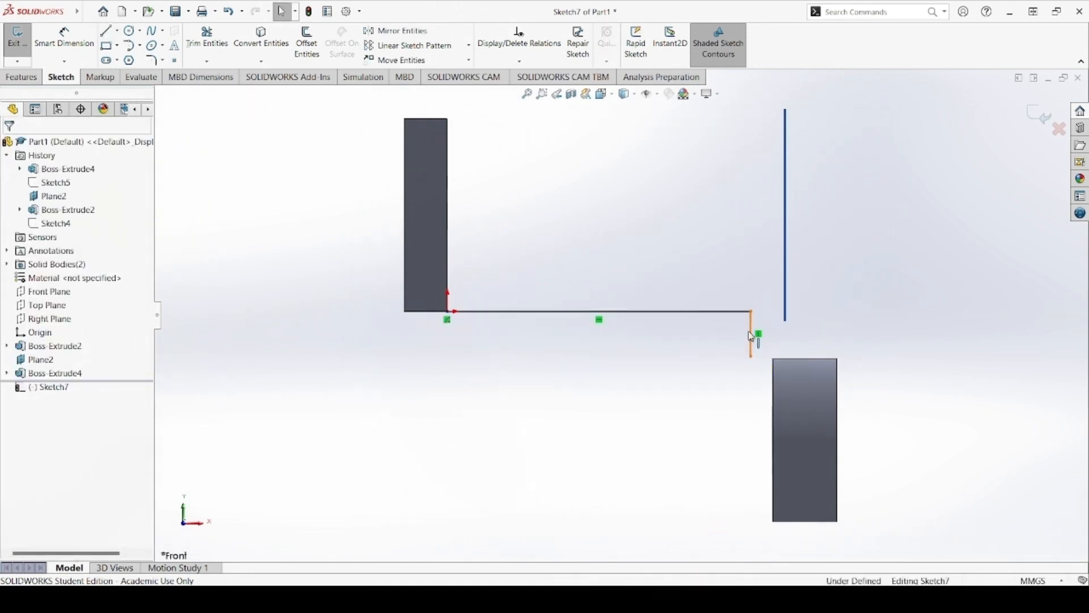
Make the short vertical line collinear with the offset plane Plane2
{"action": "left_click", "coordinate": [751, 336]}
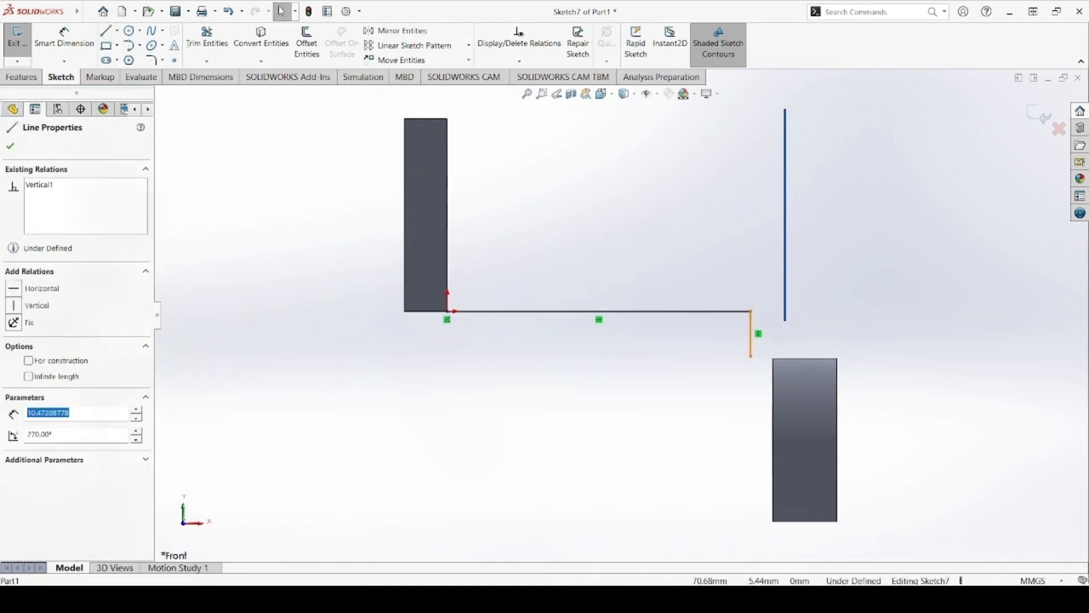
{"action": "left_click", "coordinate": [785, 262], "text": "ctrl"}
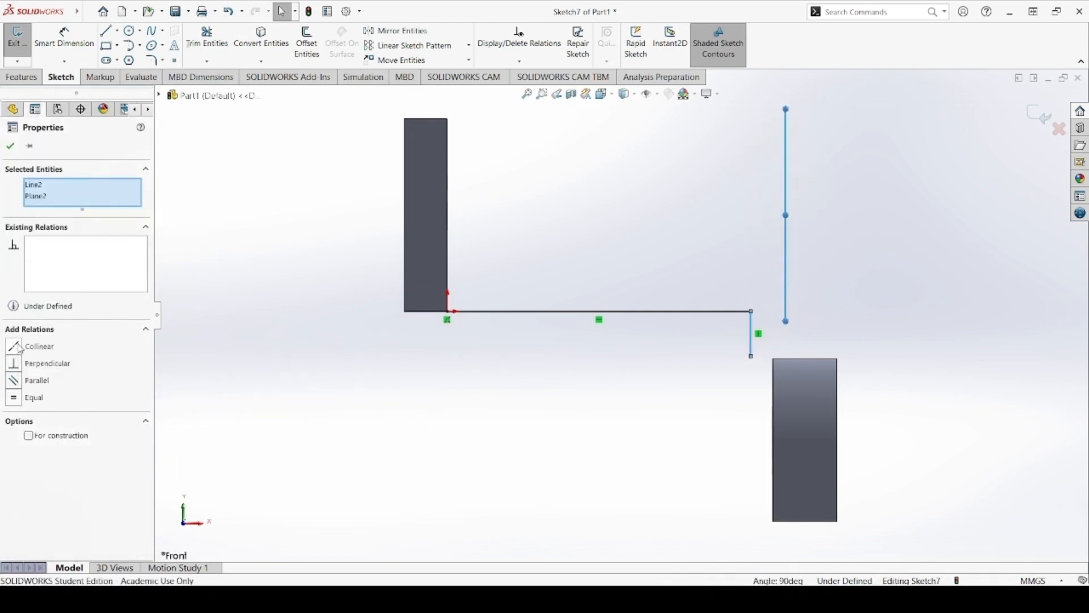
{"action": "left_click", "coordinate": [19, 353]}
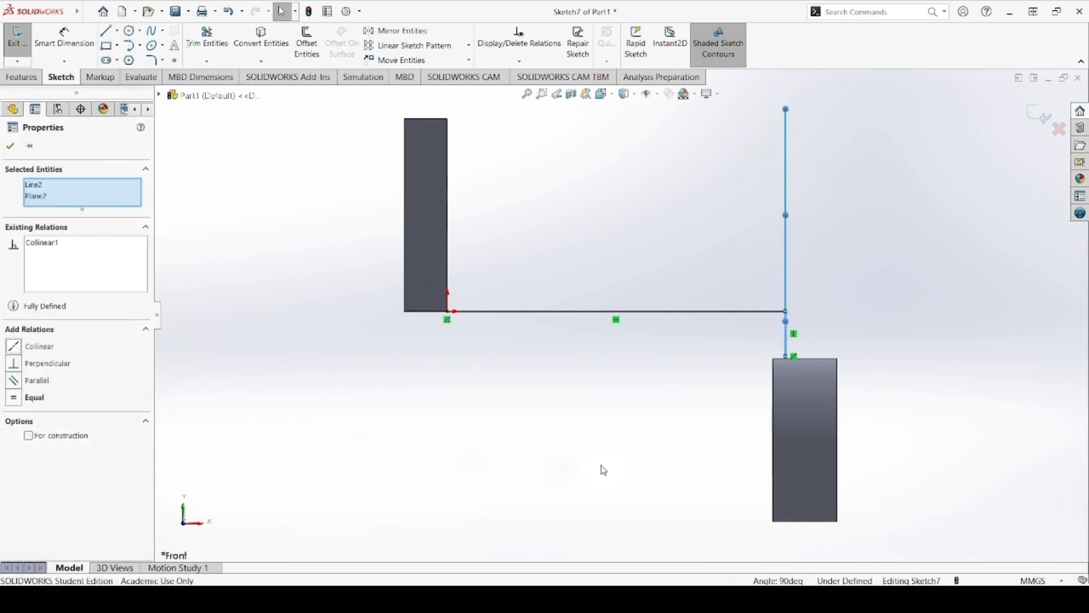
Make the vertical line's lower endpoint coincident with the upper silhouette edge of the ring
{"action": "left_click", "coordinate": [788, 359]}
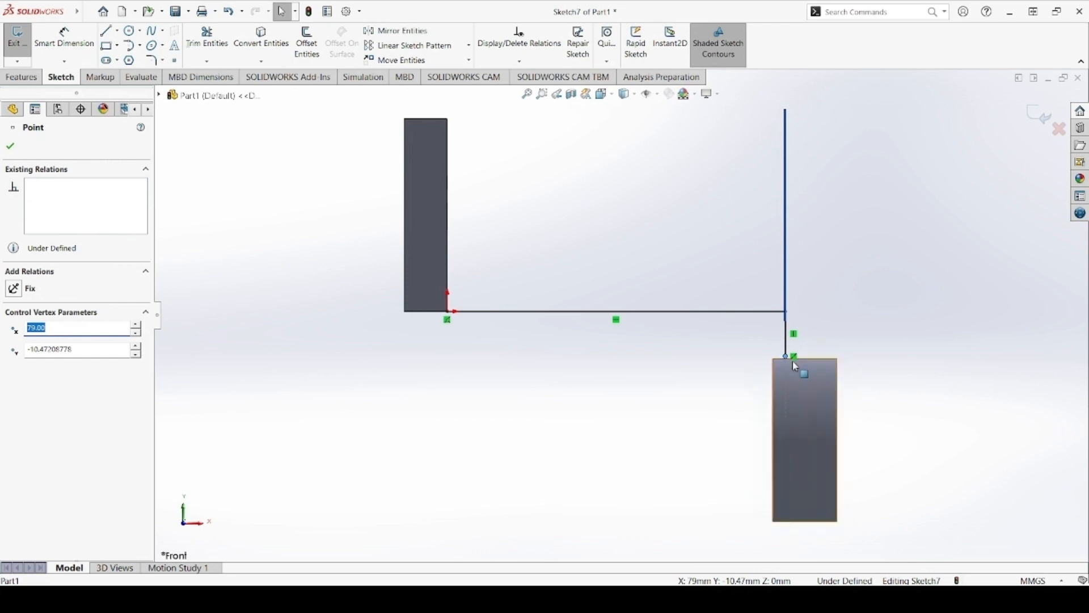
{"action": "mouse_move", "coordinate": [853, 340]}
{"action": "middle_mouse_down"}
{"action": "mouse_move", "coordinate": [814, 414]}
{"action": "mouse_move", "coordinate": [800, 368]}
{"action": "middle_mouse_up"}
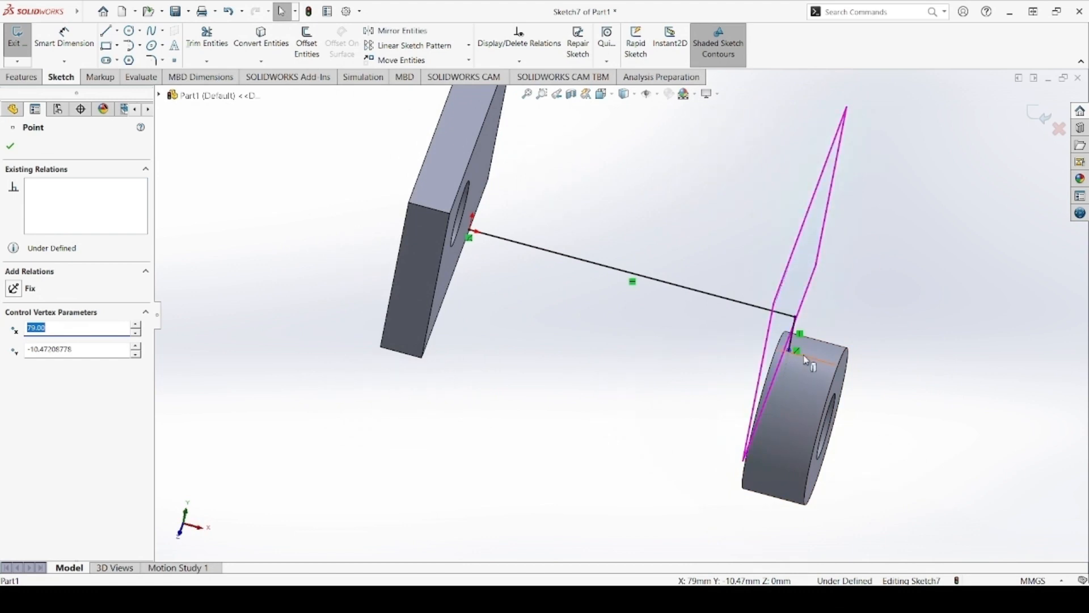
{"action": "left_click", "coordinate": [810, 363], "text": "ctrl"}
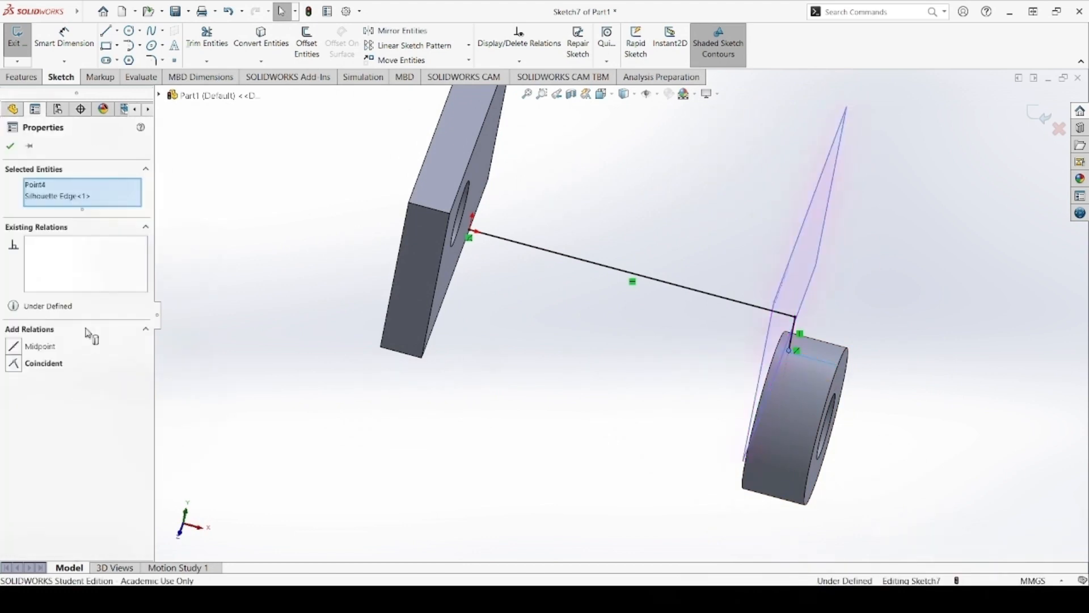
{"action": "left_click", "coordinate": [21, 366]}
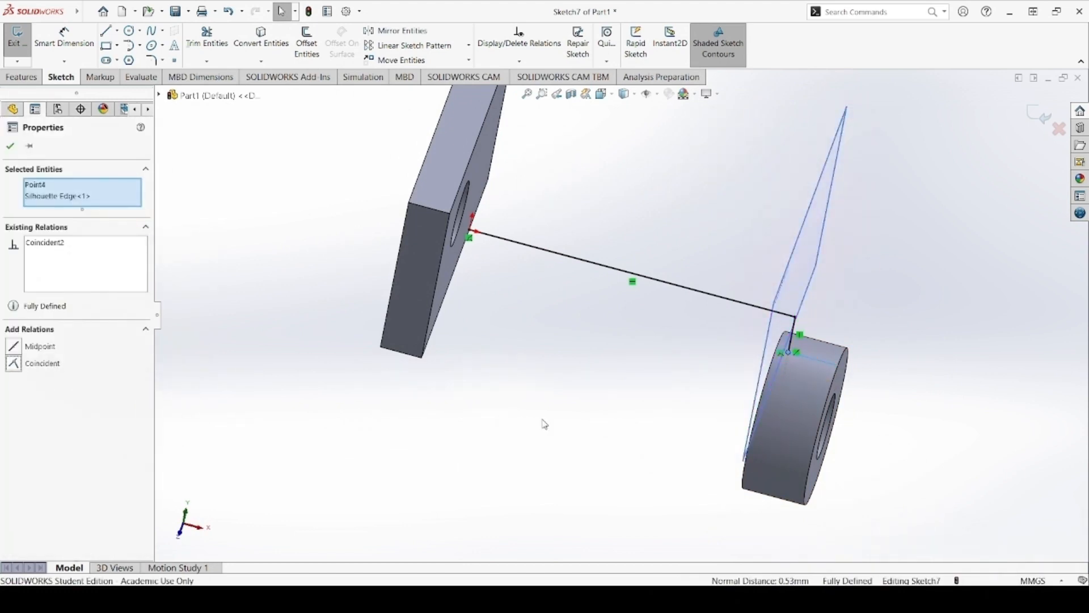
{"action": "mouse_move", "coordinate": [615, 421]}
{"action": "middle_mouse_down"}
{"action": "mouse_move", "coordinate": [632, 333]}
{"action": "mouse_move", "coordinate": [612, 310]}
{"action": "middle_mouse_up"}
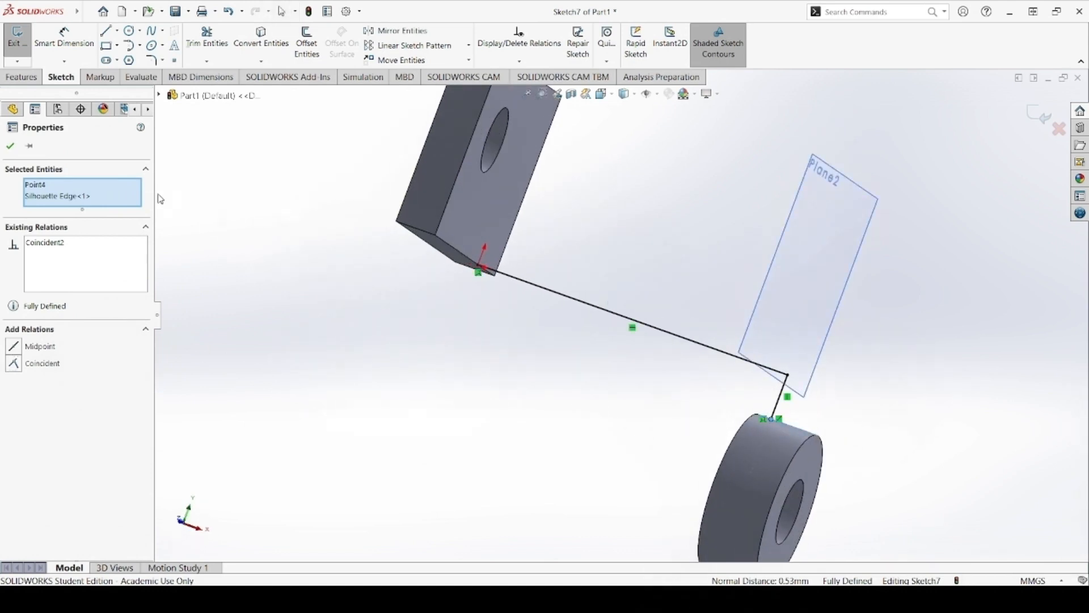
{"action": "left_click", "coordinate": [10, 146]}
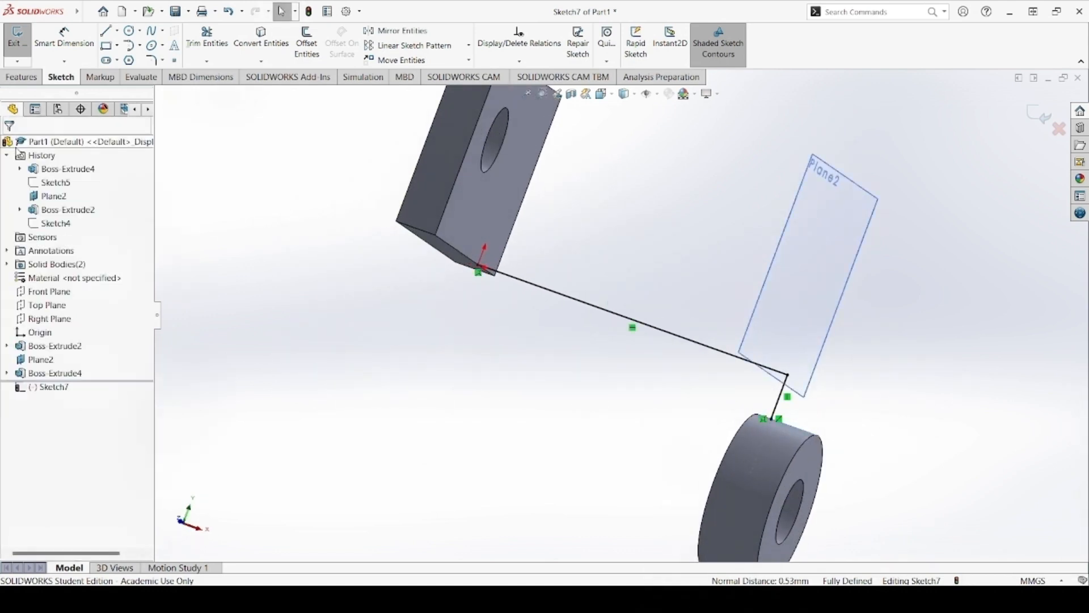
{"action": "left_click", "coordinate": [44, 291]}
{"action": "left_click", "coordinate": [79, 275]}
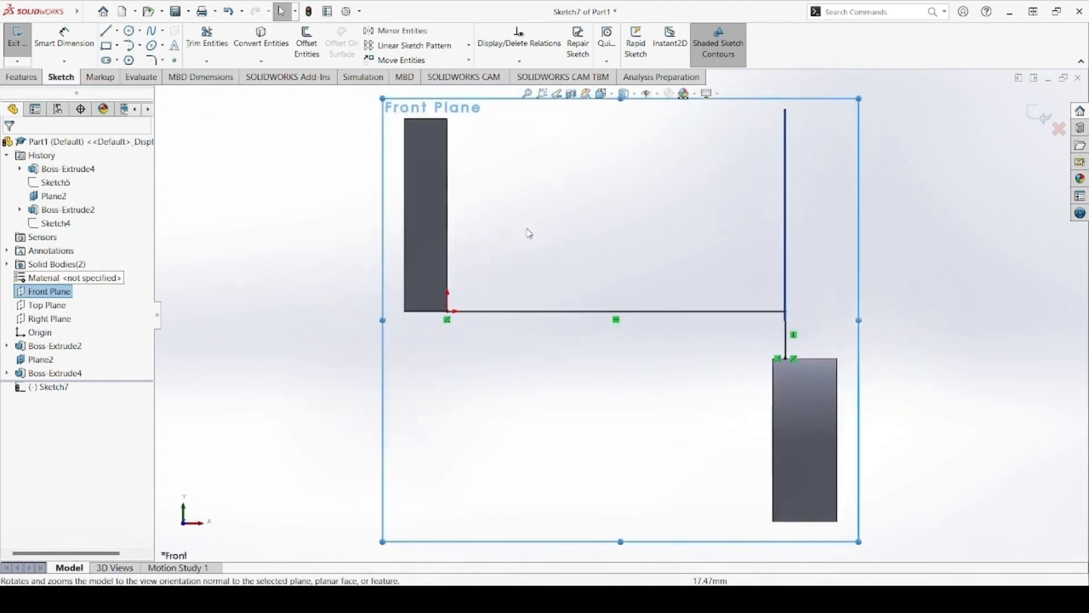
{"action": "left_click", "coordinate": [936, 283]}
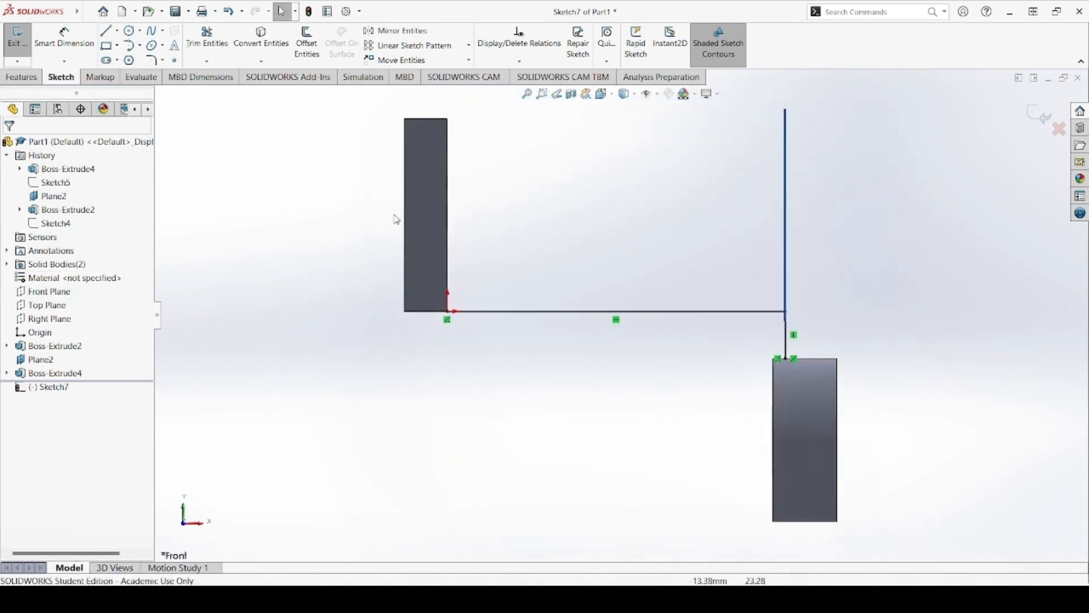
{"action": "middle_click_drag", "start_coordinate": [288, 286], "coordinate": [199, 292]}
{"action": "left_click", "coordinate": [465, 277]}
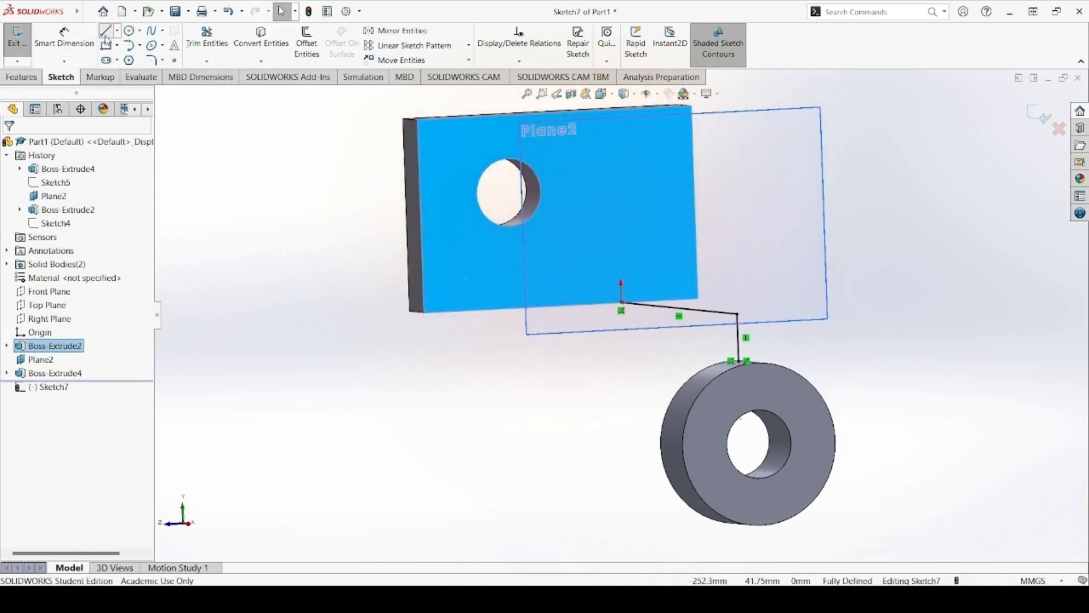
{"action": "key", "text": "l"}
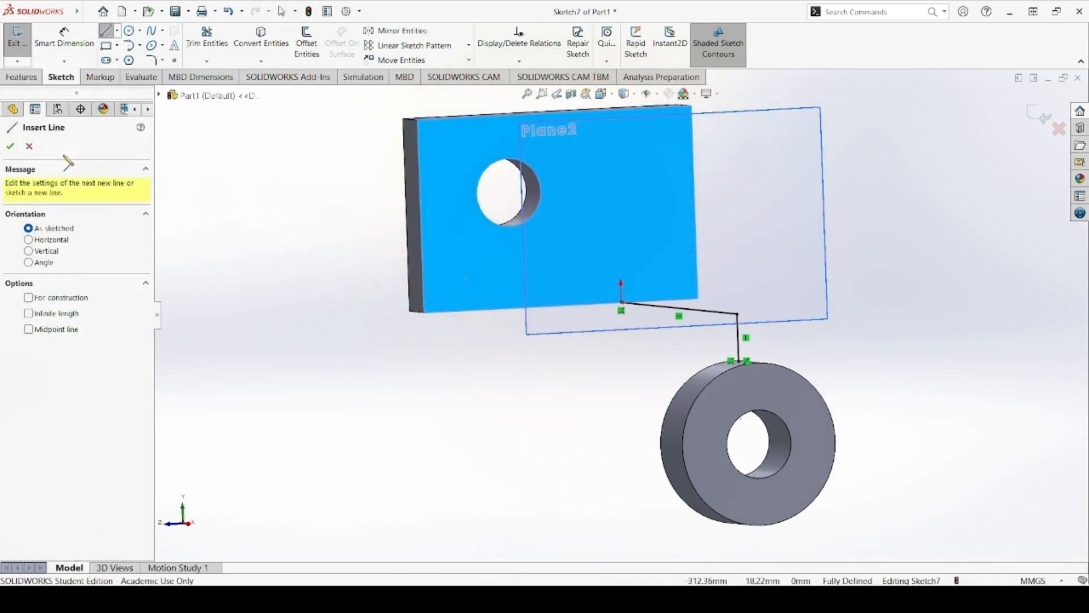
{"action": "left_click", "coordinate": [30, 146]}
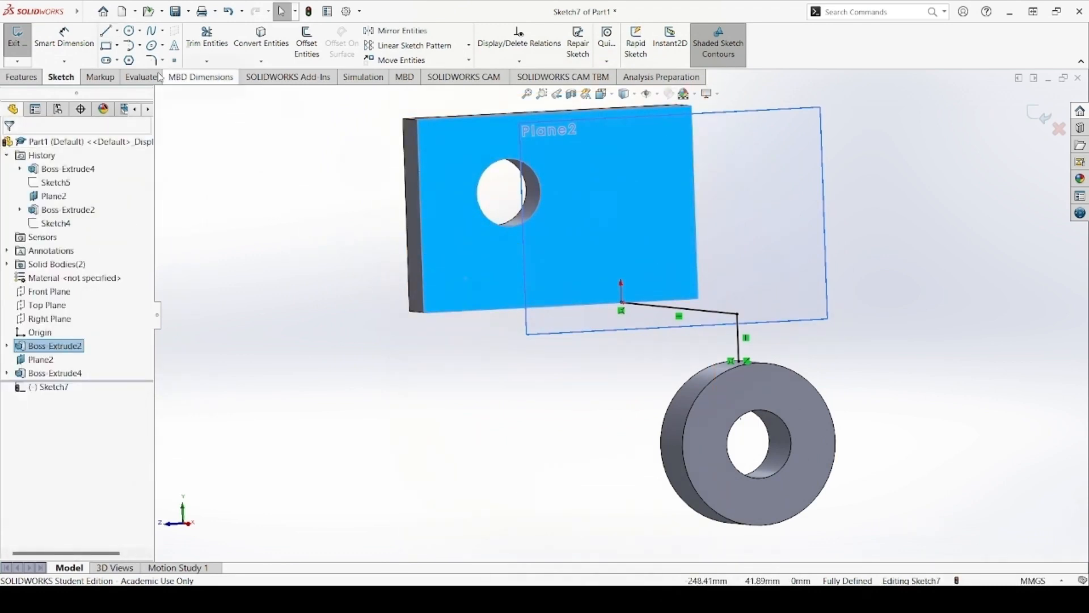
{"action": "left_click", "coordinate": [108, 31]}
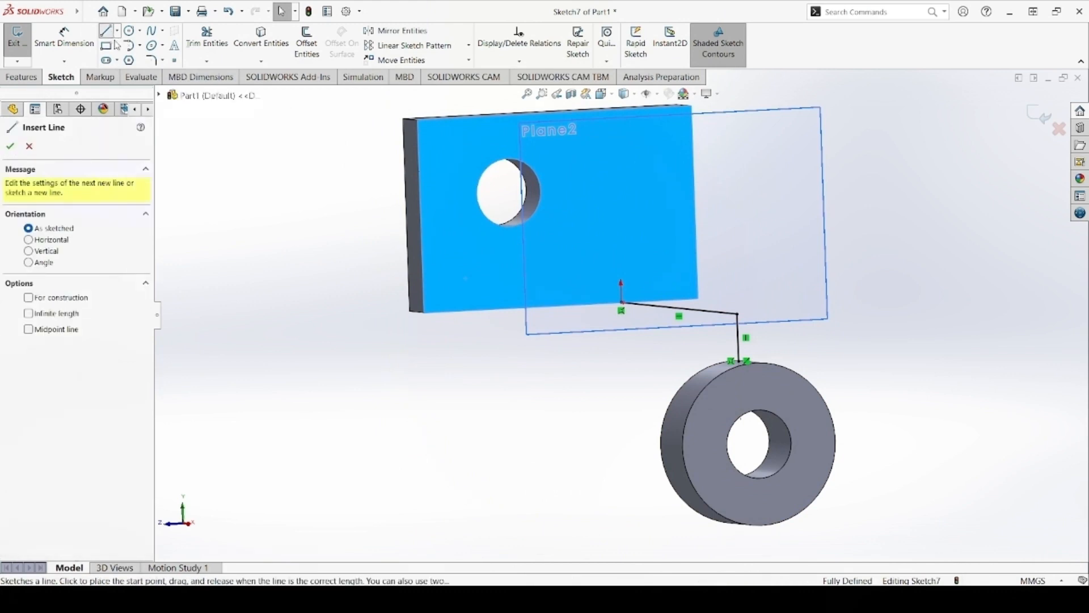
{"action": "left_click", "coordinate": [29, 146]}
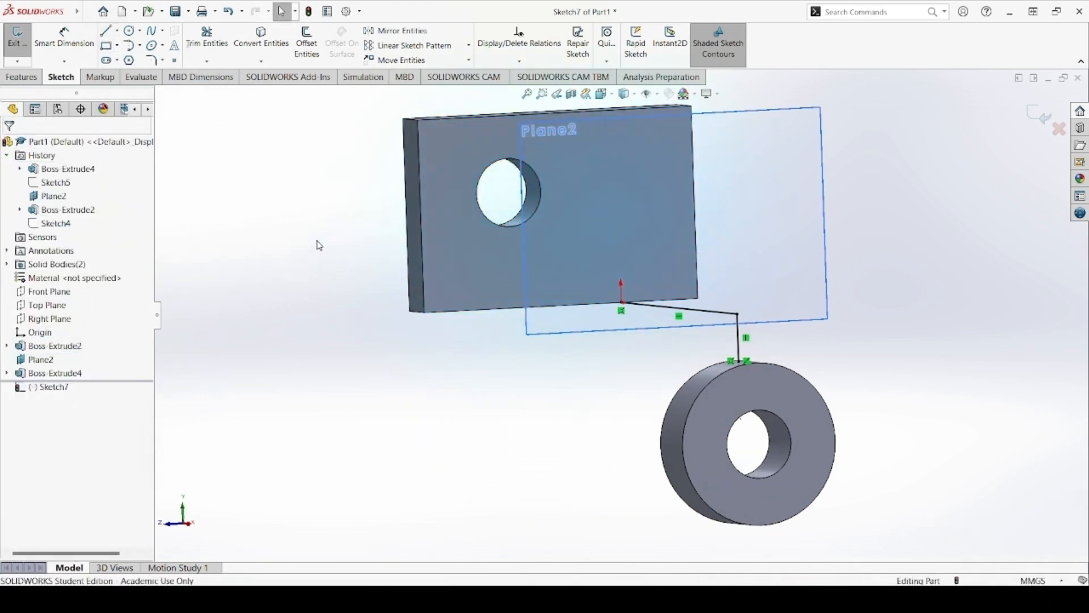
On the plate's face, sketch a closed inverted-T profile from the lower corner: base about 34 by 11.2 mm, stem about 9.3 by 8.2 mm
{"action": "left_click", "coordinate": [500, 251]}
{"action": "left_click", "coordinate": [106, 30]}
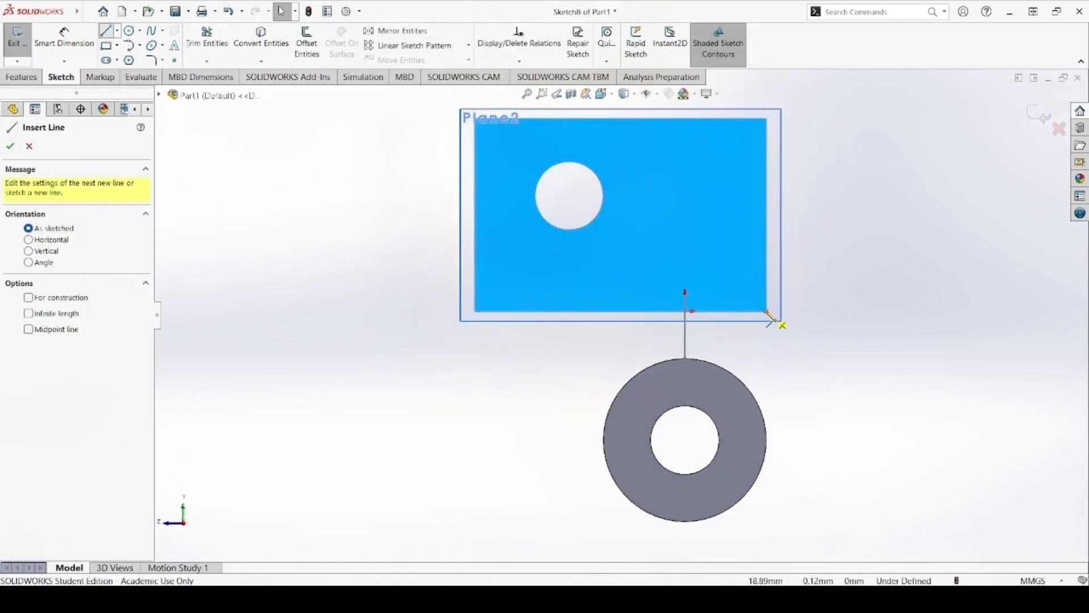
{"action": "left_click_drag", "start_coordinate": [666, 317], "coordinate": [621, 311]}
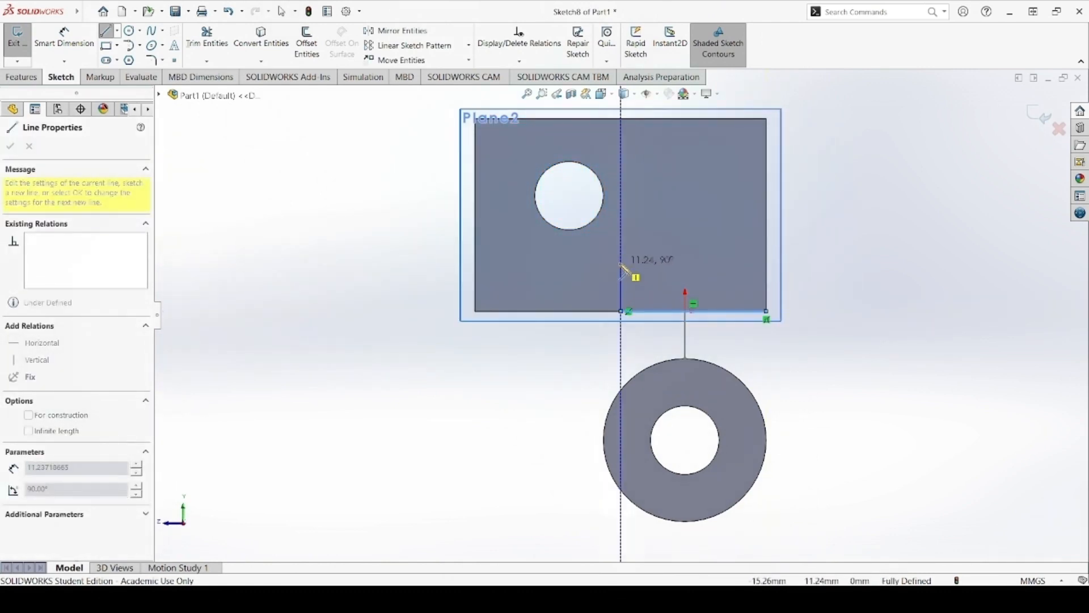
{"action": "left_click", "coordinate": [621, 263]}
{"action": "left_click", "coordinate": [676, 263]}
{"action": "left_click", "coordinate": [675, 227]}
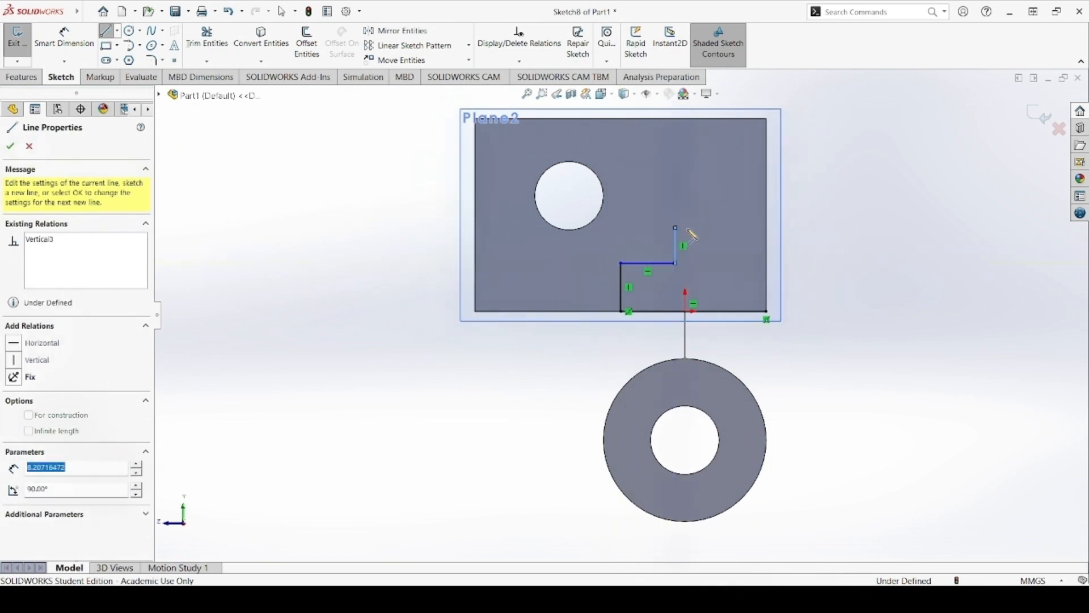
{"action": "double_click", "coordinate": [715, 228]}
{"action": "left_click", "coordinate": [715, 228]}
{"action": "left_click", "coordinate": [715, 263]}
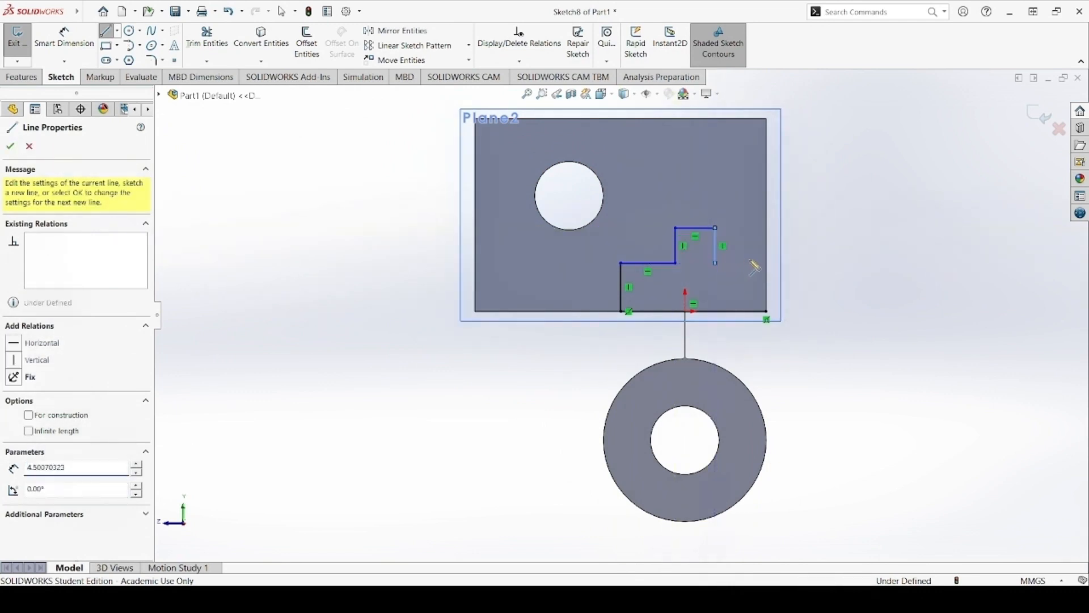
{"action": "left_click", "coordinate": [767, 262]}
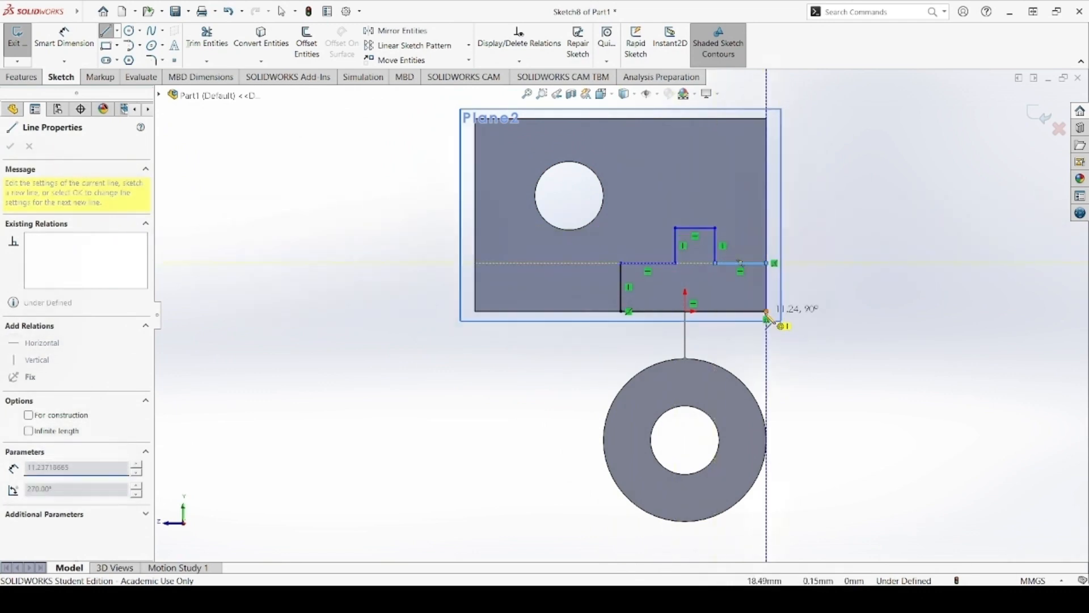
{"action": "left_click", "coordinate": [767, 312]}
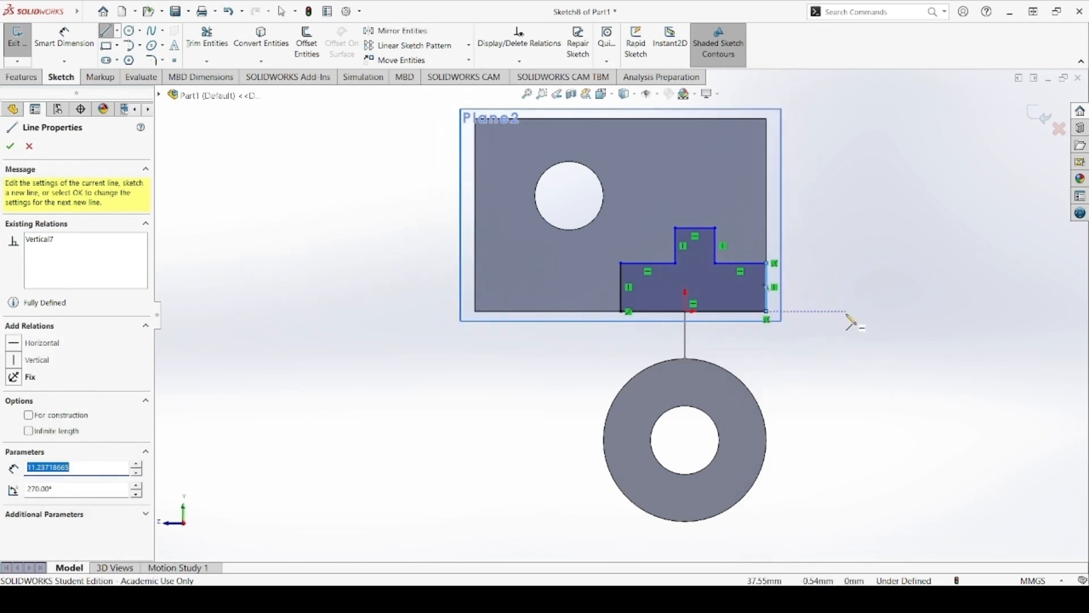
{"action": "key", "text": "Escape"}
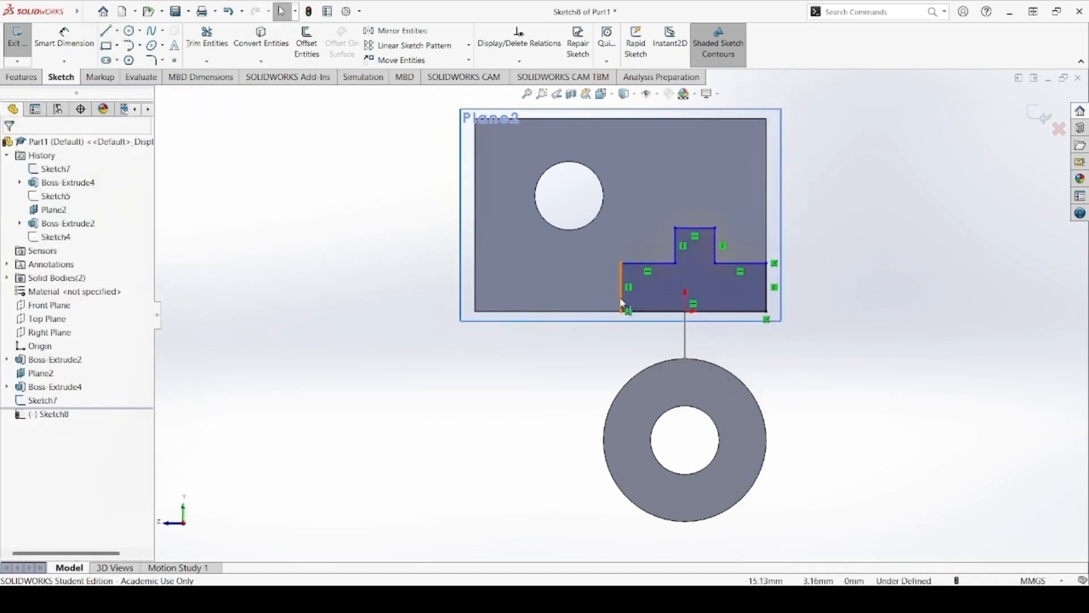
Make the base's two vertical sides and the stem's top and two side lines equal in length
{"action": "left_click", "coordinate": [766, 302]}
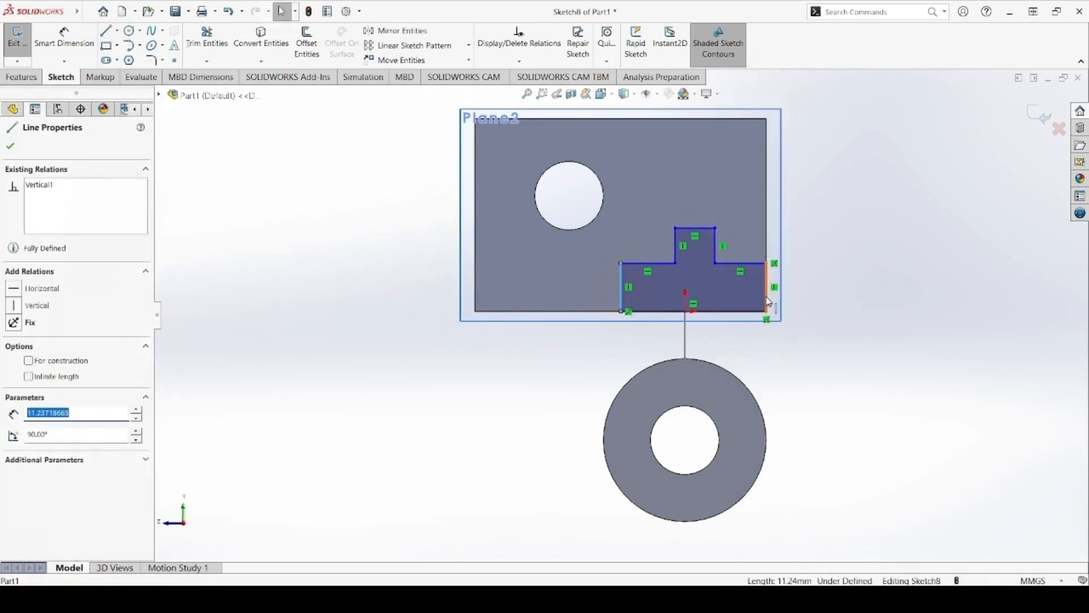
{"action": "left_click", "coordinate": [699, 227], "text": "ctrl"}
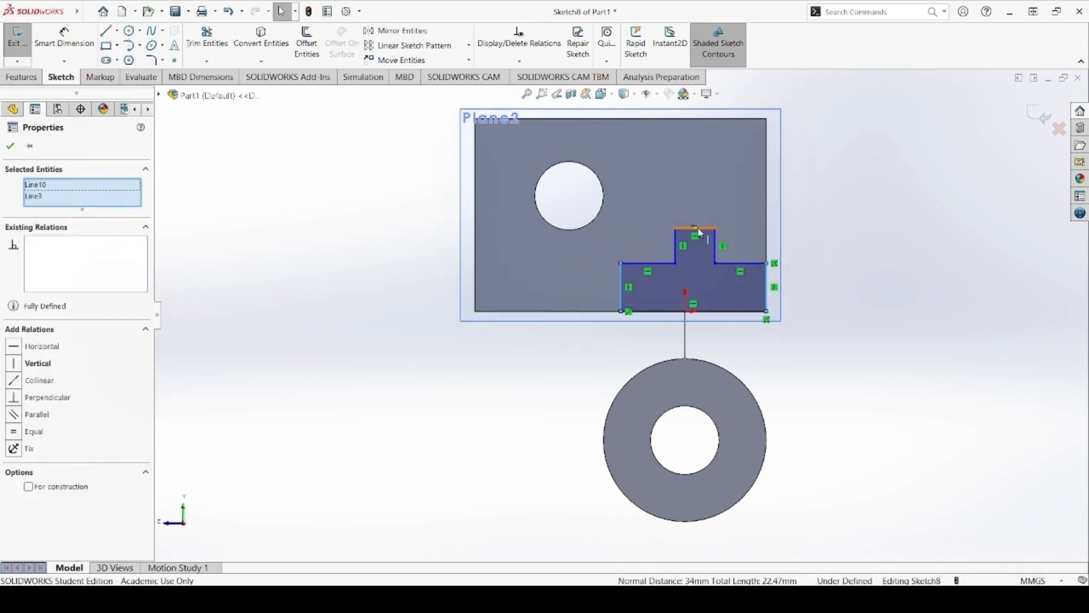
{"action": "left_click", "coordinate": [715, 247], "text": "ctrl"}
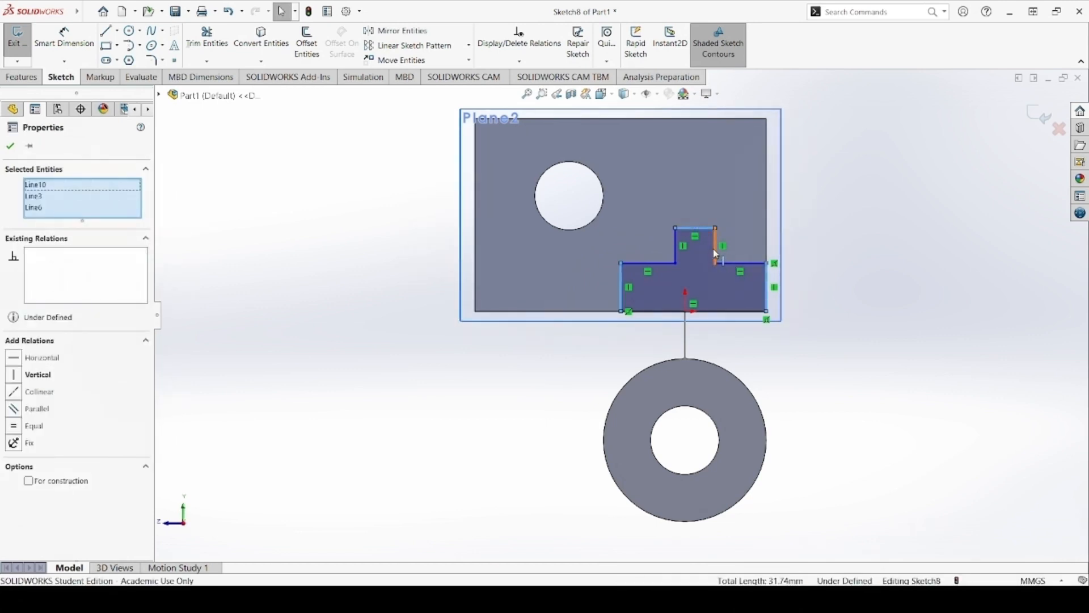
{"action": "left_click", "coordinate": [676, 253], "text": "ctrl"}
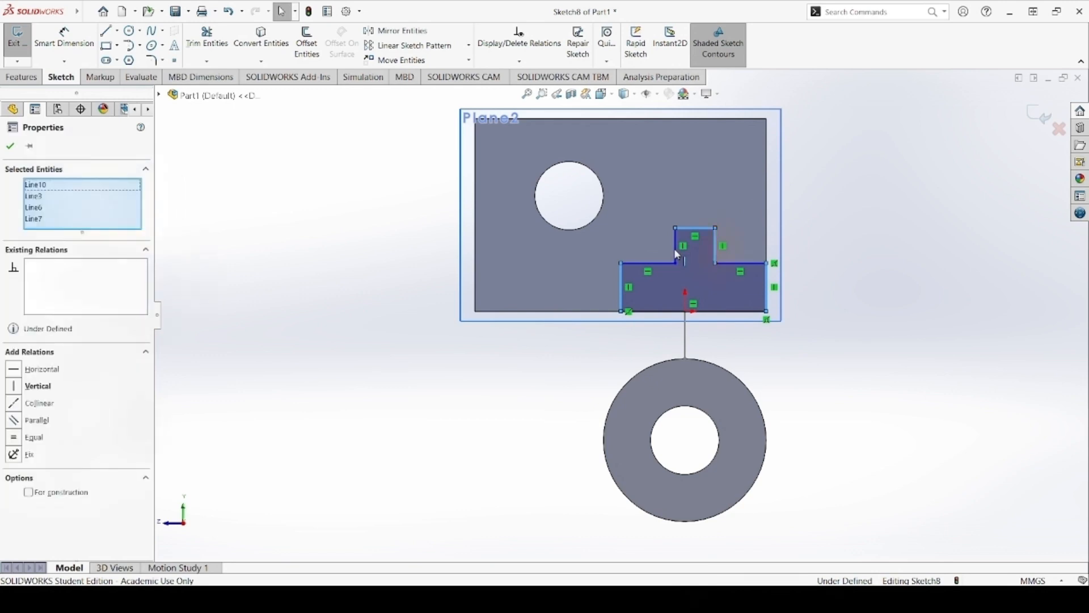
{"action": "left_click", "coordinate": [676, 252]}
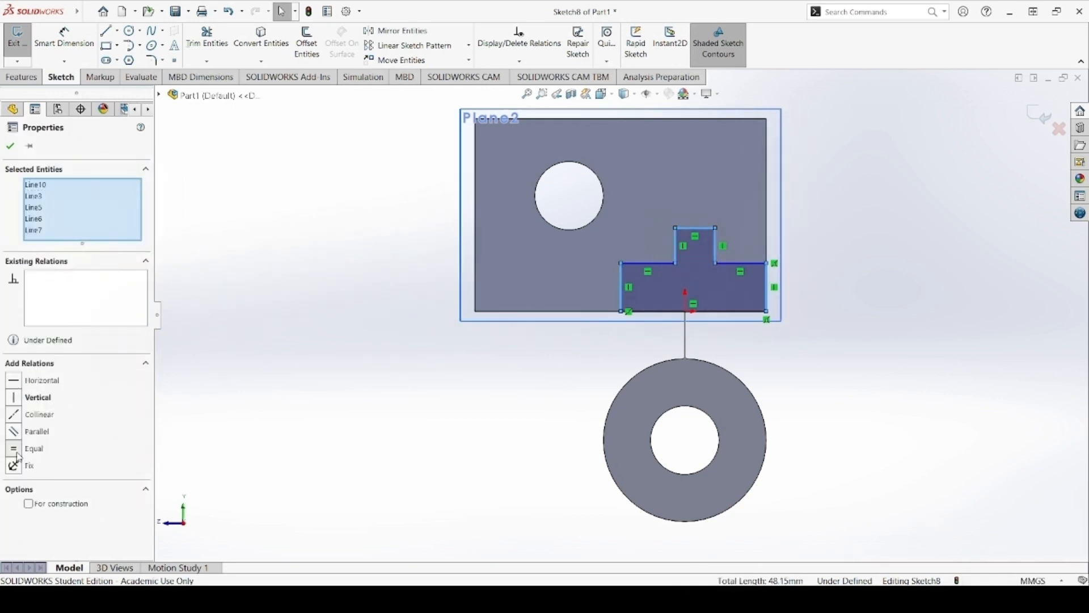
{"action": "left_click", "coordinate": [17, 454]}
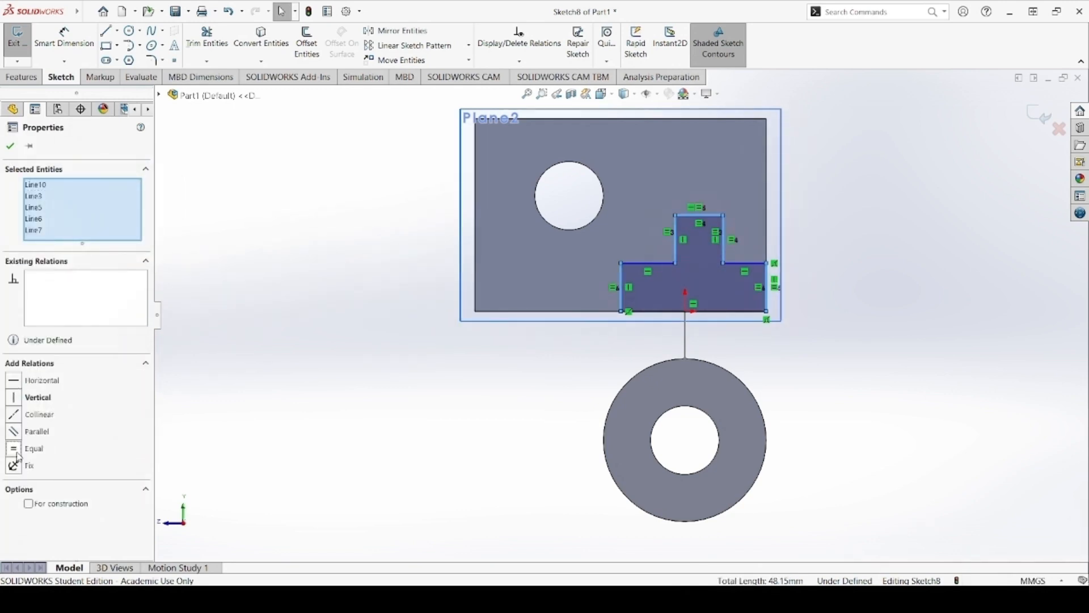
Dimension the profile base's right vertical side and set its height to 10 mm
{"action": "left_click", "coordinate": [64, 38]}
{"action": "left_click", "coordinate": [766, 288]}
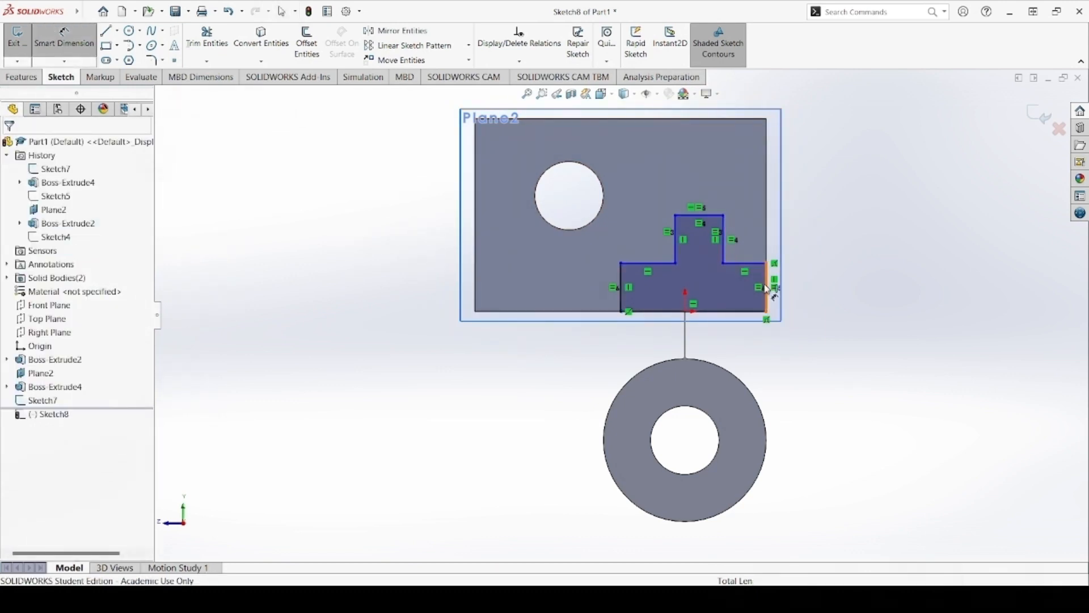
{"action": "left_click", "coordinate": [854, 293]}
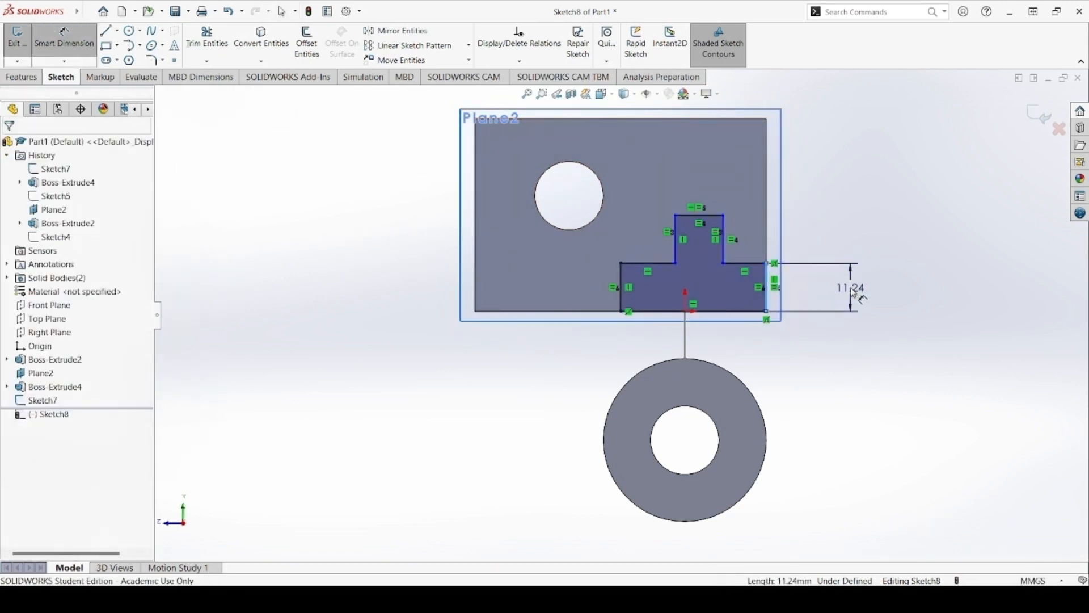
{"action": "left_click", "coordinate": [854, 293]}
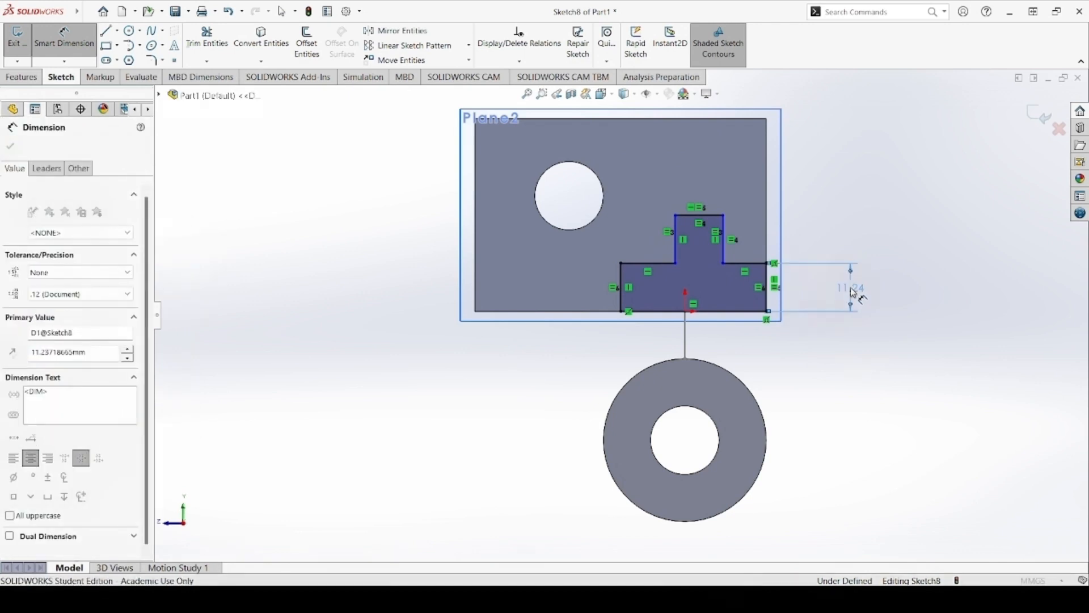
{"action": "type", "text": "10"}
{"action": "key", "text": "Return"}
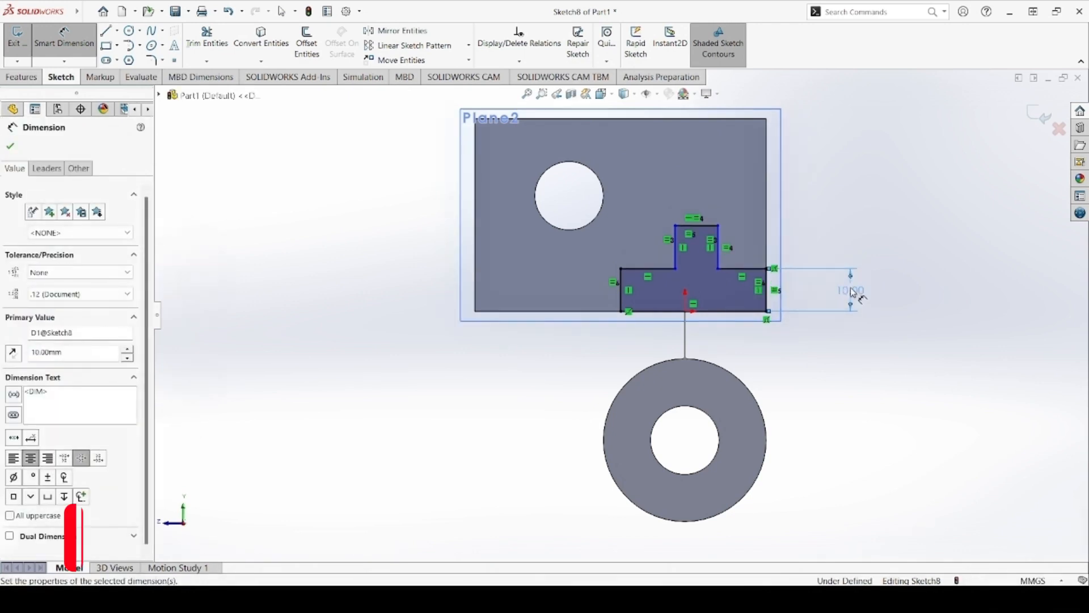
Dimension the left horizontal shoulder of the profile and set its length to 14 mm
{"action": "left_click", "coordinate": [653, 268]}
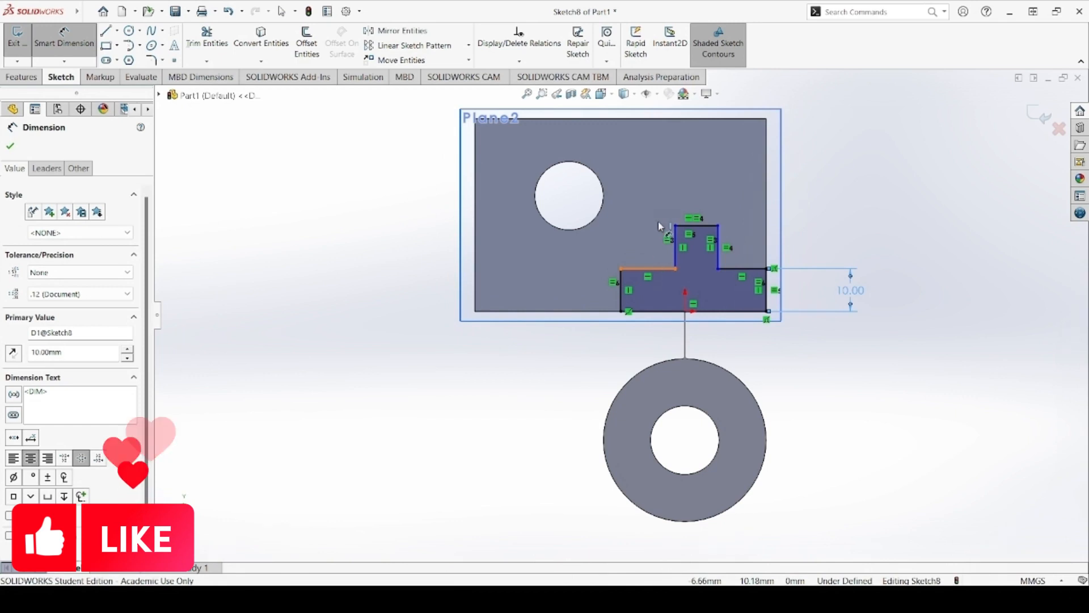
{"action": "left_click", "coordinate": [648, 201]}
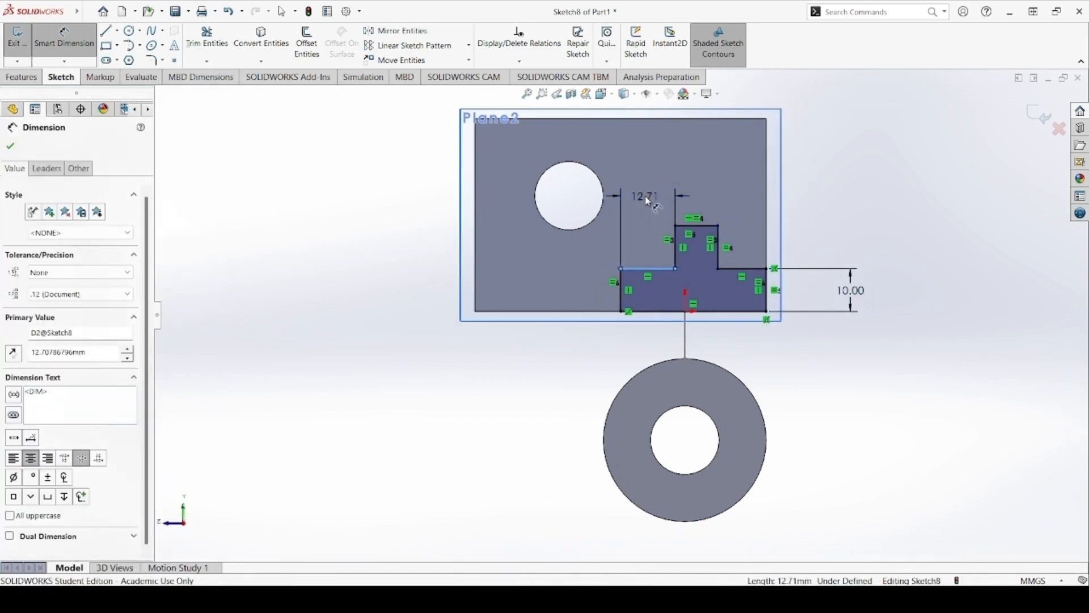
{"action": "type", "text": "14"}
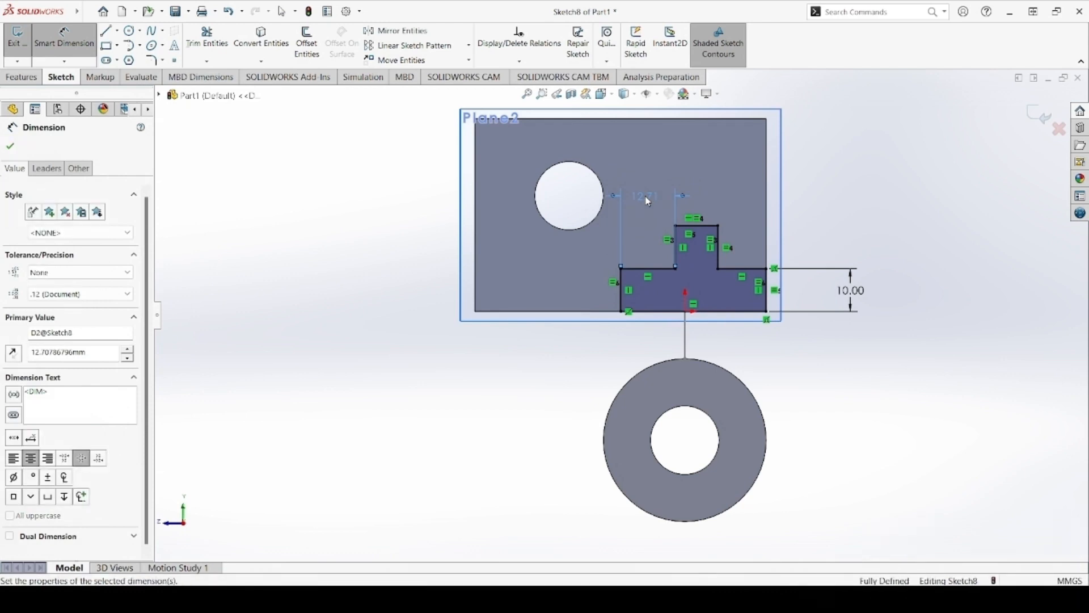
{"action": "key", "text": "Return"}
{"action": "key", "text": "Escape"}
{"action": "key", "text": "Escape"}
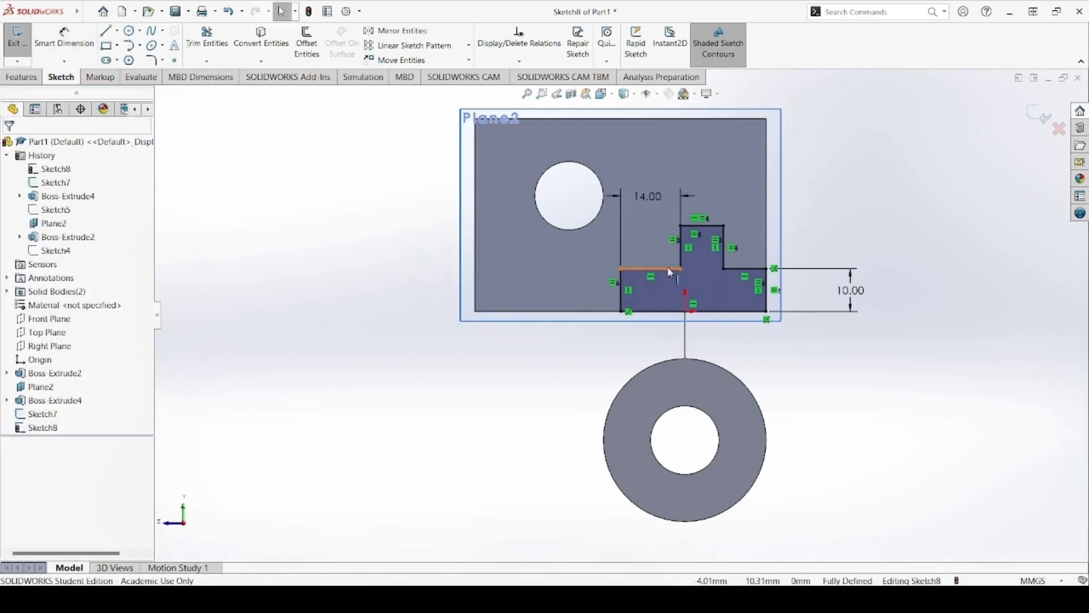
Try an Equal relation between the two horizontal shoulder lines and undo it together with the 14 mm and 10 mm dimension values
{"action": "left_click", "coordinate": [742, 269], "text": "ctrl"}
{"action": "left_click", "coordinate": [17, 432]}
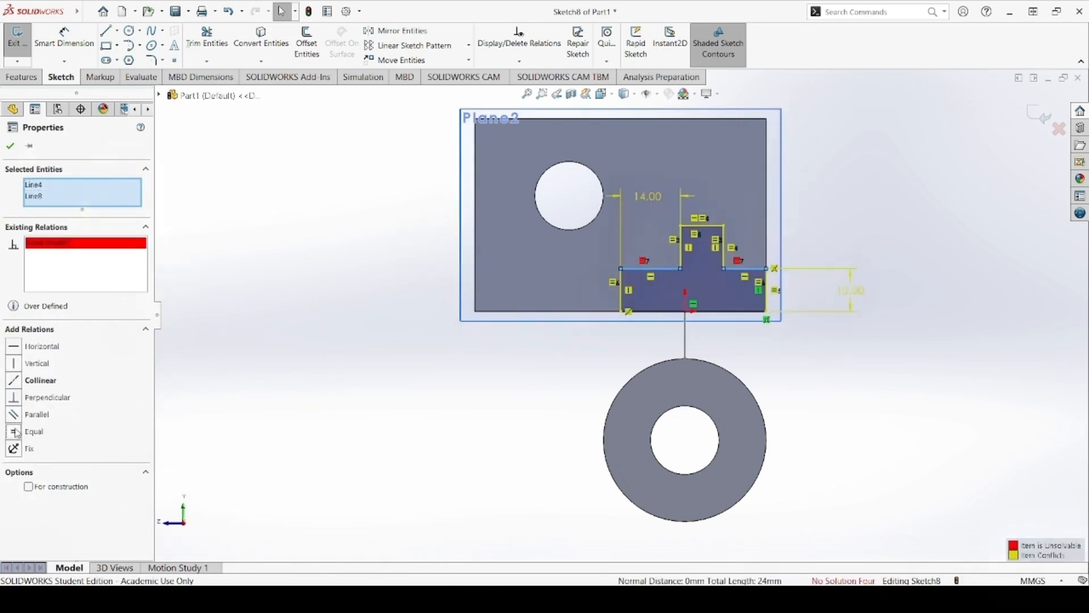
{"action": "key", "text": "ctrl+z"}
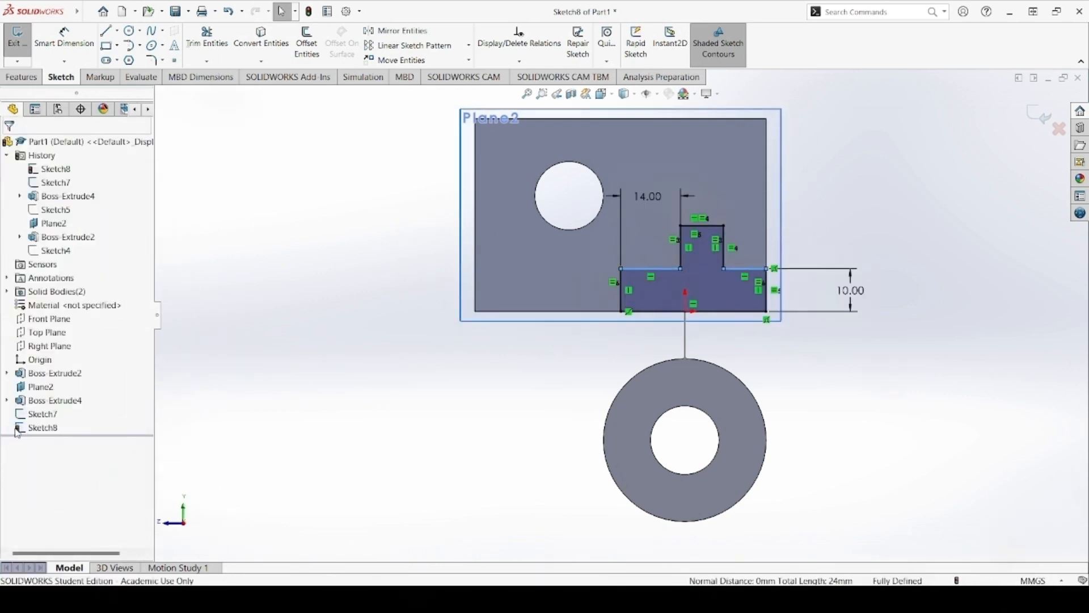
{"action": "key", "text": "ctrl+z"}
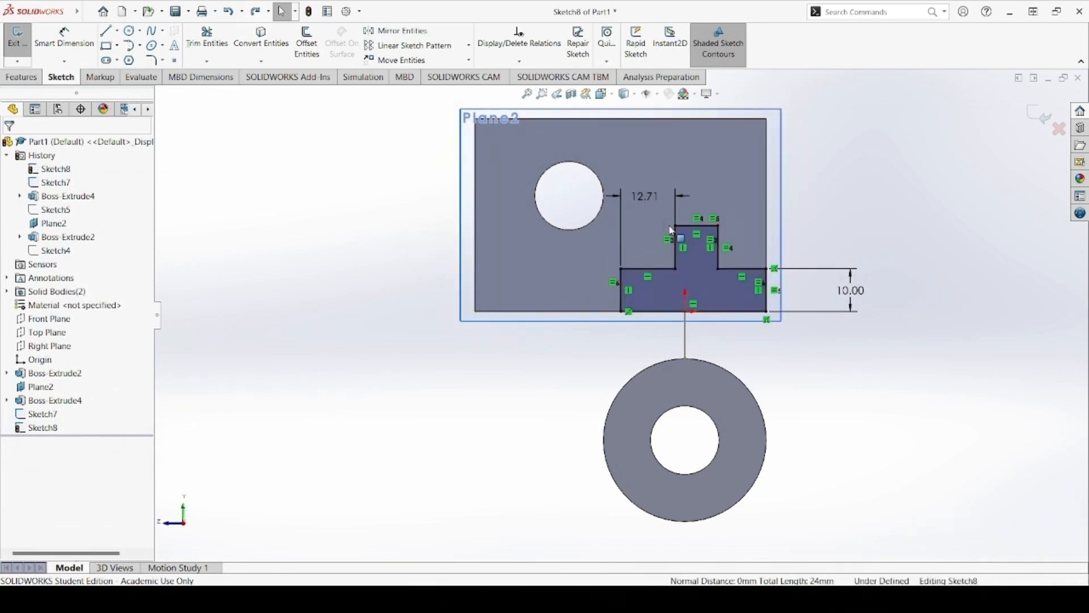
{"action": "key", "text": "ctrl+z"}
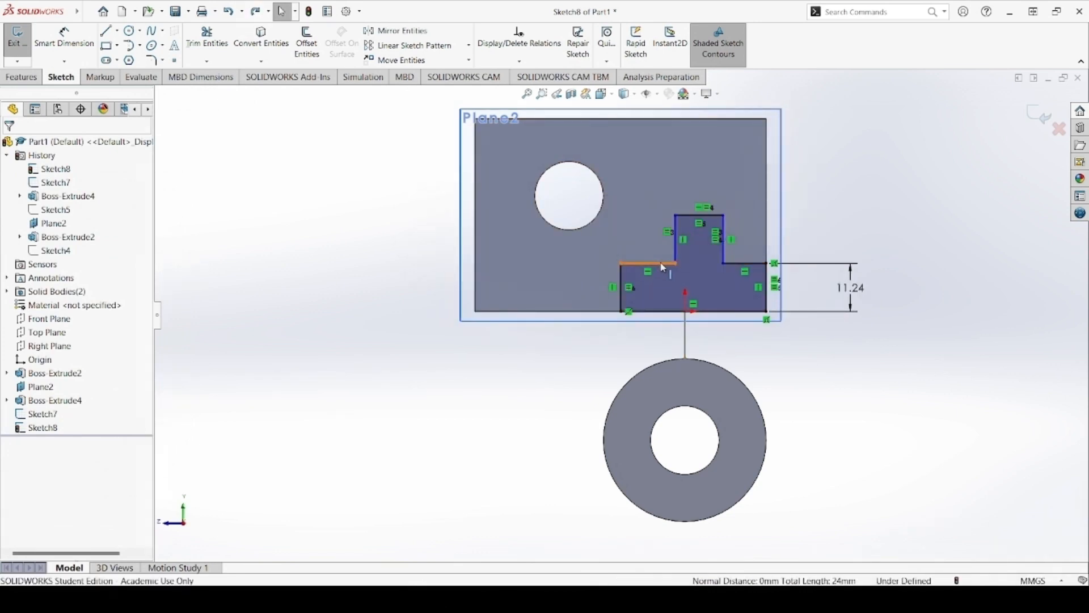
Make the profile's two horizontal shoulder lines equal in length
{"action": "left_click", "coordinate": [750, 263]}
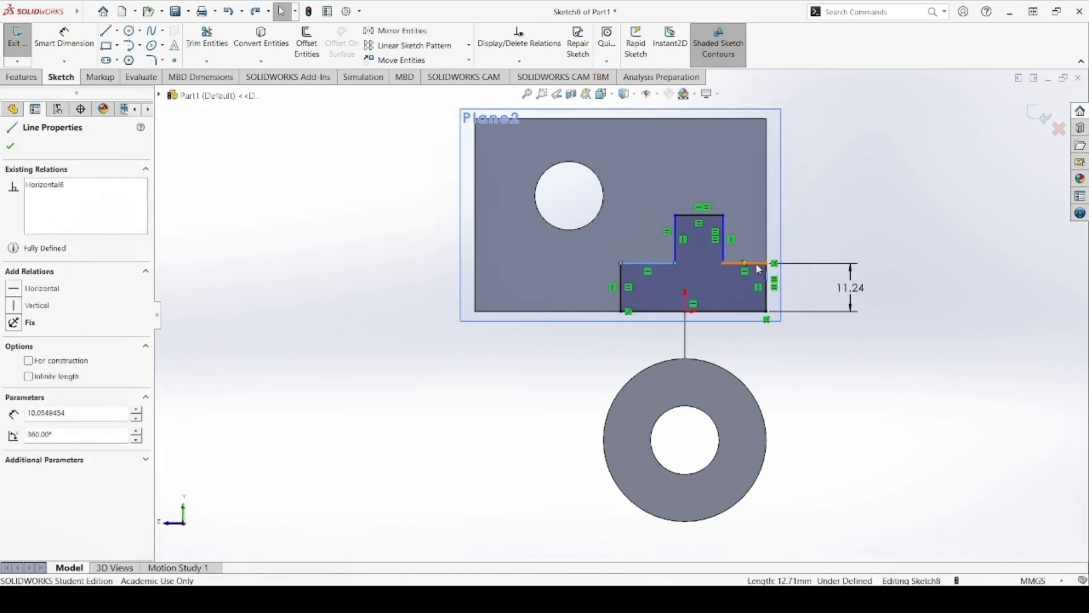
{"action": "left_click", "coordinate": [646, 263], "text": "ctrl"}
{"action": "left_click", "coordinate": [17, 433]}
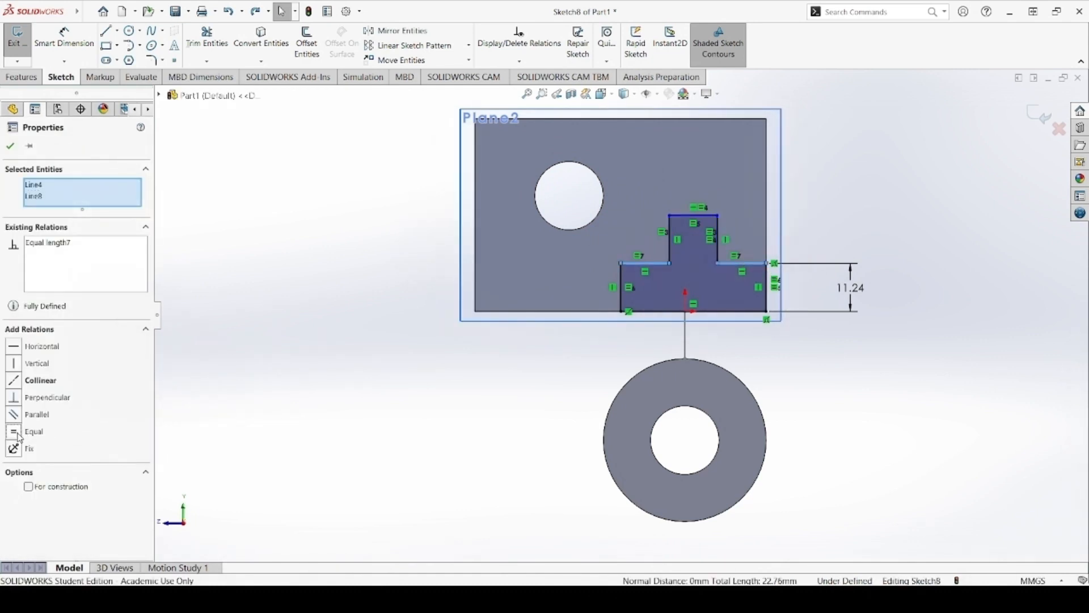
Try to dimension the length of the left horizontal shoulder line
{"action": "left_click", "coordinate": [63, 39]}
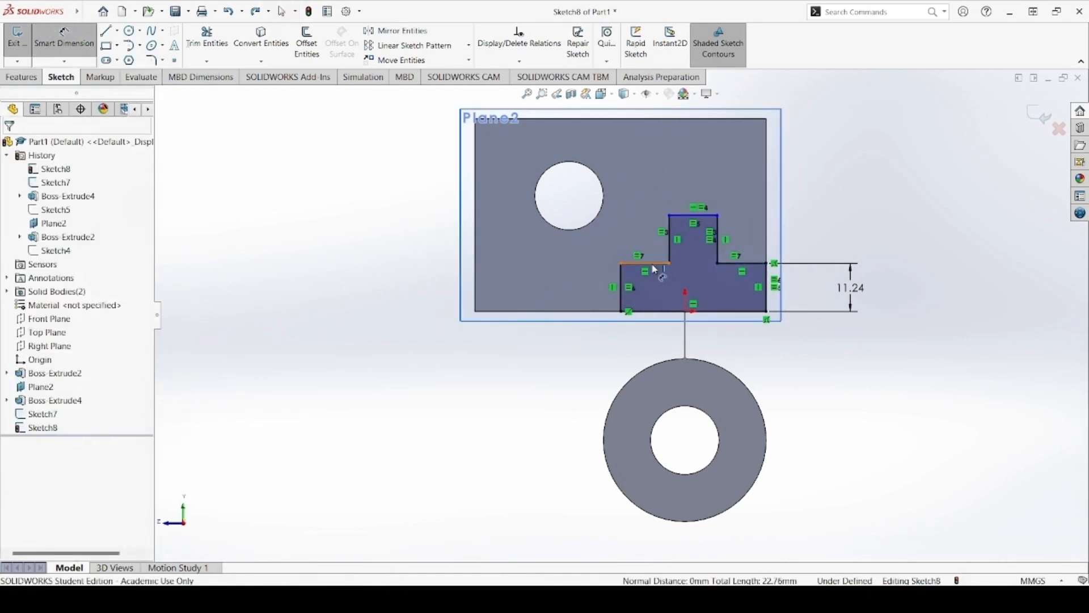
{"action": "left_click", "coordinate": [648, 263]}
{"action": "left_click", "coordinate": [644, 176]}
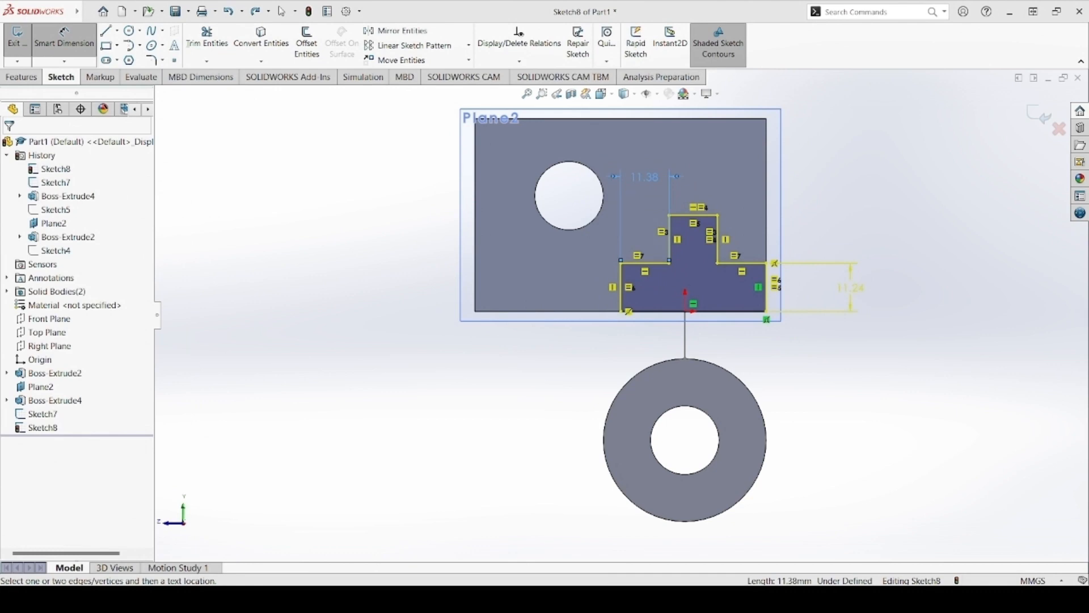
{"action": "left_click", "coordinate": [1047, 235]}
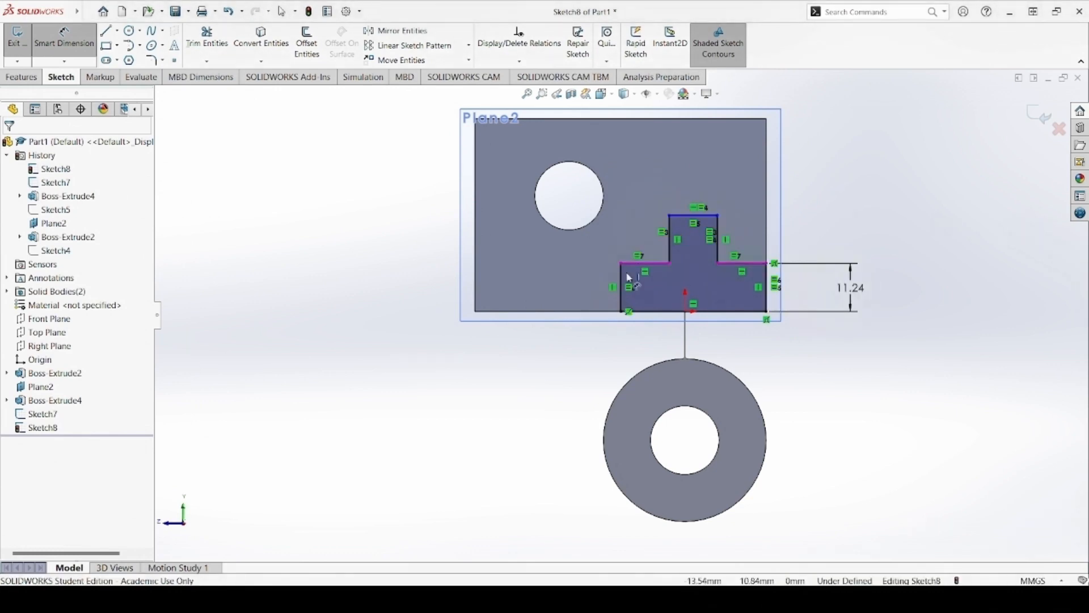
Delete the left vertical side and the bottom line of the profile's base
{"action": "left_click", "coordinate": [621, 303], "text": "ctrl"}
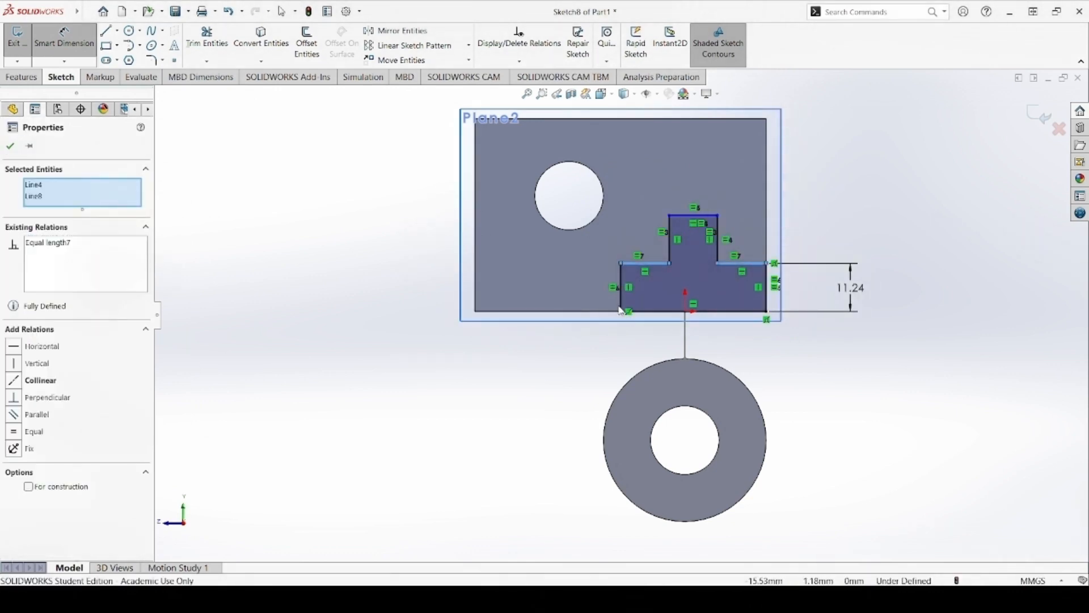
{"action": "left_click", "coordinate": [623, 309]}
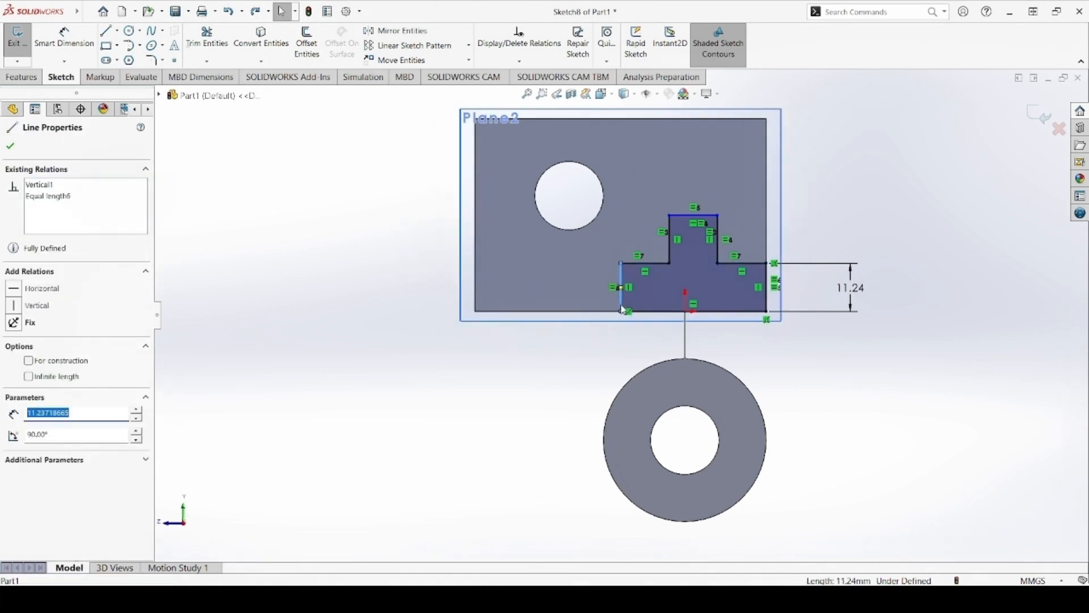
{"action": "key", "text": "Delete"}
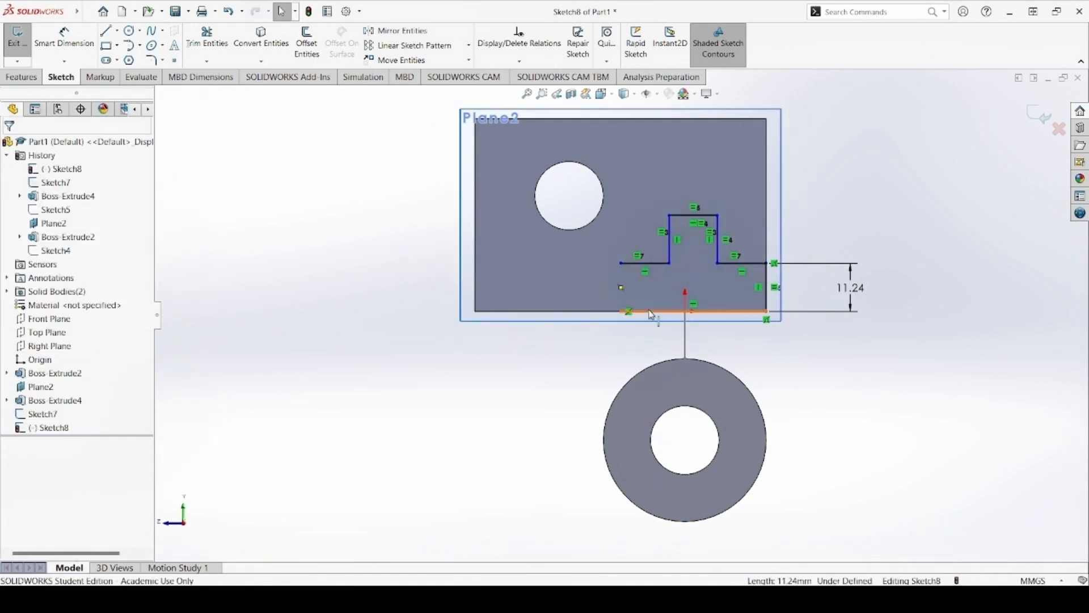
{"action": "left_click", "coordinate": [652, 312]}
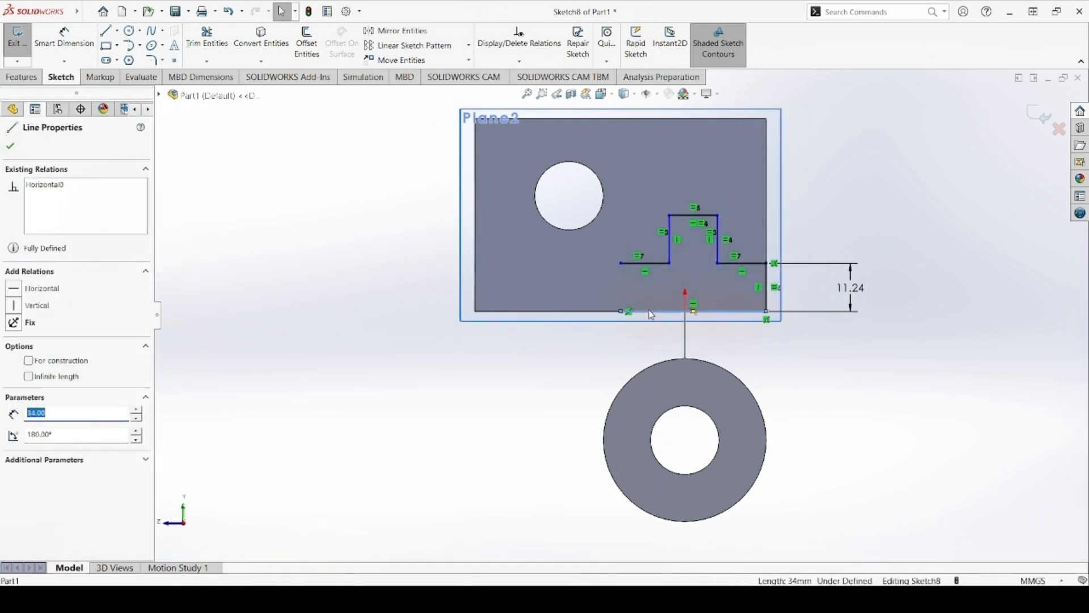
{"action": "key", "text": "Delete"}
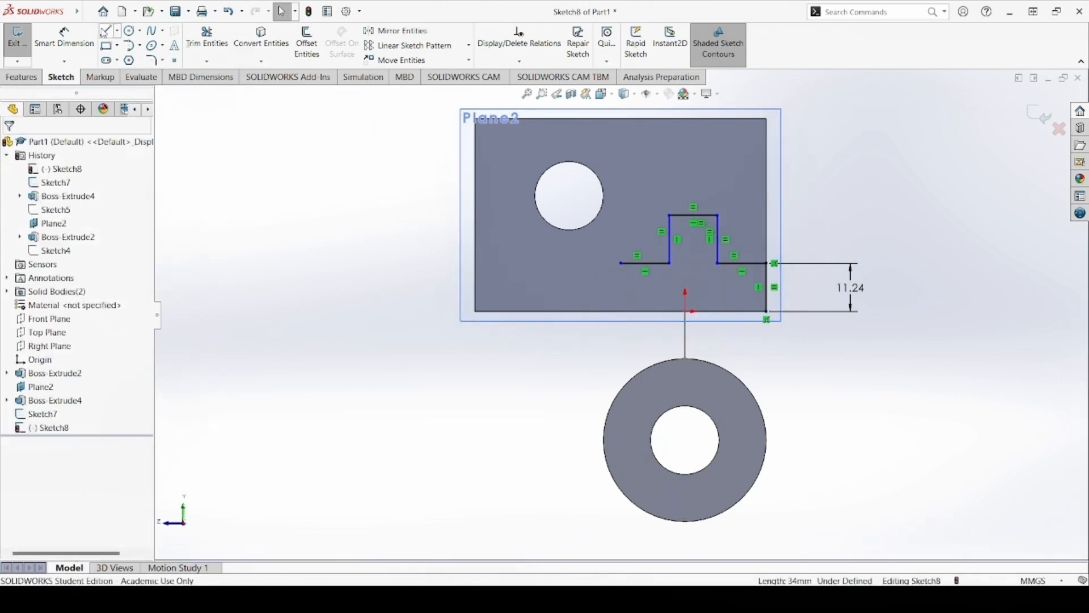
Close the profile's base with a horizontal bottom line about 38.6 mm long and a slanted left side up to the left shoulder
{"action": "key", "text": "l"}
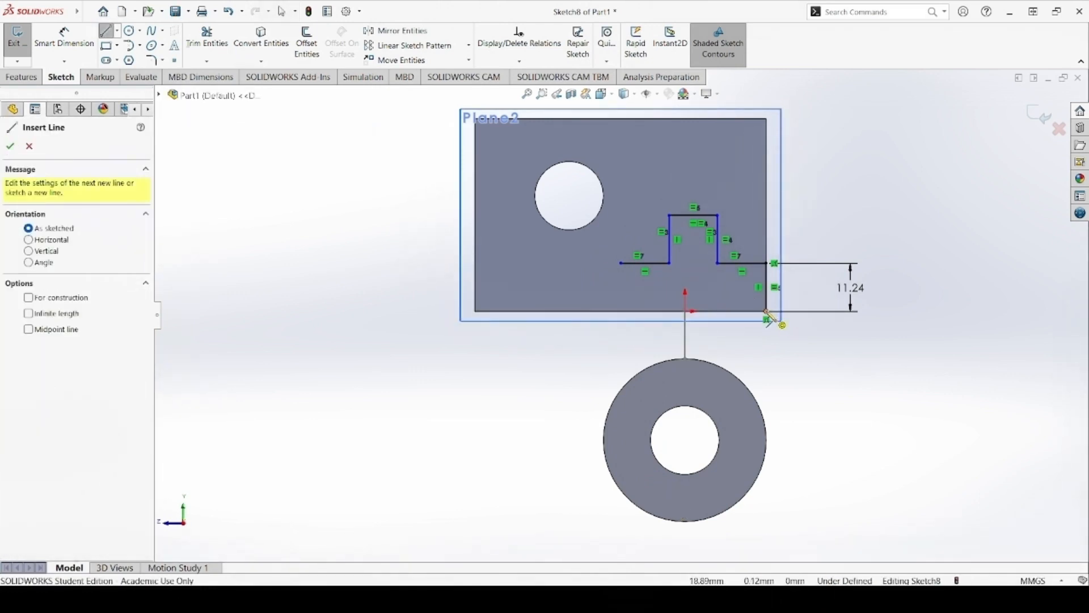
{"action": "left_click", "coordinate": [767, 312]}
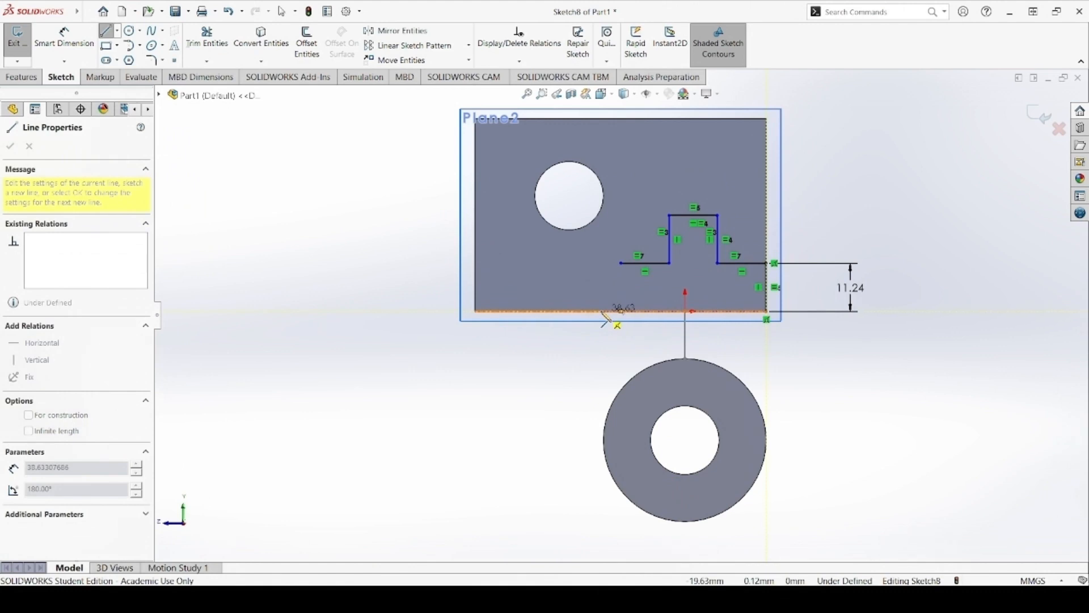
{"action": "left_click", "coordinate": [601, 312]}
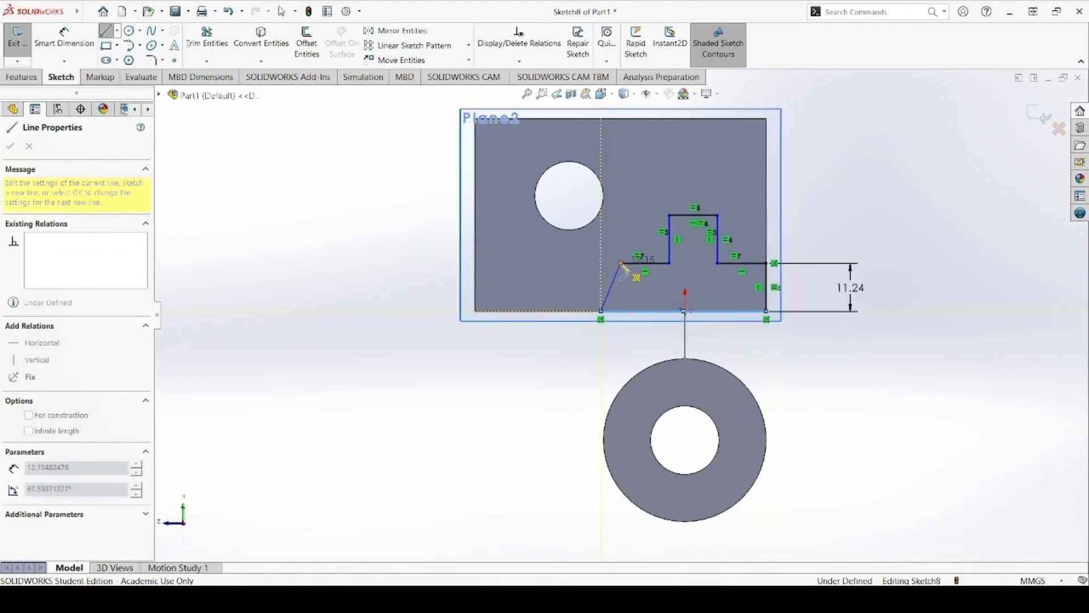
{"action": "left_click", "coordinate": [622, 264]}
{"action": "key", "text": "Escape"}
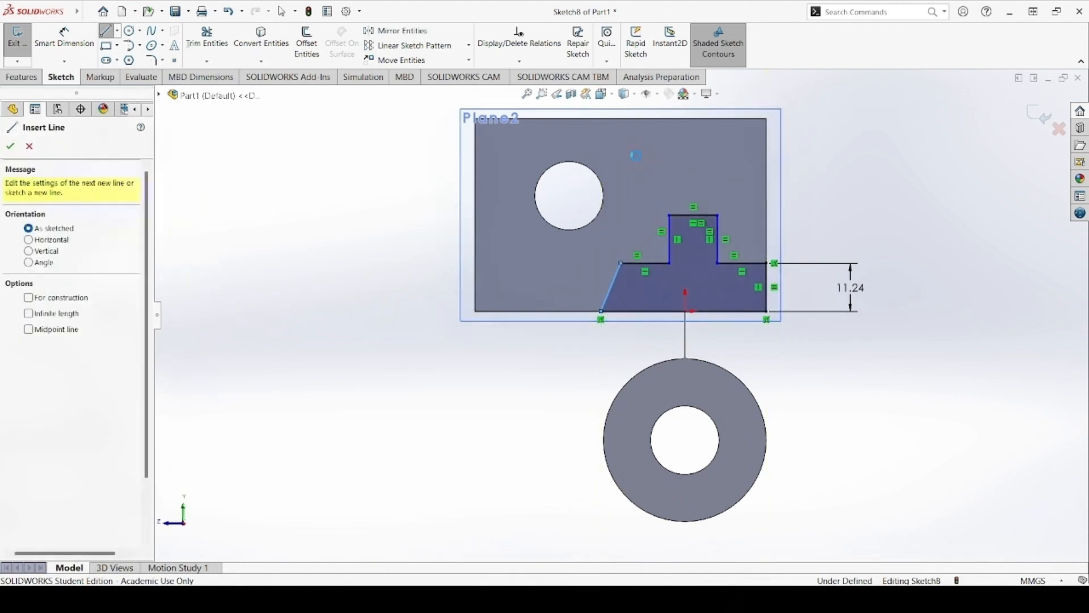
{"action": "key", "text": "Escape"}
Dimension the profile's left horizontal shoulder line as 14 mm
{"action": "left_click", "coordinate": [64, 38]}
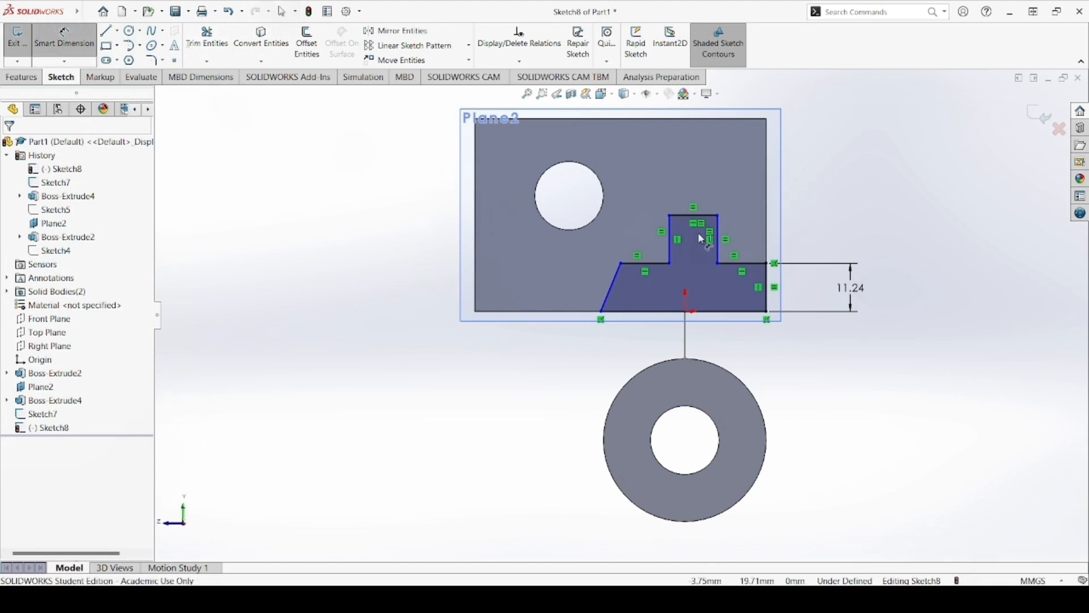
{"action": "left_click", "coordinate": [644, 263]}
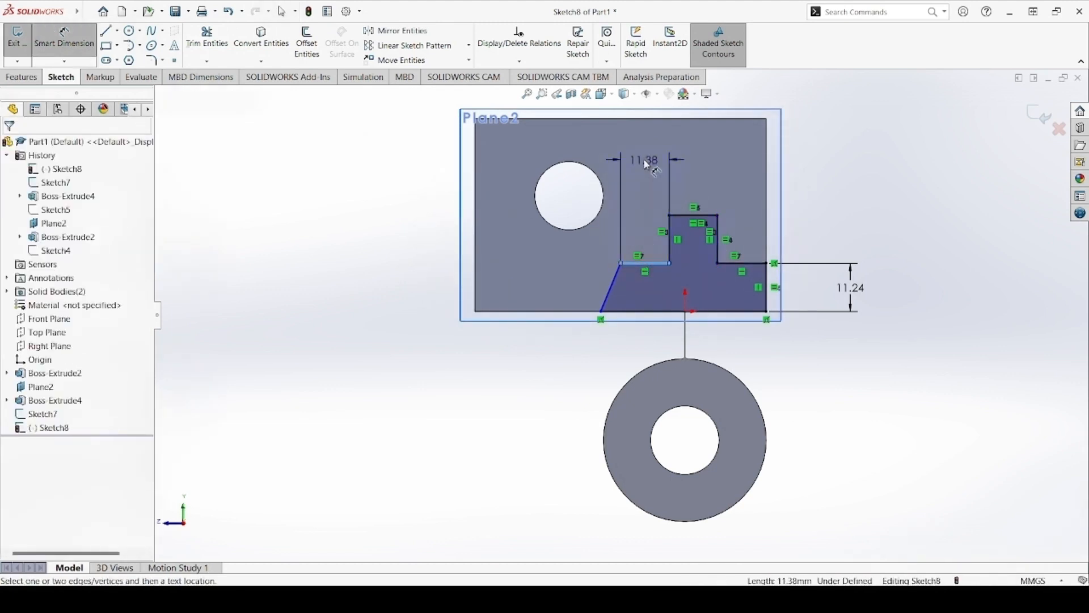
{"action": "left_click", "coordinate": [646, 162]}
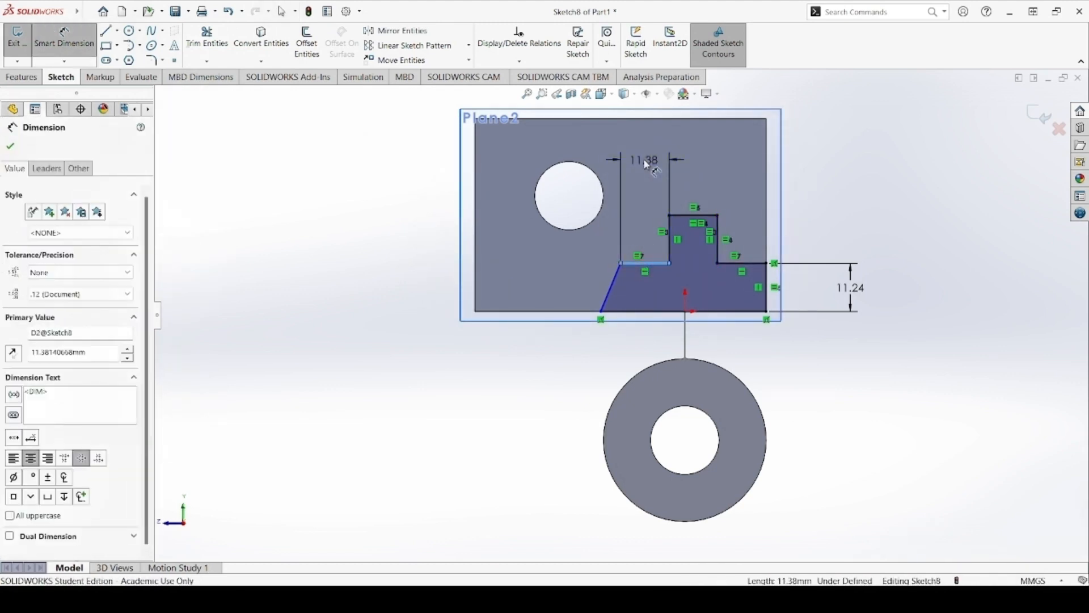
{"action": "type", "text": "14"}
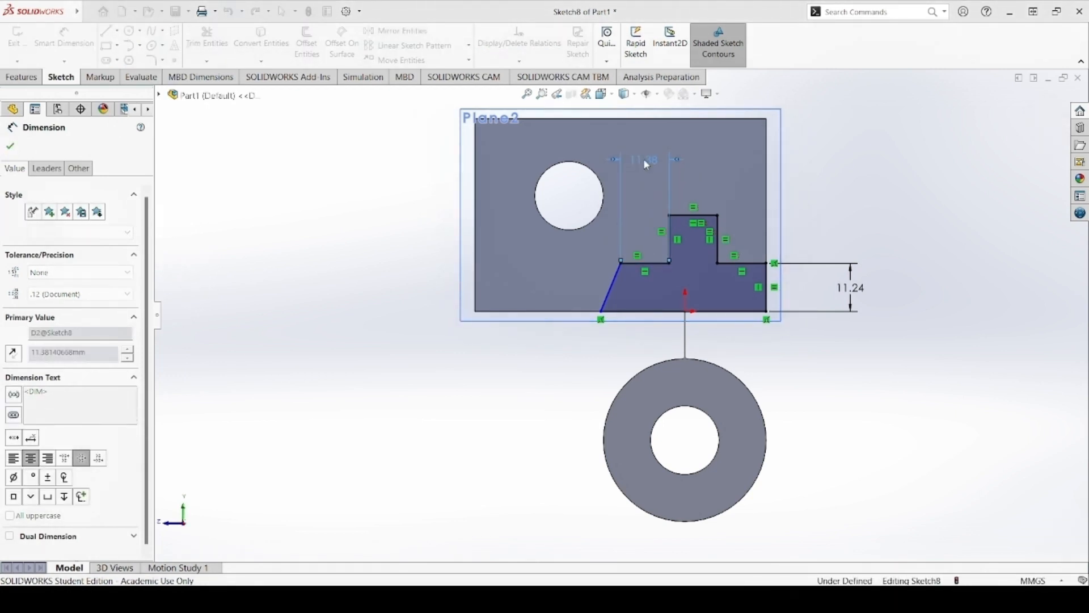
{"action": "key", "text": "Return"}
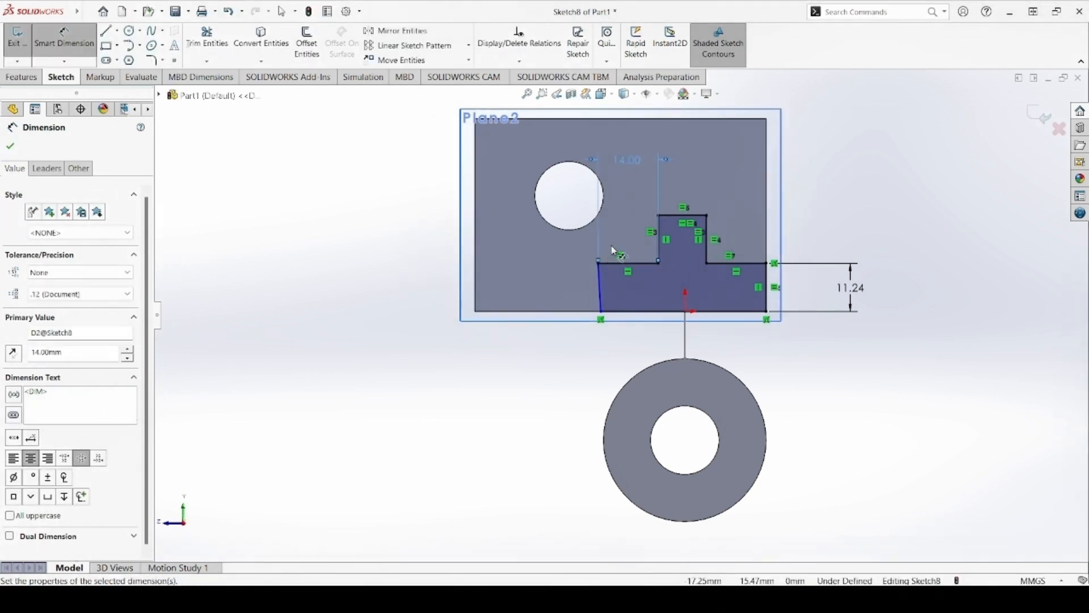
{"action": "key", "text": "Escape"}
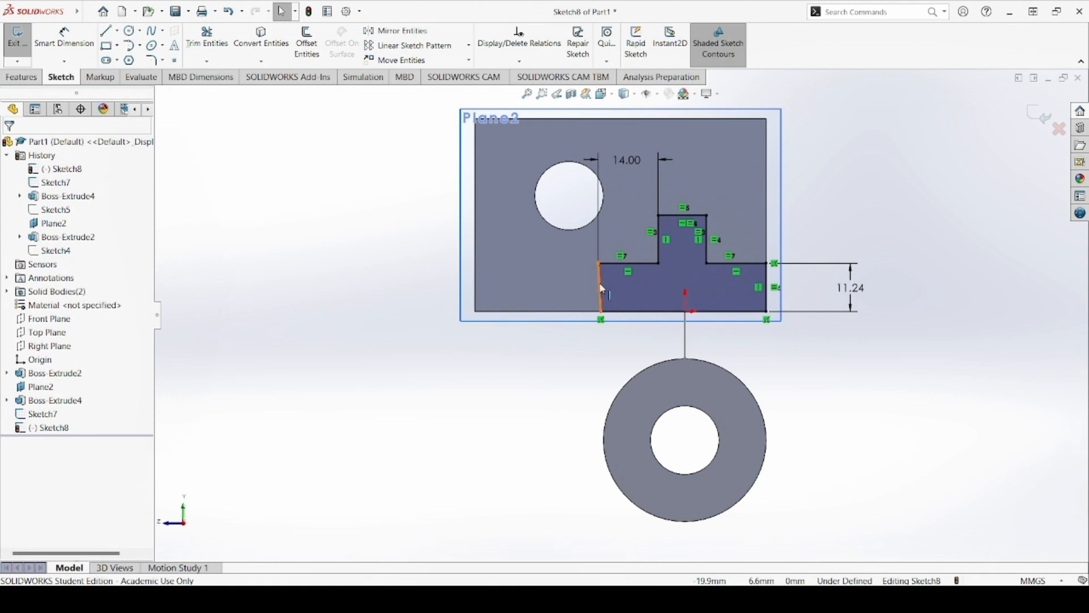
Apply a Vertical relation to the slanted left side of the profile's base
{"action": "left_click", "coordinate": [603, 288]}
{"action": "left_click", "coordinate": [15, 307]}
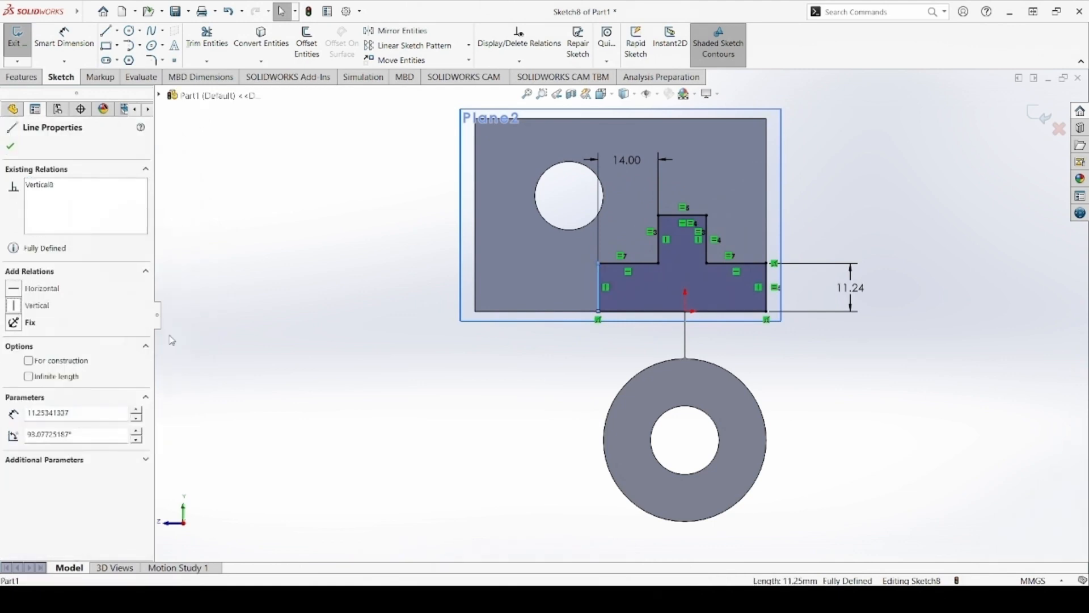
{"action": "left_click", "coordinate": [823, 359]}
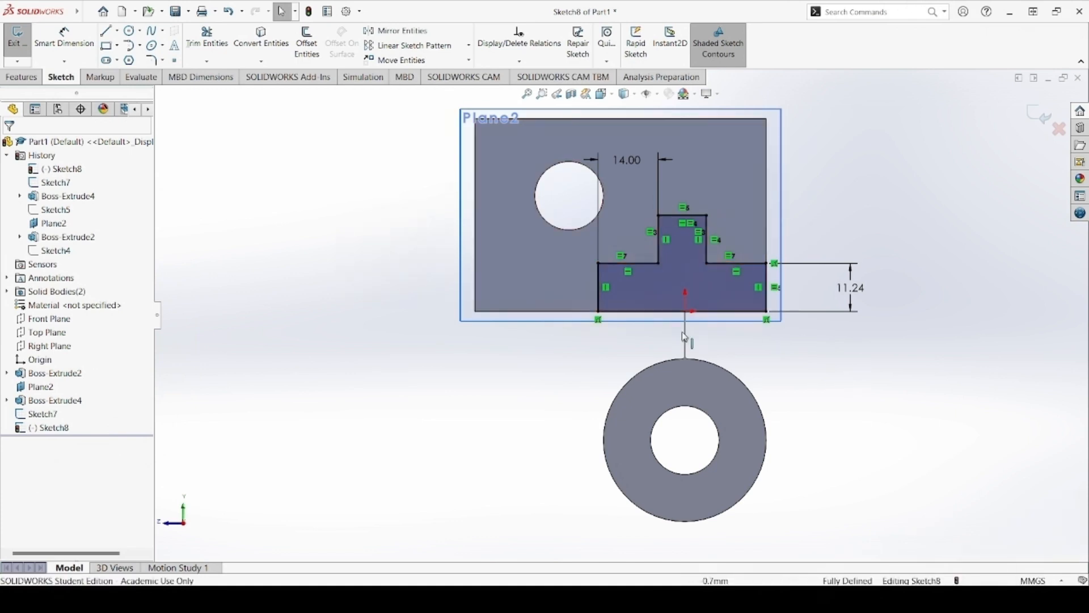
Round the corner of the path sketch on the Front Plane with a 5 mm sketch fillet
{"action": "left_click", "coordinate": [74, 318]}
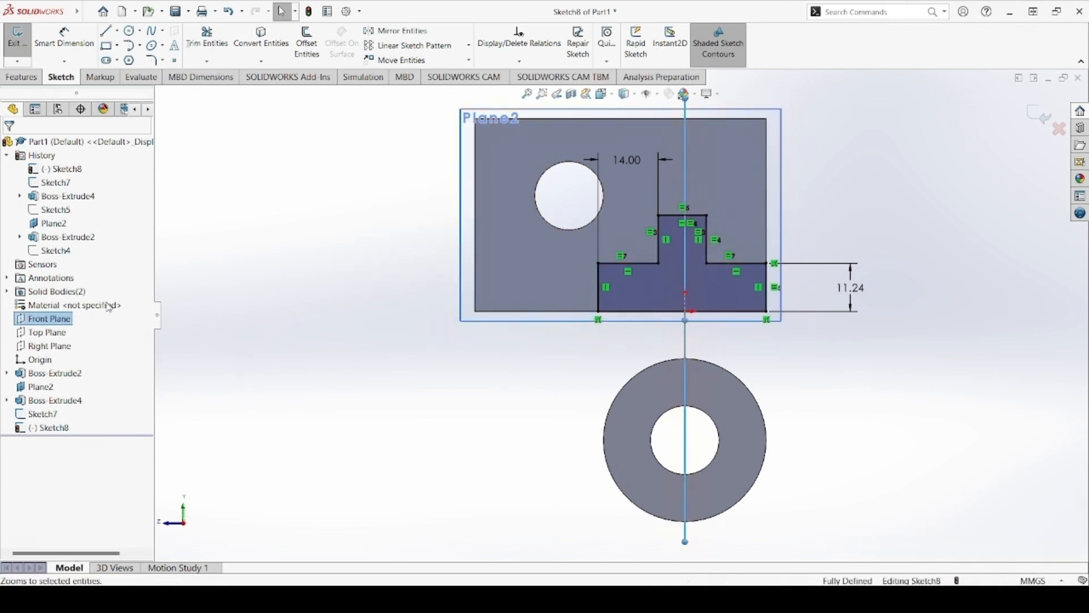
{"action": "left_click", "coordinate": [121, 307]}
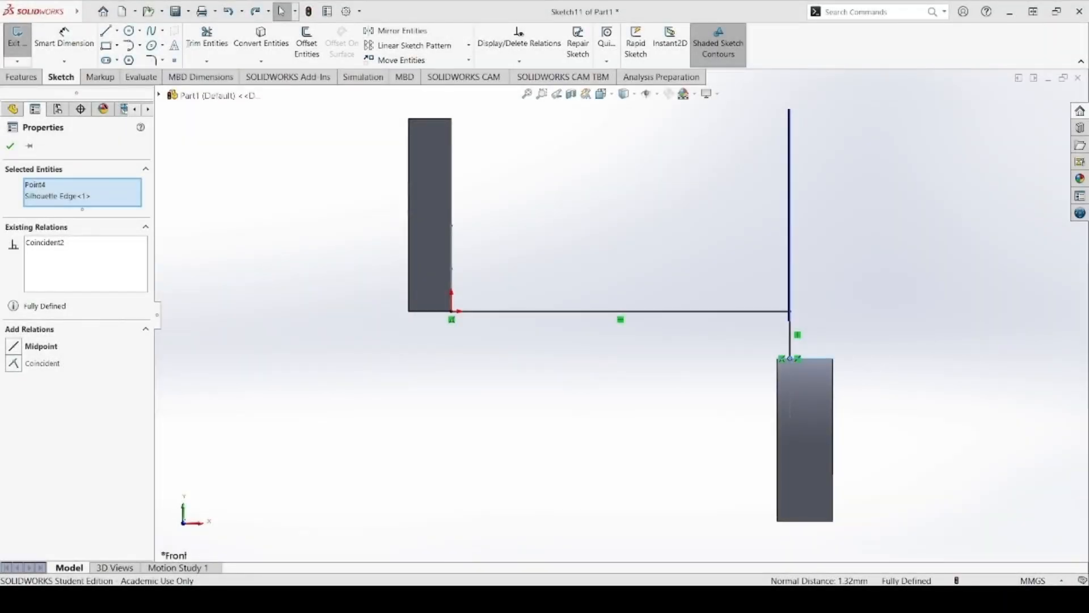
{"action": "left_click", "coordinate": [532, 221]}
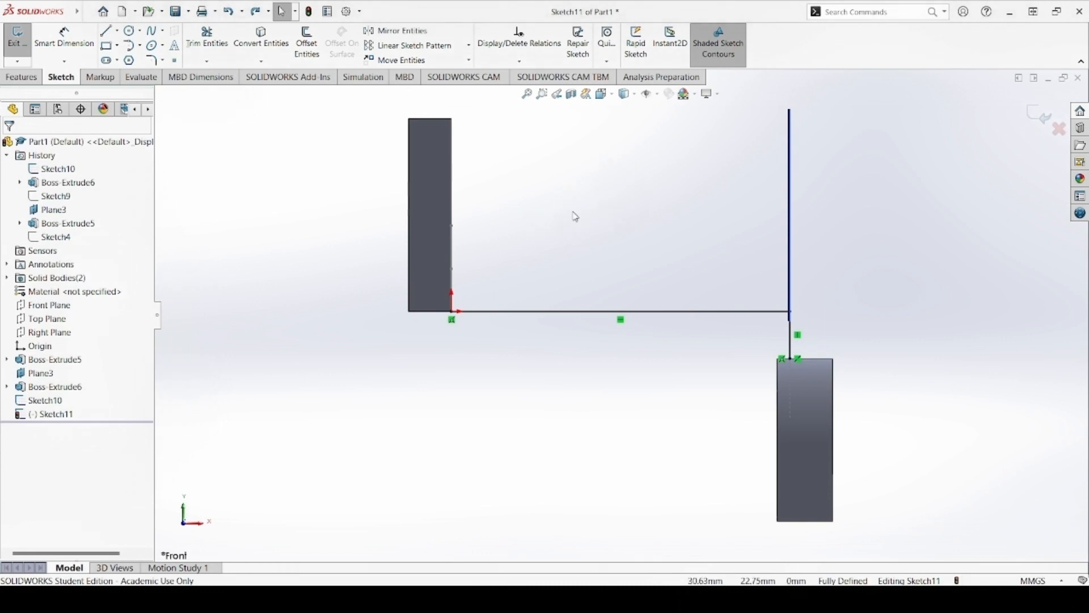
{"action": "left_click", "coordinate": [158, 62]}
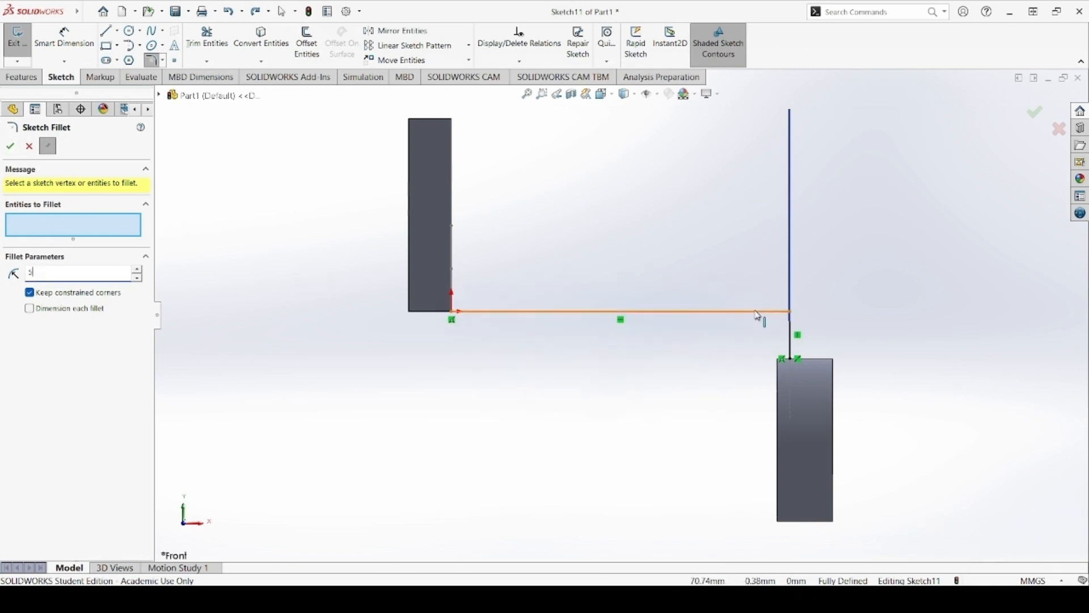
{"action": "left_click", "coordinate": [761, 312]}
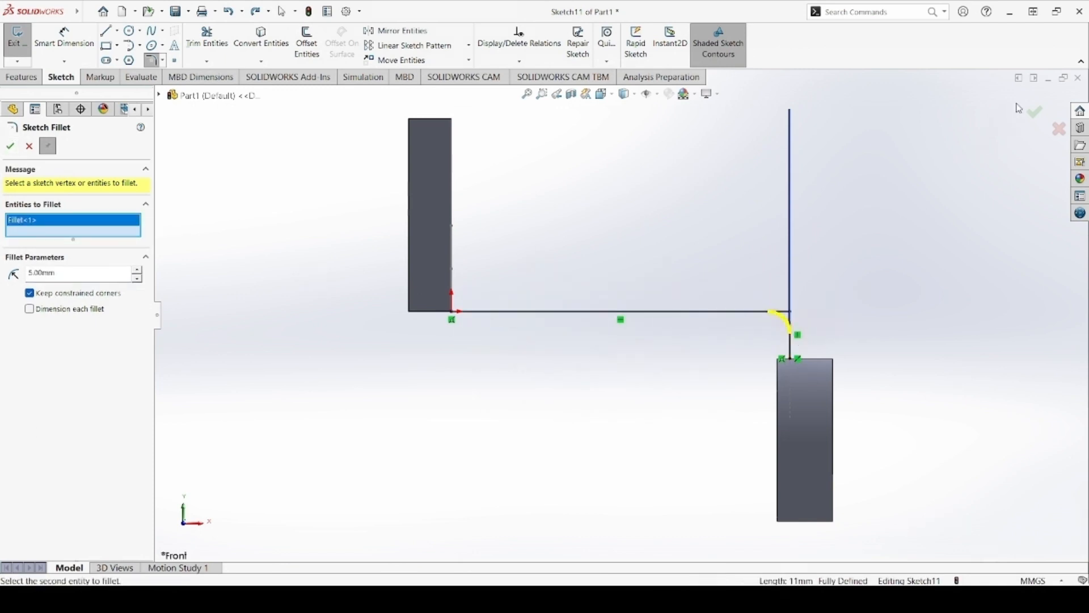
{"action": "left_click", "coordinate": [1035, 111]}
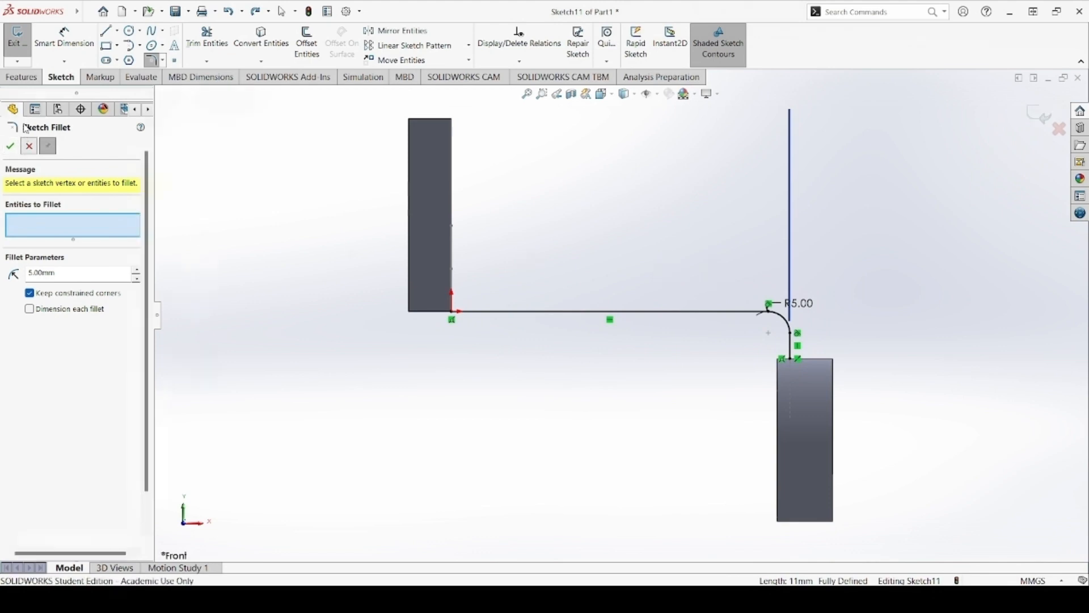
{"action": "left_click", "coordinate": [29, 146]}
Set up a swept boss with the inverted-T sketch as profile and the filleted L-shaped sketch as path
{"action": "left_click", "coordinate": [21, 77]}
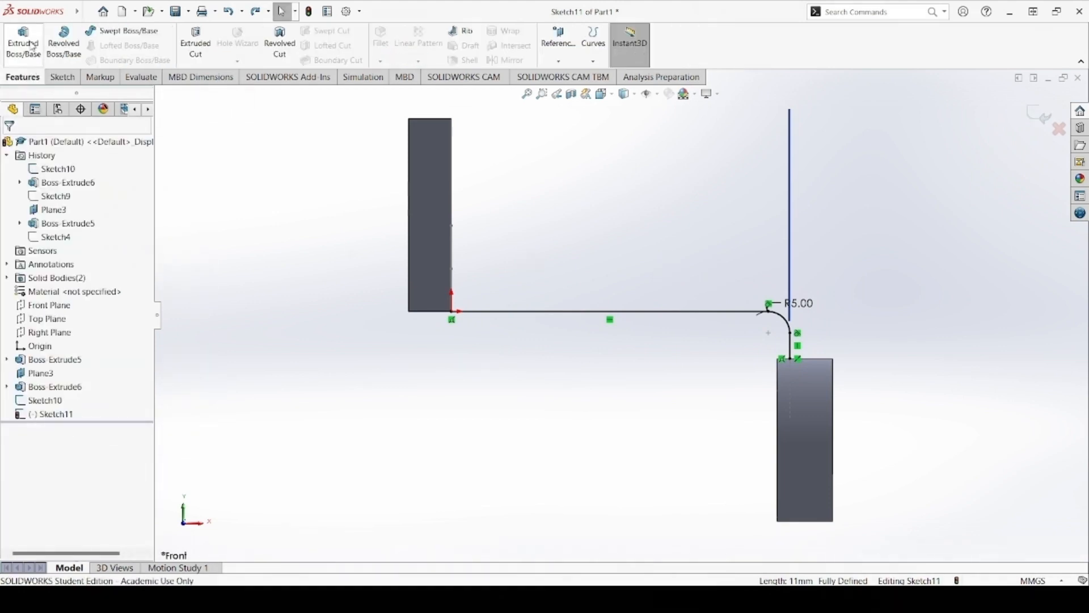
{"action": "left_click", "coordinate": [108, 32]}
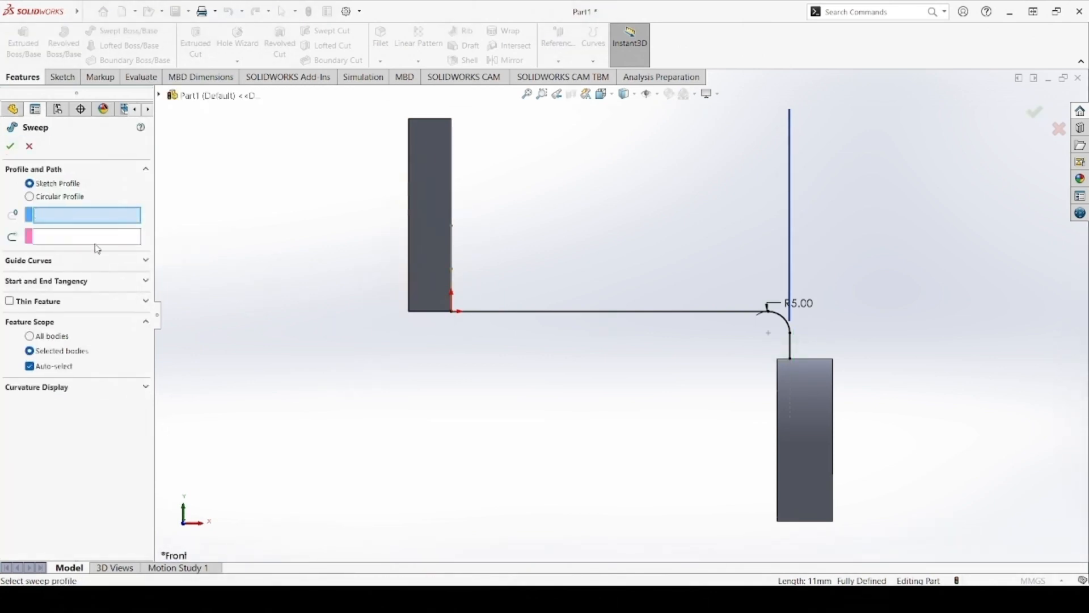
{"action": "left_click", "coordinate": [160, 95]}
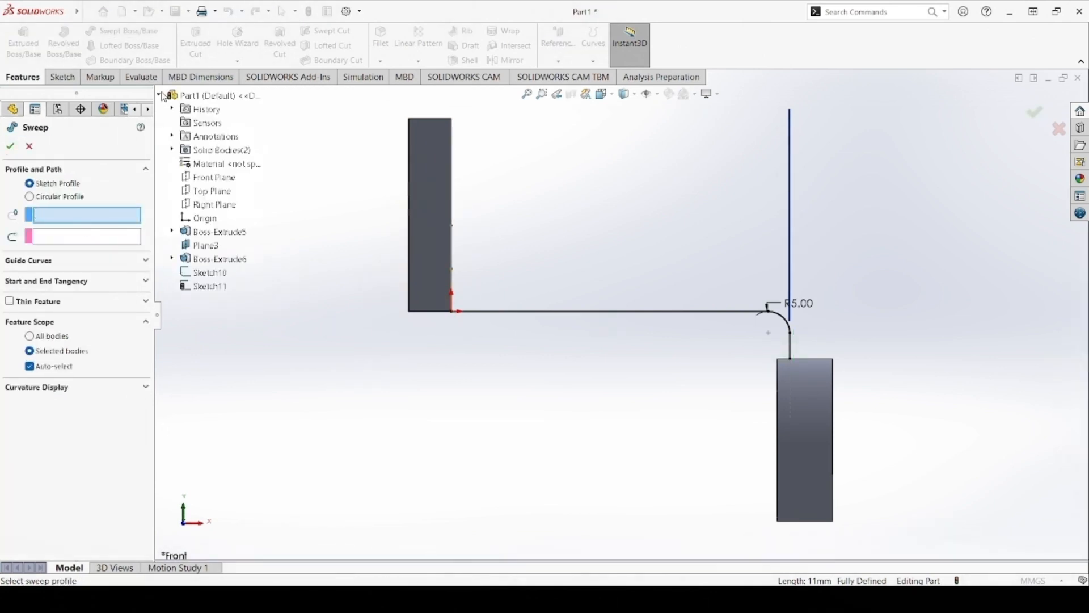
{"action": "left_click", "coordinate": [215, 273]}
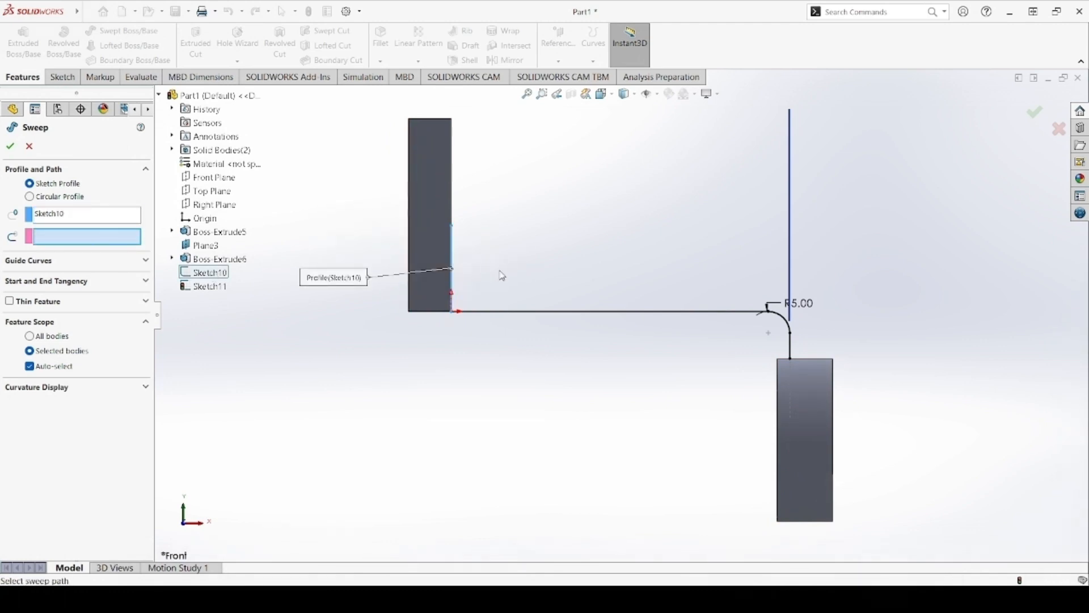
{"action": "middle_click_drag", "start_coordinate": [501, 274], "coordinate": [445, 278]}
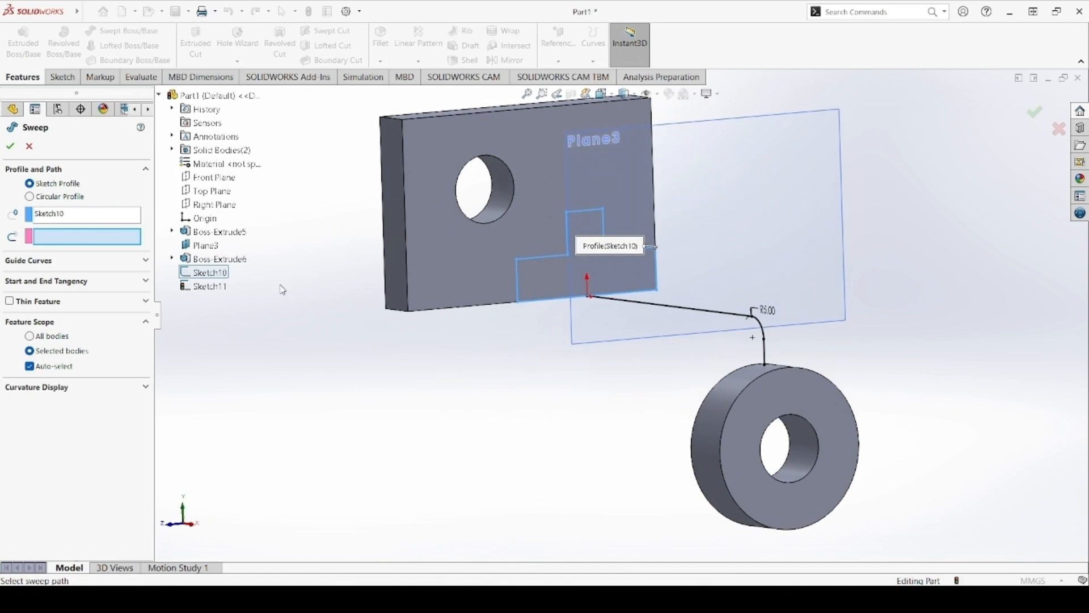
{"action": "left_click", "coordinate": [218, 287]}
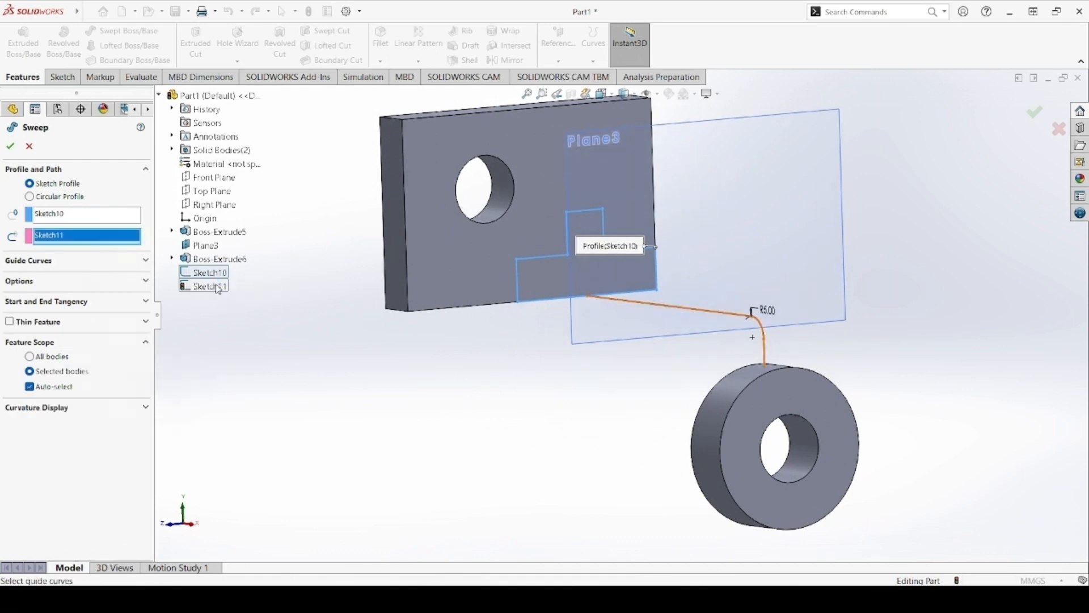
Enable Align with end faces in the sweep's options and complete the sweep joining the plate and the ring
{"action": "middle_click_drag", "start_coordinate": [610, 452], "coordinate": [707, 458]}
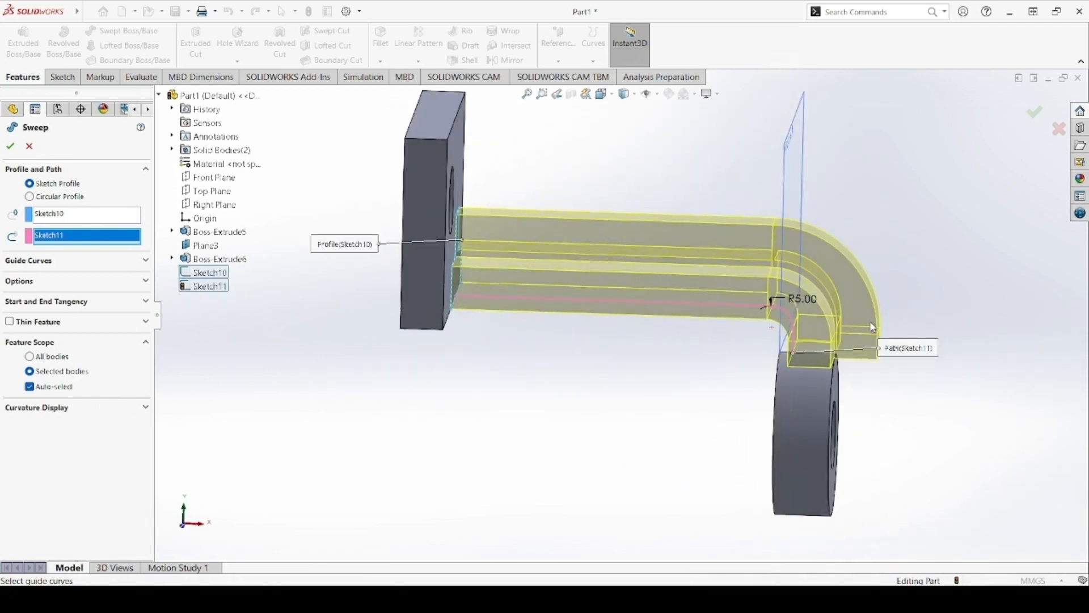
{"action": "middle_click_drag", "start_coordinate": [927, 404], "coordinate": [917, 423]}
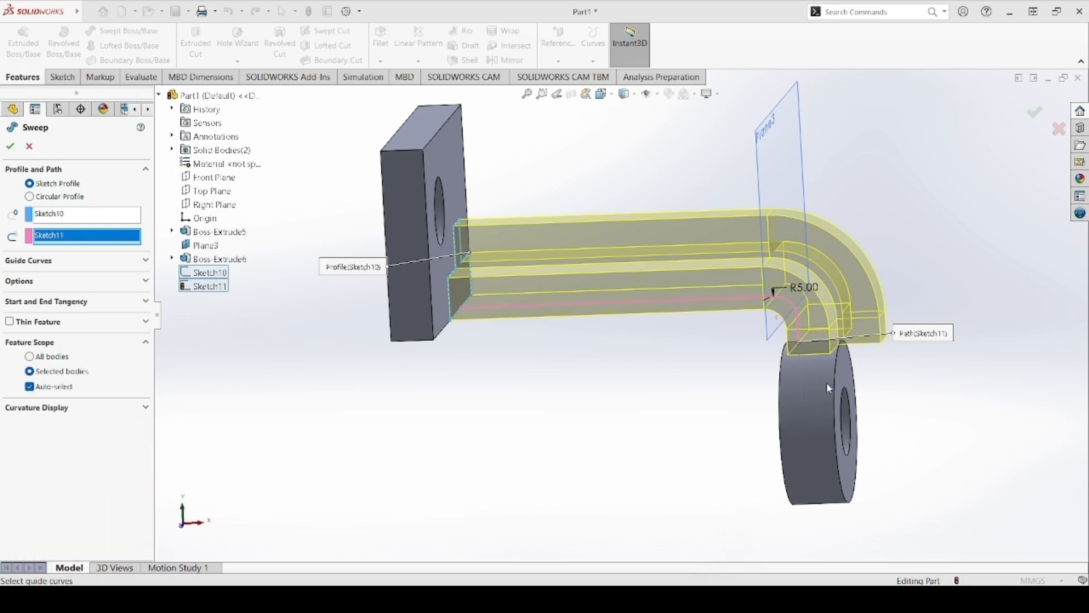
{"action": "middle_click_drag", "start_coordinate": [600, 389], "coordinate": [561, 392]}
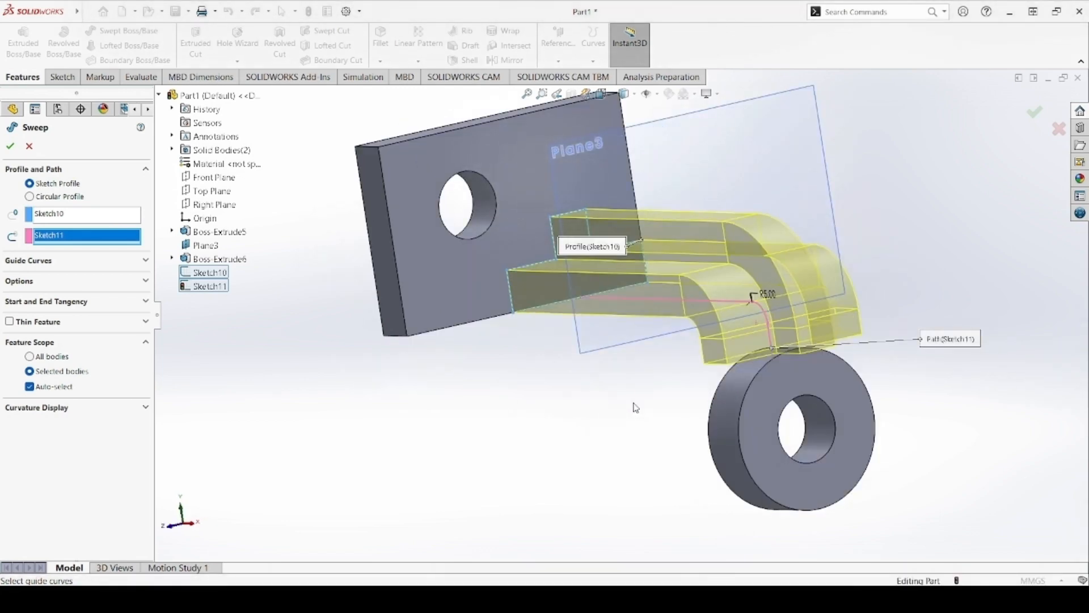
{"action": "middle_click_drag", "start_coordinate": [643, 407], "coordinate": [709, 390]}
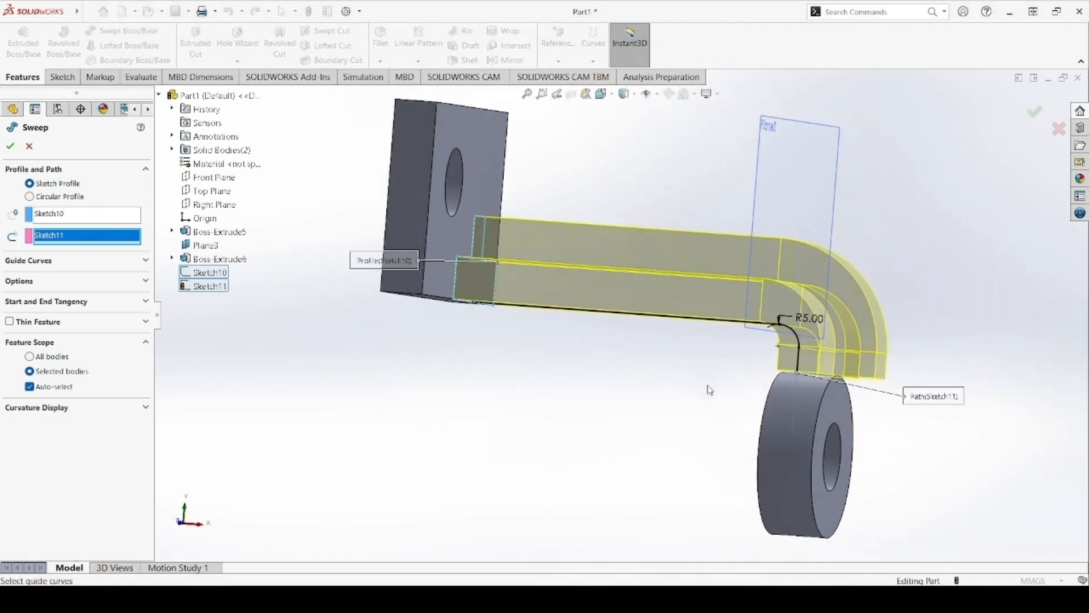
{"action": "left_click", "coordinate": [81, 282]}
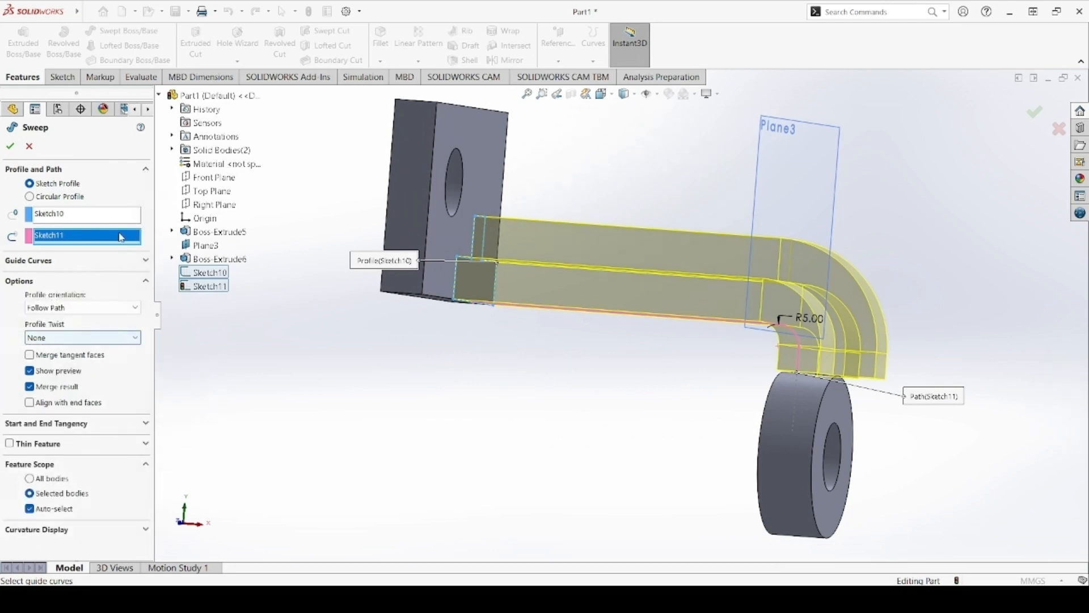
{"action": "left_click", "coordinate": [39, 284]}
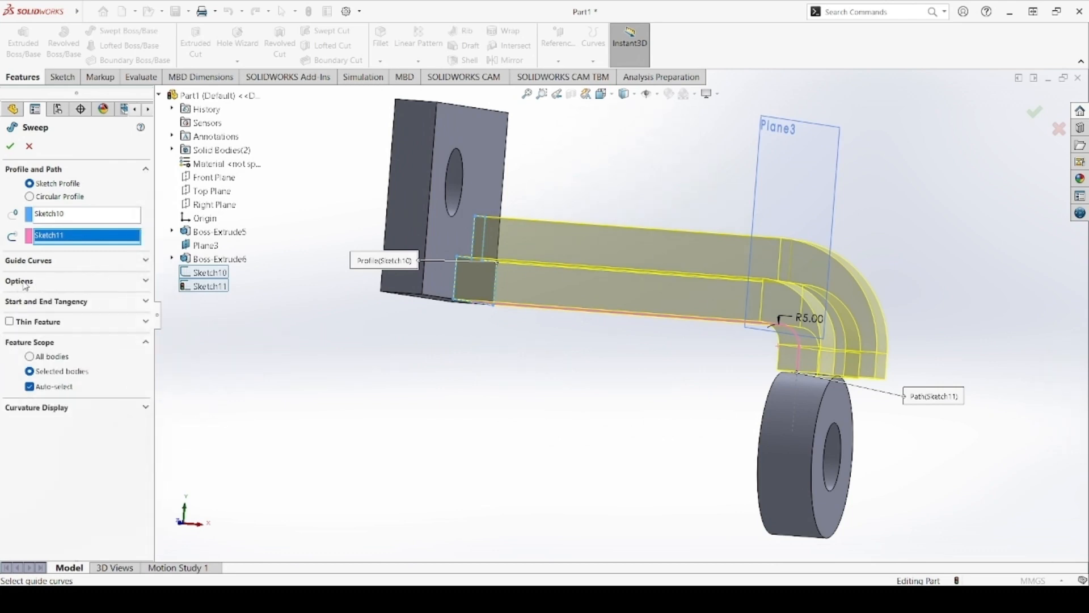
{"action": "left_click", "coordinate": [25, 285]}
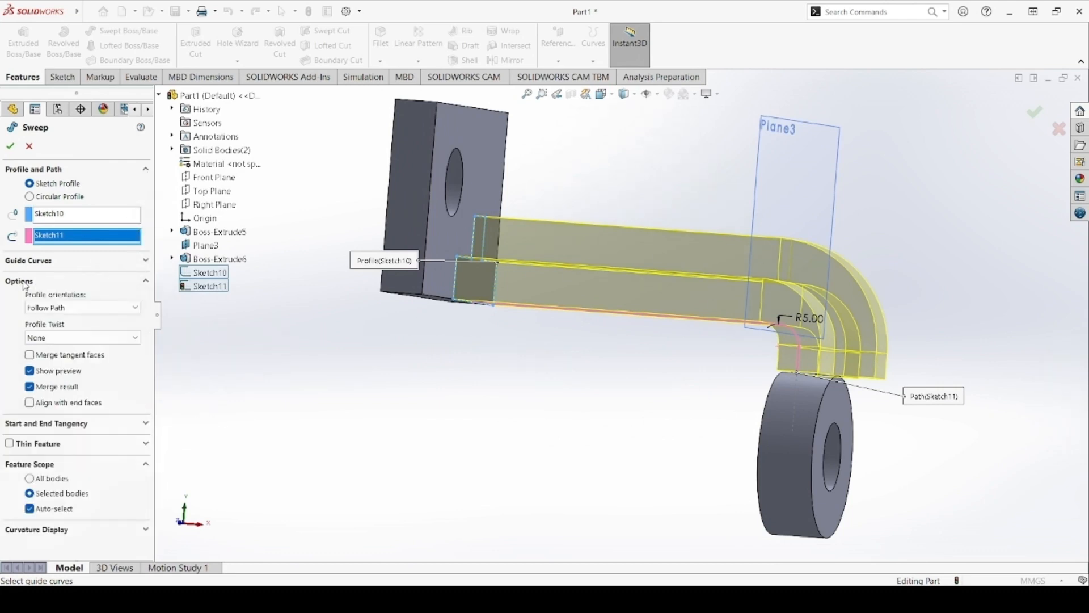
{"action": "left_click", "coordinate": [30, 403]}
{"action": "middle_click_drag", "start_coordinate": [590, 333], "coordinate": [576, 367]}
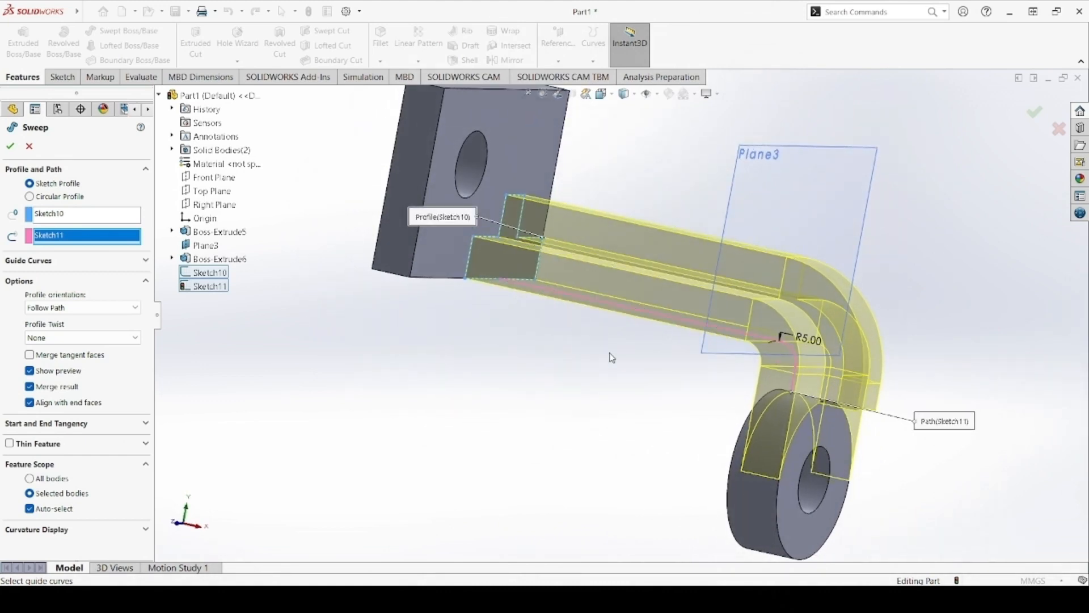
{"action": "mouse_move", "coordinate": [609, 359]}
{"action": "middle_mouse_down"}
{"action": "mouse_move", "coordinate": [641, 353]}
{"action": "mouse_move", "coordinate": [607, 337]}
{"action": "middle_mouse_up"}
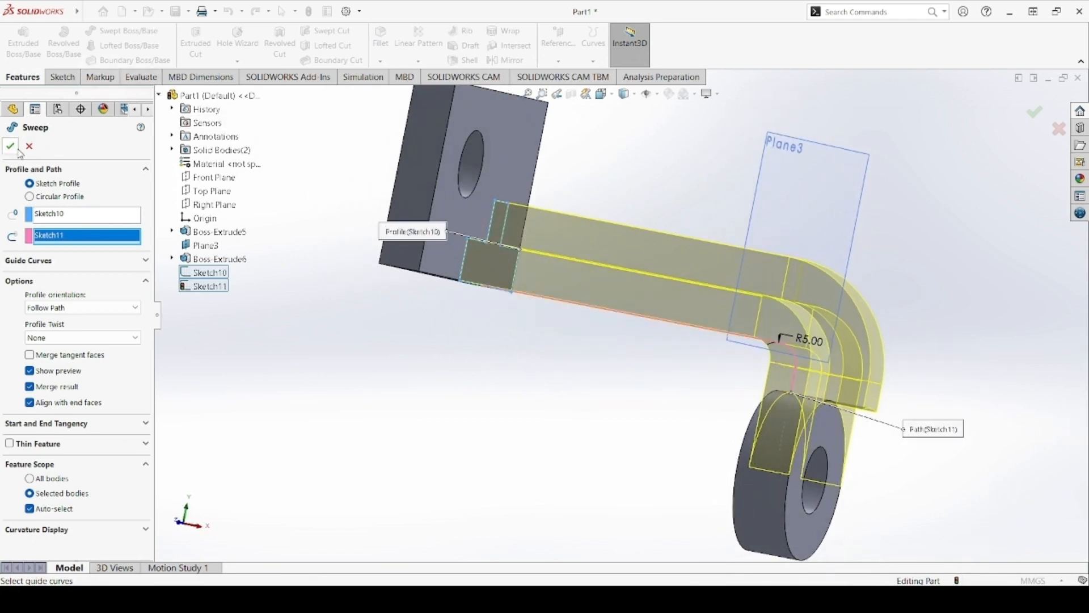
{"action": "left_click", "coordinate": [12, 146]}
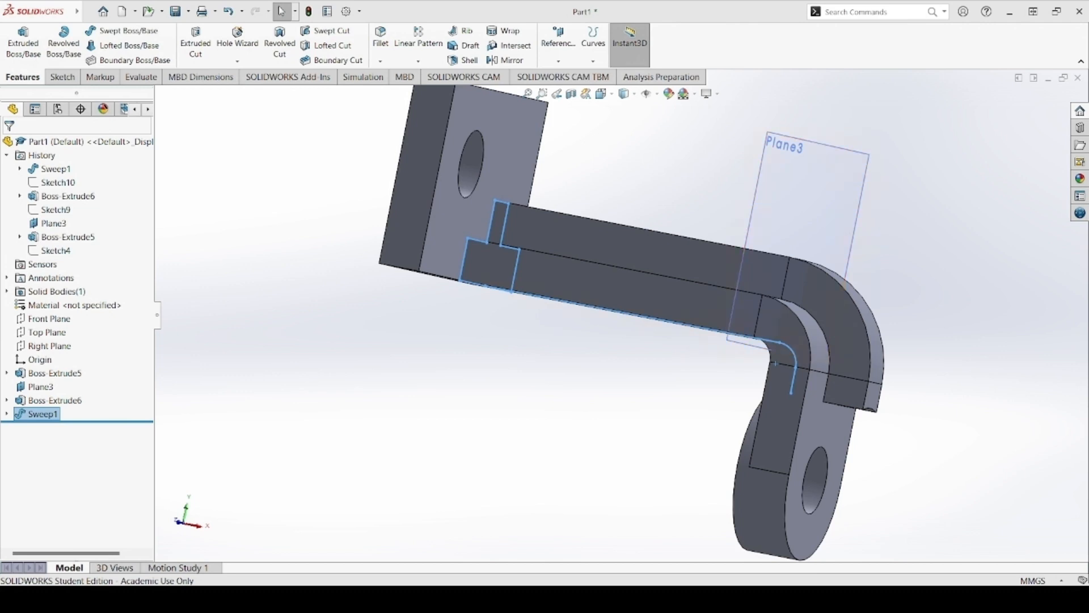
{"action": "scroll", "coordinate": [623, 315], "scroll_direction": "up", "scroll_amount": 2}
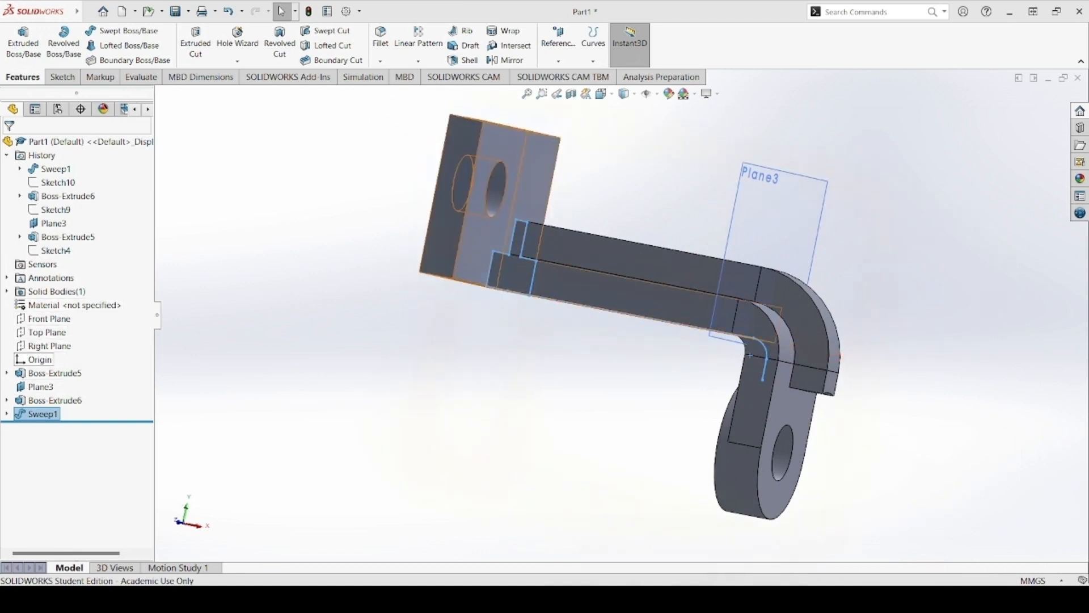
Set the ring extrusion's Direction 1 depth to 12 mm
{"action": "left_click", "coordinate": [50, 400]}
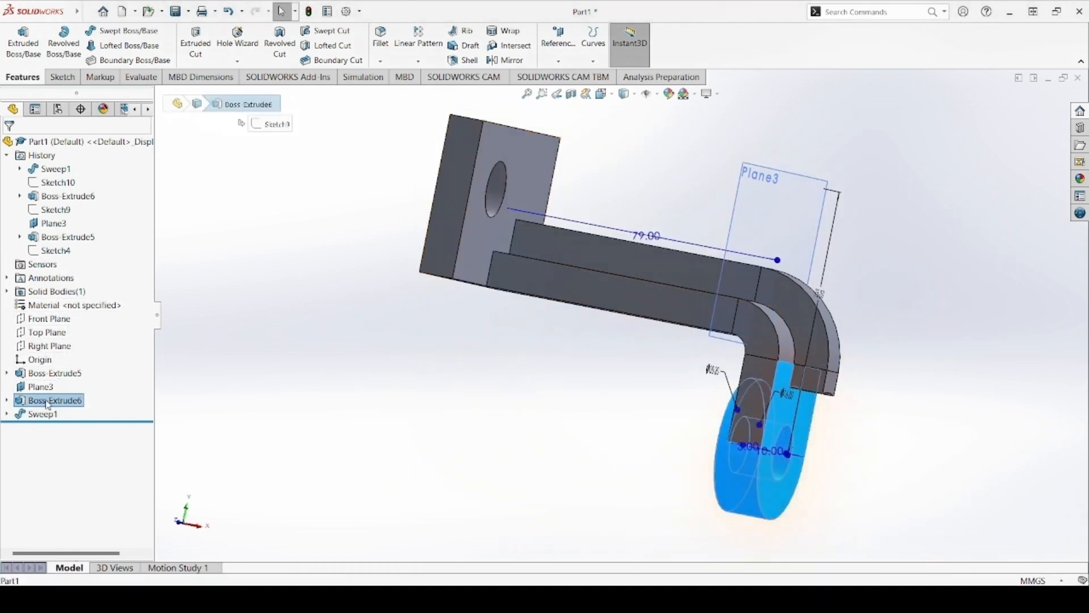
{"action": "left_click", "coordinate": [56, 364]}
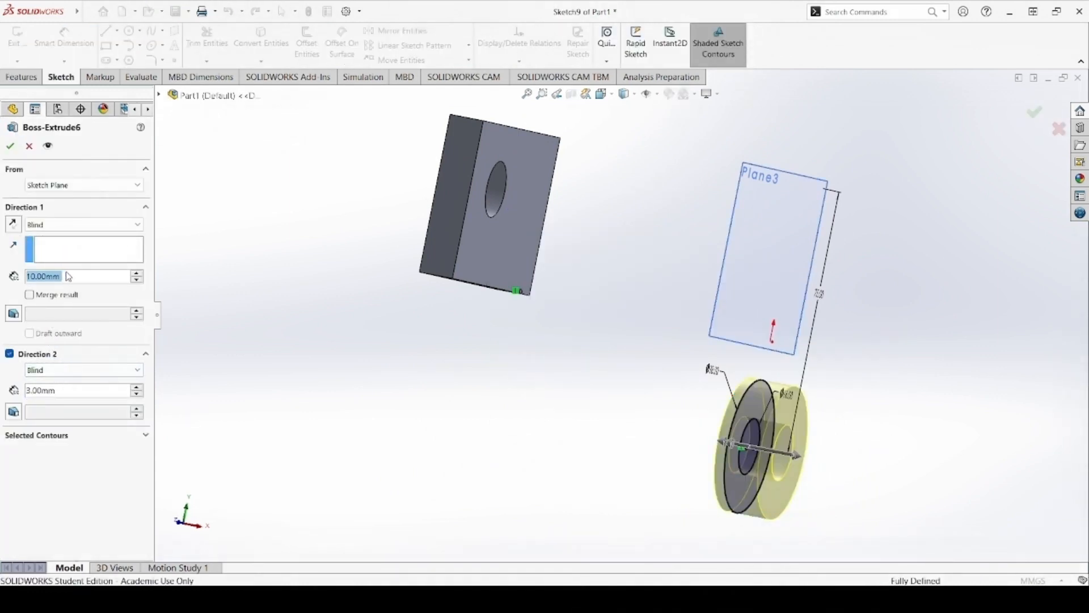
{"action": "type", "text": "12"}
{"action": "left_click", "coordinate": [13, 147]}
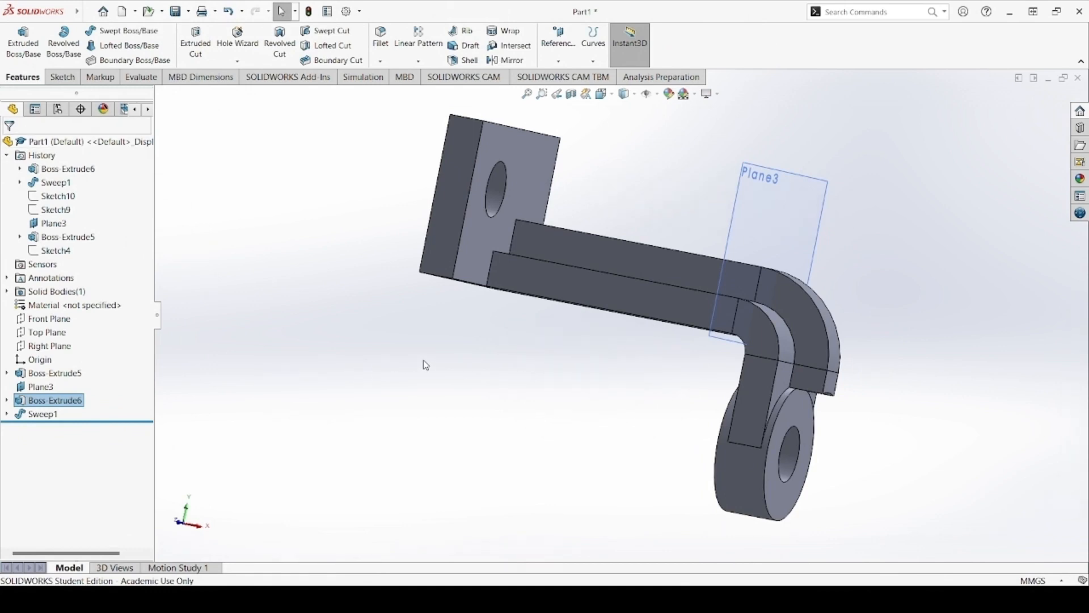
Set the ring extrusion's Direction 1 depth to 22 mm
{"action": "left_click", "coordinate": [49, 401]}
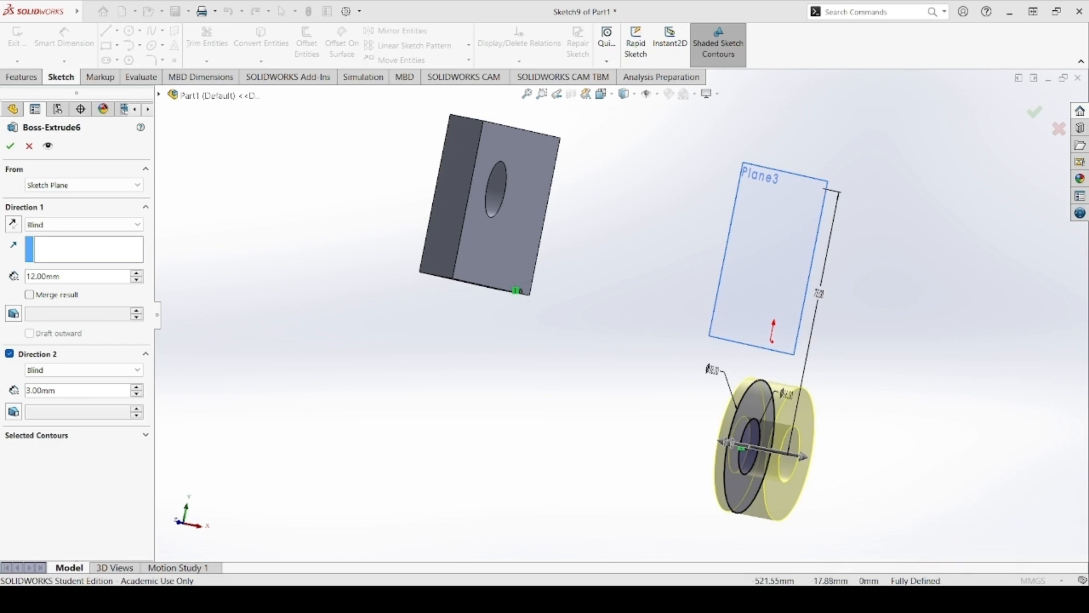
{"action": "left_click", "coordinate": [69, 277]}
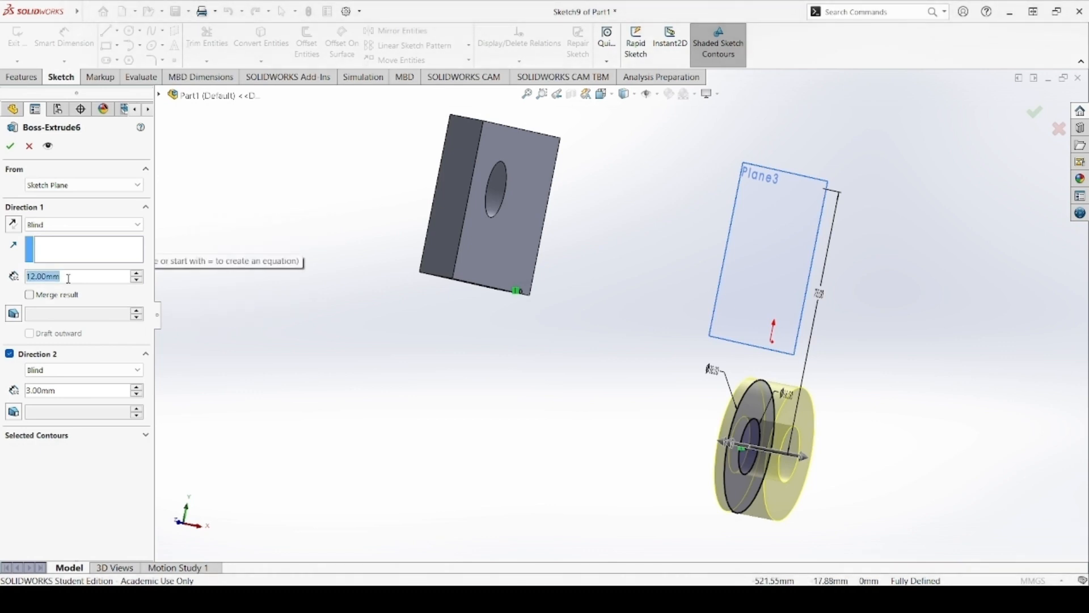
{"action": "type", "text": "22"}
{"action": "key", "text": "Return"}
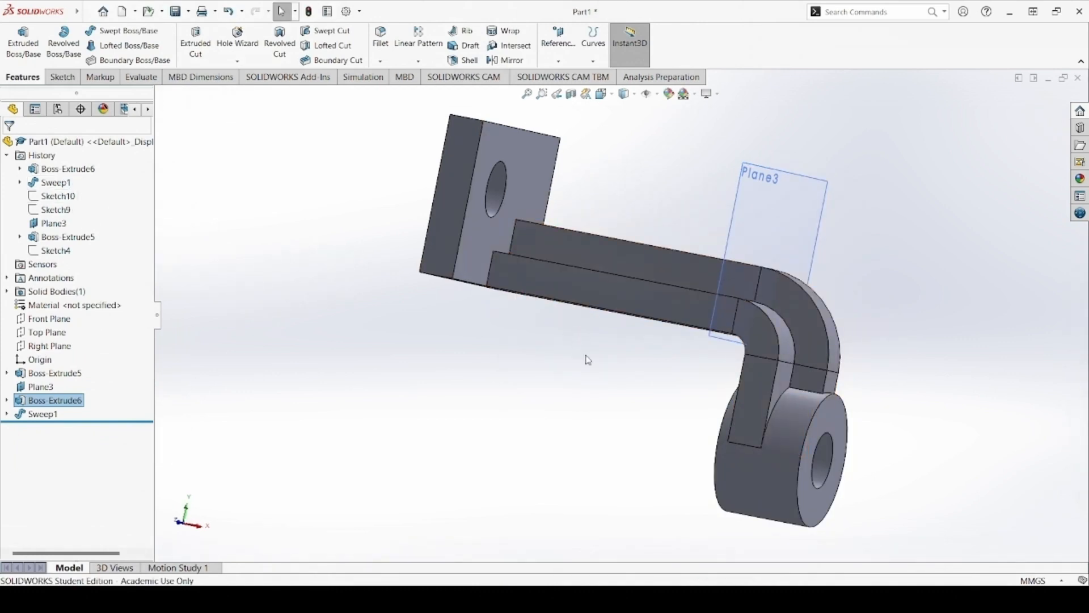
Switch to the browser and check the ring's thickness dimensions on the bracket drawing, then return to the part
{"action": "middle_click_drag", "start_coordinate": [610, 353], "coordinate": [628, 370]}
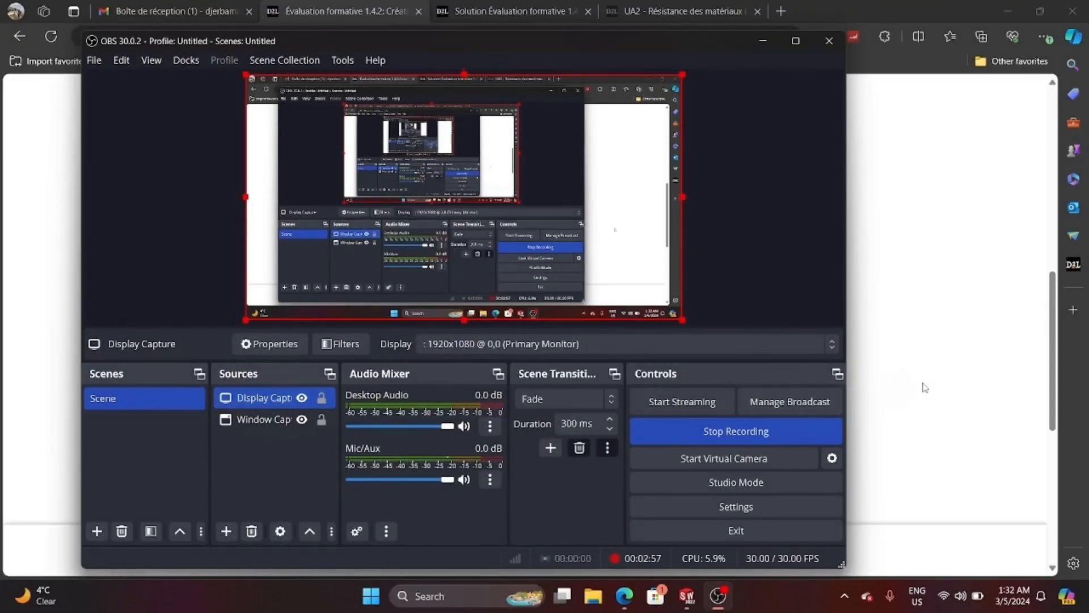
{"action": "left_click", "coordinate": [923, 382]}
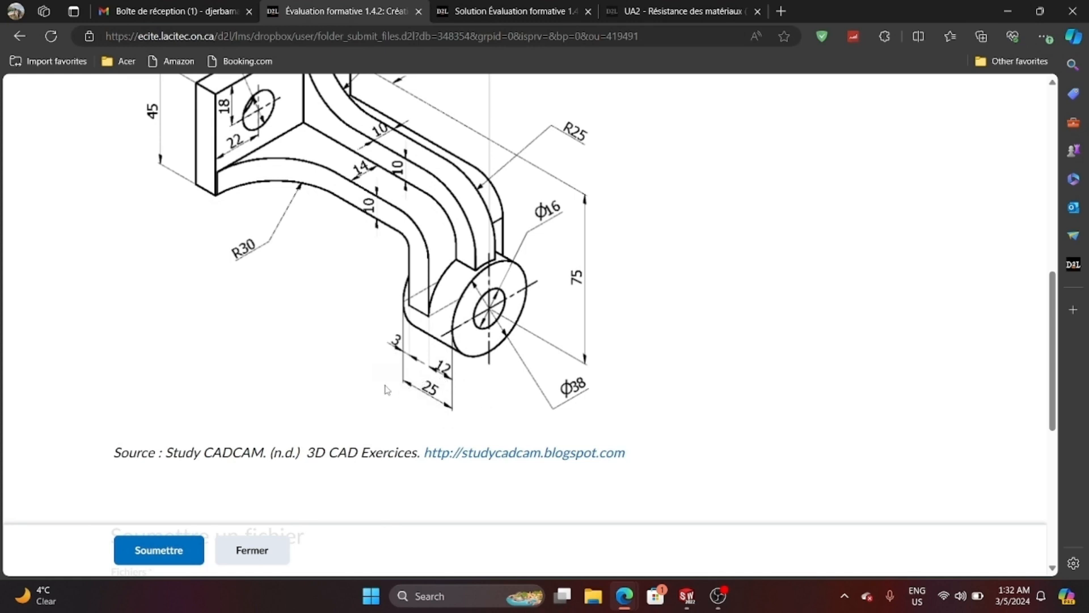
{"action": "left_click", "coordinate": [719, 595]}
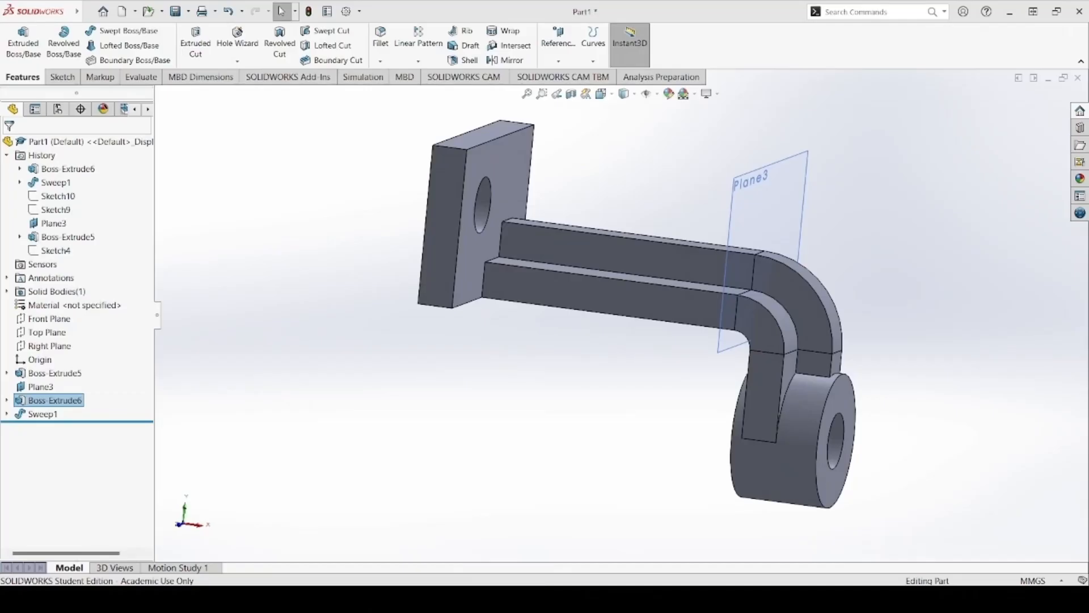
Compare the part's ring and swept arm with the finished bracket in formative_1.4.2_Création3DAvancé from several angles
{"action": "scroll", "coordinate": [624, 318], "scroll_direction": "up", "scroll_amount": 3}
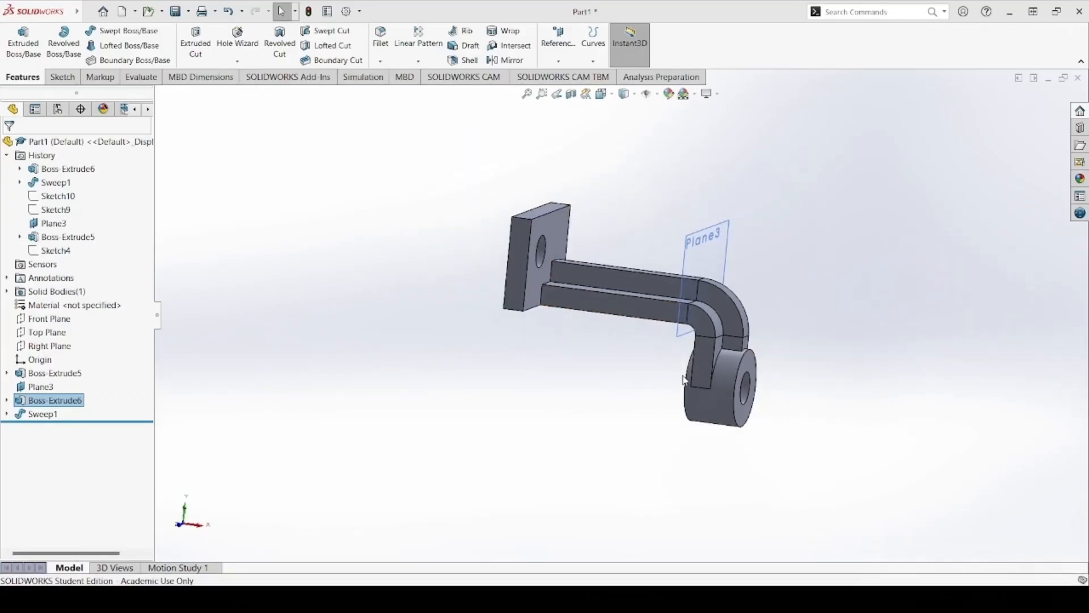
{"action": "middle_click_drag", "start_coordinate": [685, 377], "coordinate": [713, 360]}
{"action": "left_click", "coordinate": [750, 397]}
{"action": "middle_click_drag", "start_coordinate": [667, 387], "coordinate": [891, 322]}
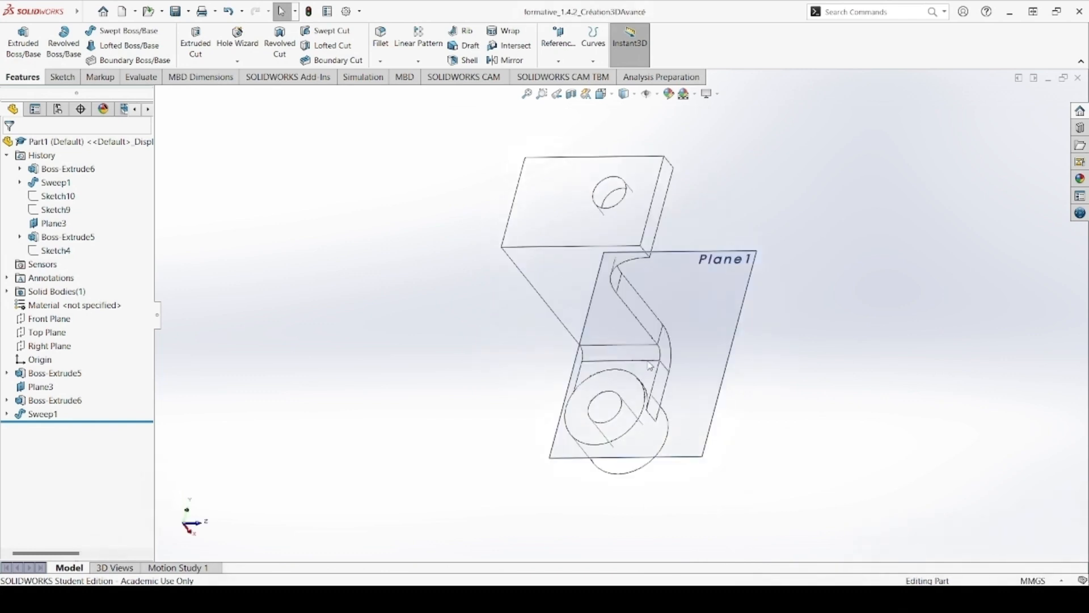
{"action": "middle_click_drag", "start_coordinate": [794, 396], "coordinate": [795, 285]}
{"action": "middle_click_drag", "start_coordinate": [507, 362], "coordinate": [681, 414]}
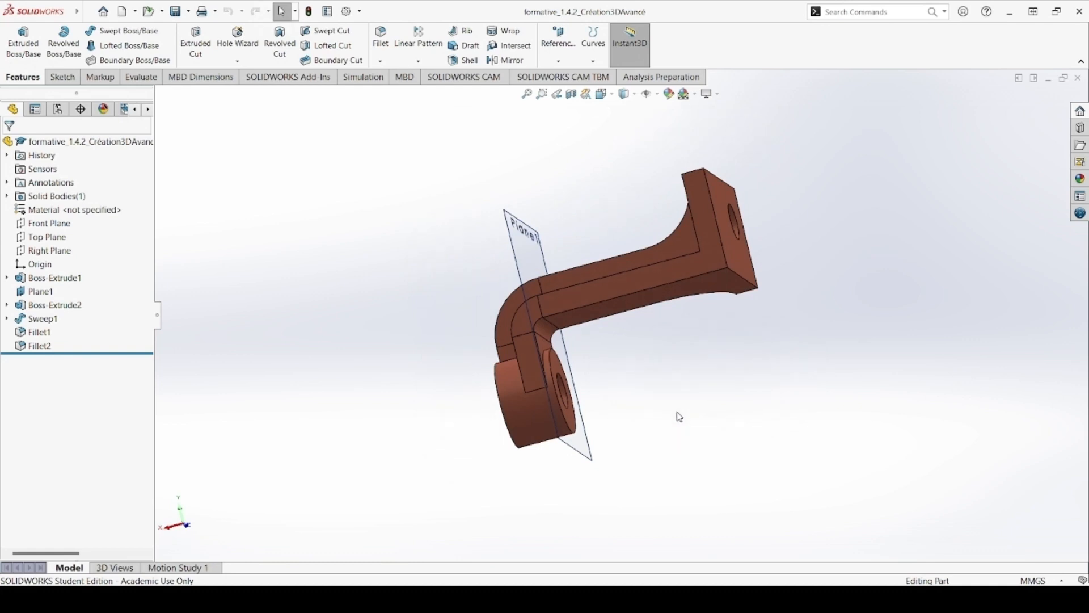
{"action": "middle_click_drag", "start_coordinate": [645, 409], "coordinate": [720, 372]}
{"action": "scroll", "coordinate": [729, 369], "scroll_direction": "down", "scroll_amount": 5}
{"action": "mouse_move", "coordinate": [775, 318]}
{"action": "middle_mouse_down"}
{"action": "mouse_move", "coordinate": [676, 352]}
{"action": "mouse_move", "coordinate": [688, 306]}
{"action": "mouse_move", "coordinate": [755, 311]}
{"action": "middle_mouse_up"}
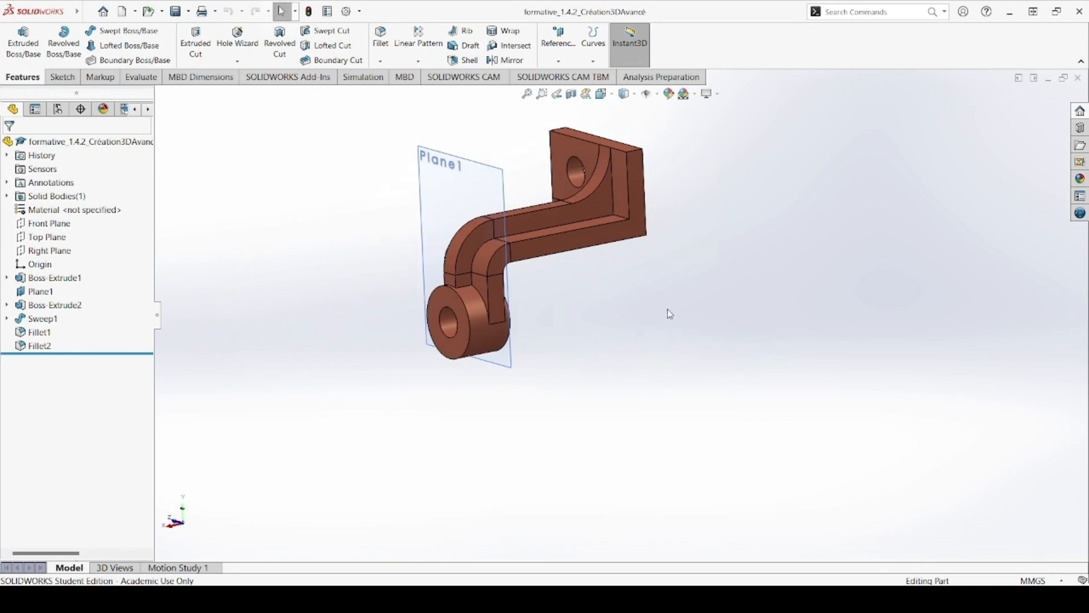
{"action": "middle_click_drag", "start_coordinate": [632, 349], "coordinate": [786, 355]}
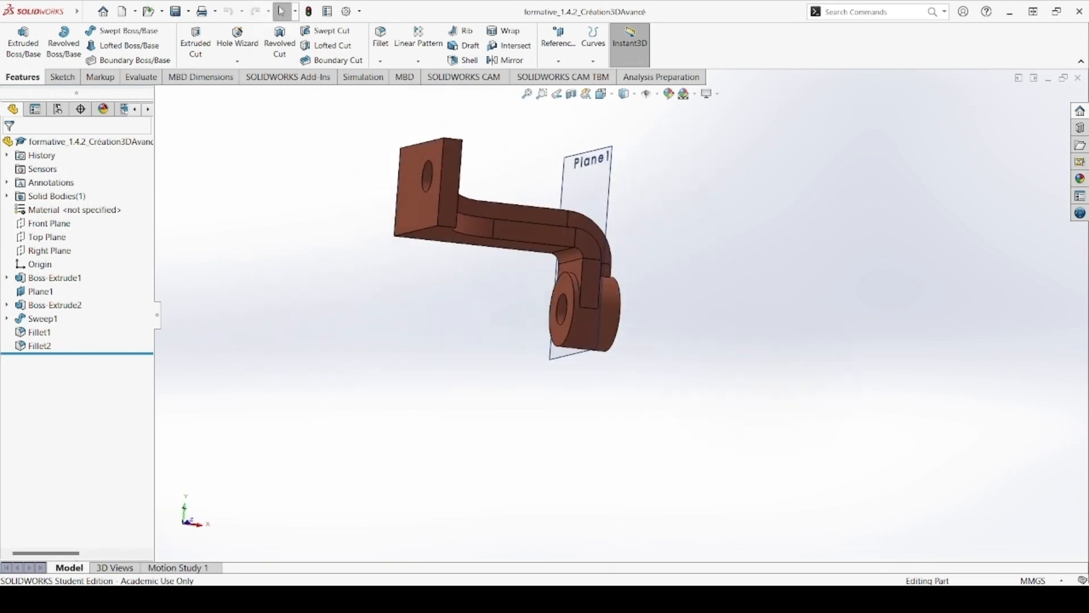
Return to Part1 and open the appearance settings for the bracket
{"action": "left_click", "coordinate": [625, 556]}
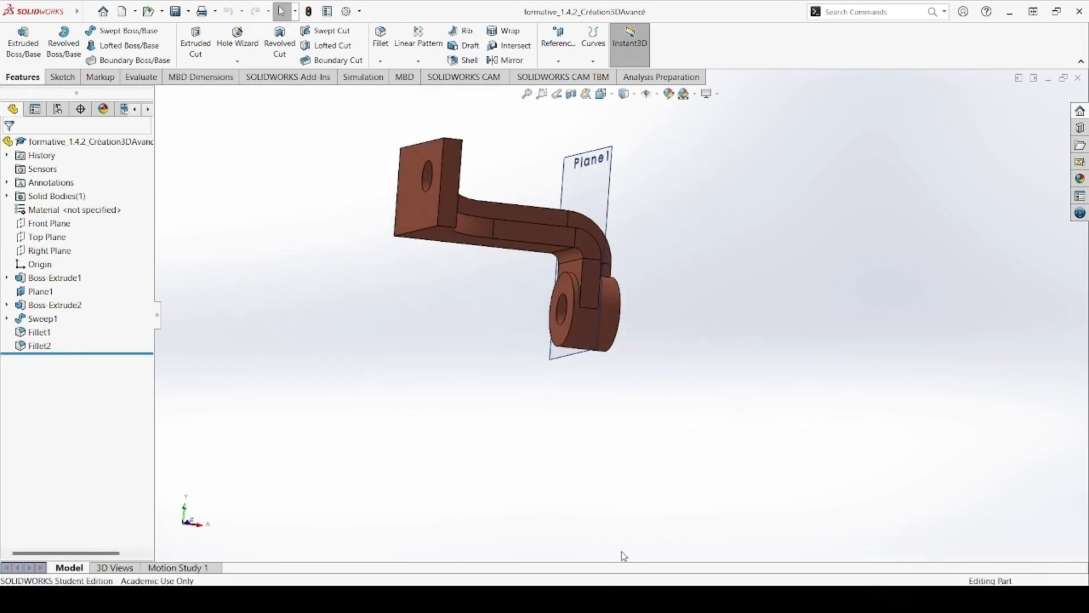
{"action": "middle_click_drag", "start_coordinate": [601, 388], "coordinate": [666, 331]}
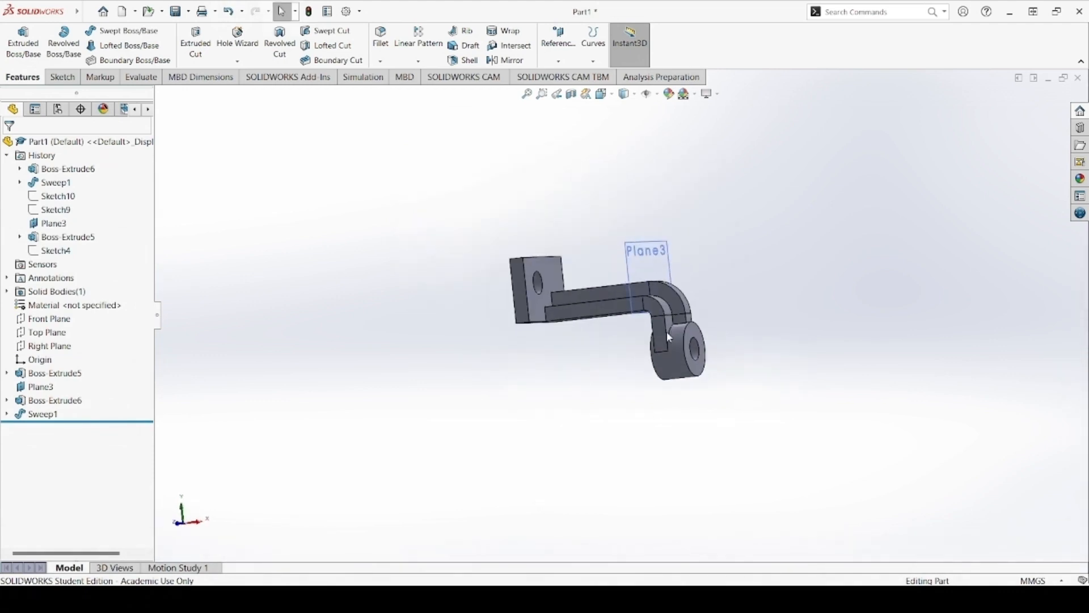
{"action": "scroll", "coordinate": [666, 331], "scroll_direction": "down", "scroll_amount": 5}
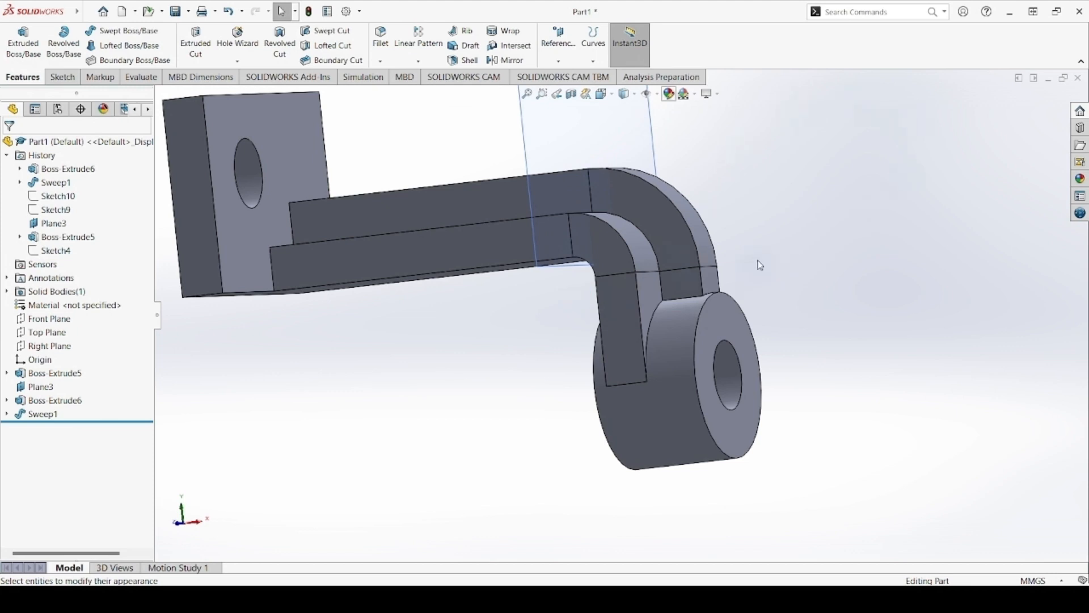
{"action": "left_click", "coordinate": [669, 94]}
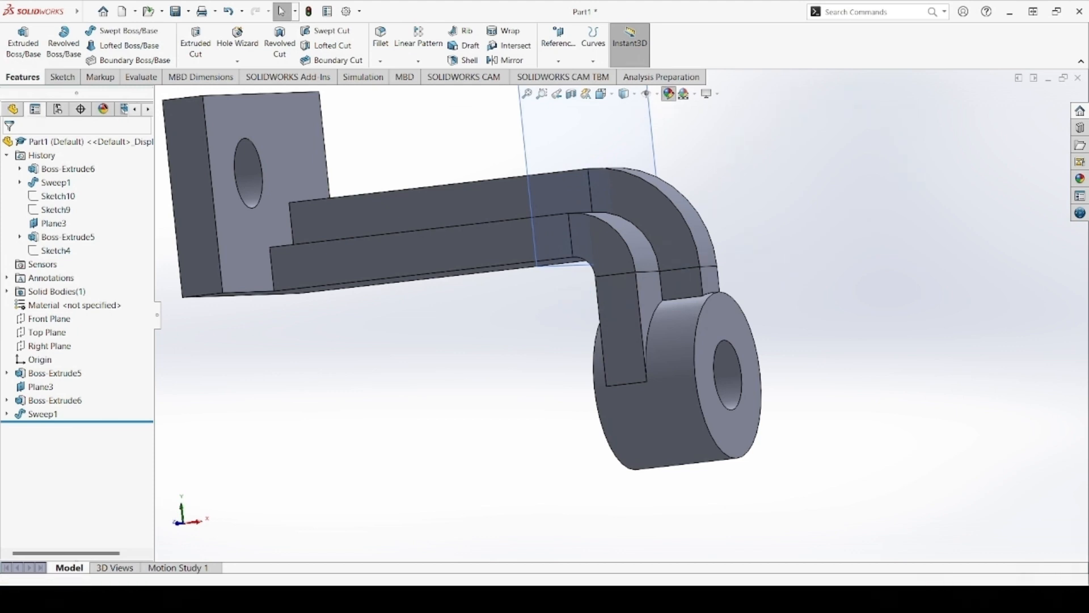